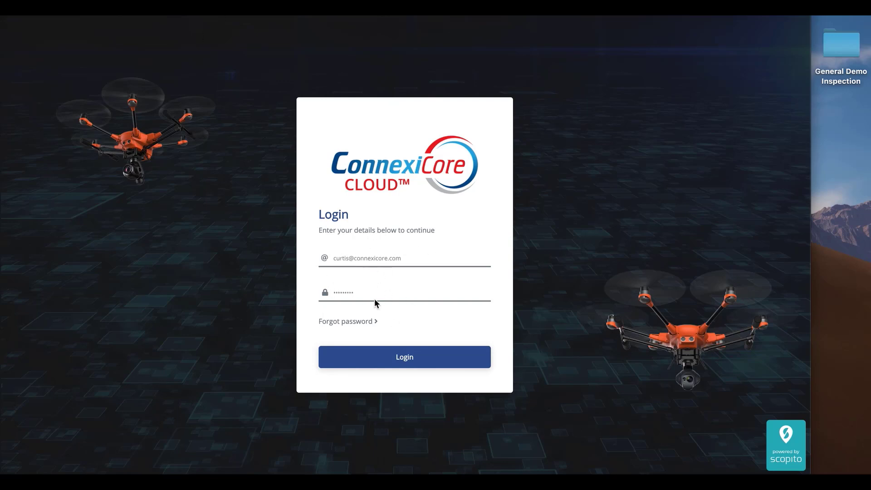
Sign in, look over the profile and usage dashboard, then go to the Inspections overview
click(391, 364)
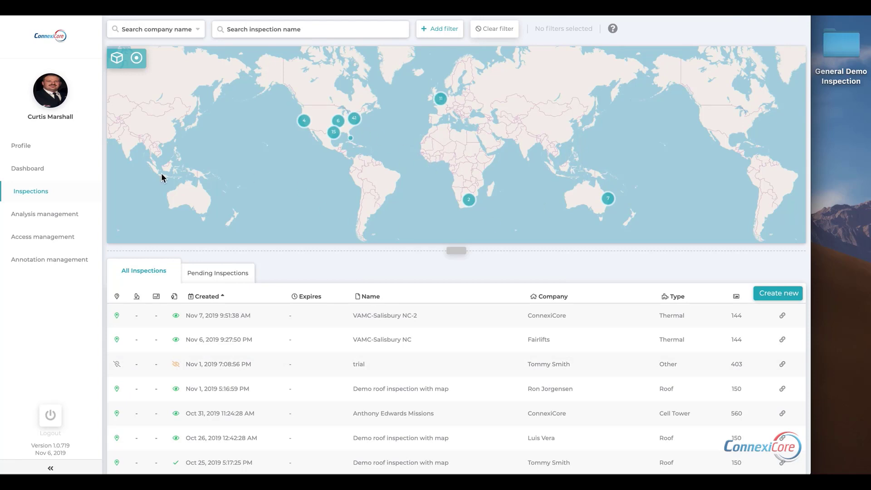
click(23, 146)
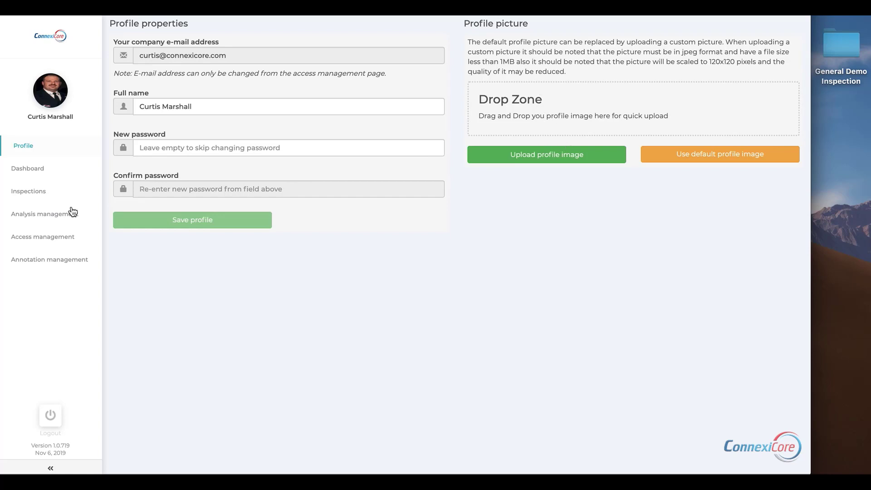
click(39, 174)
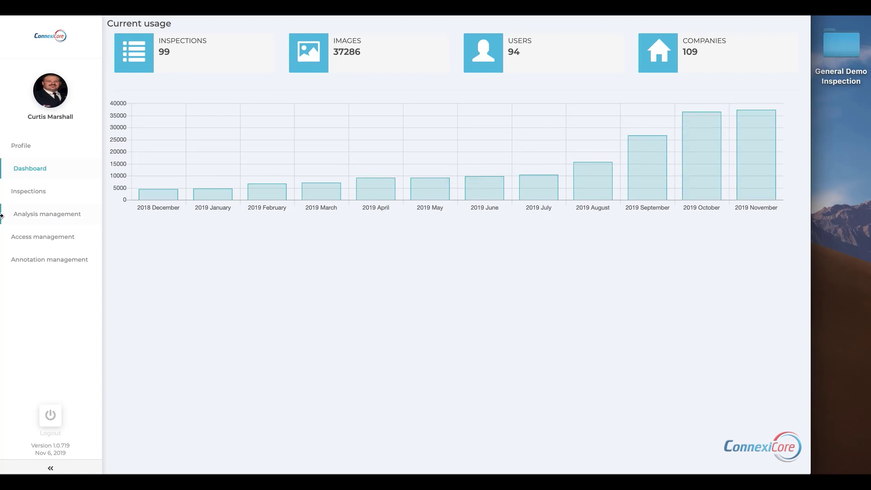
click(37, 198)
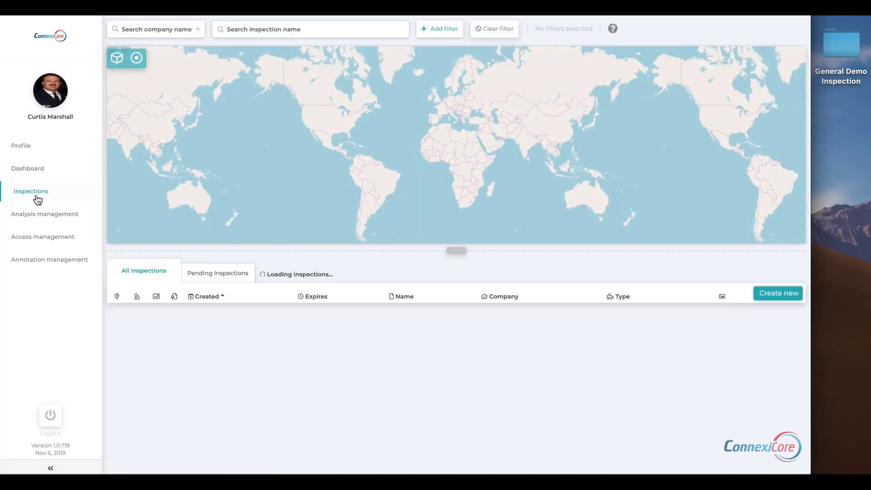
Browse the Analysis management guide and company list, then start a new user in User management
click(38, 217)
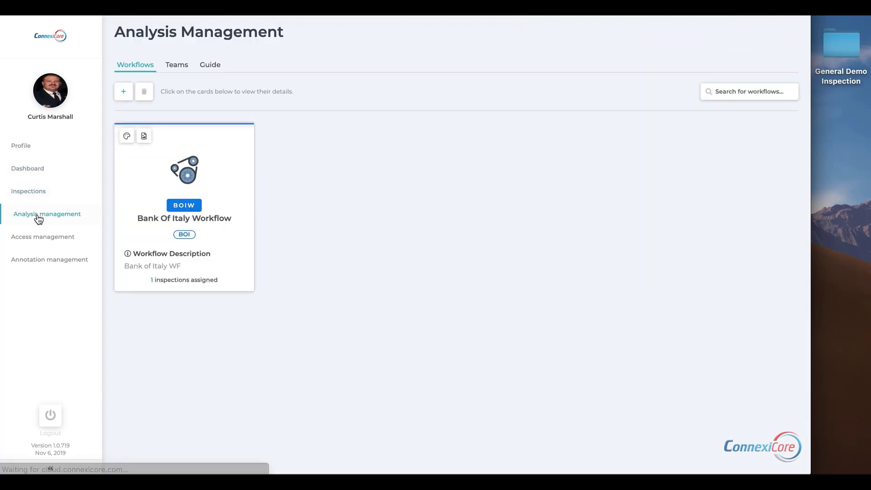
click(214, 70)
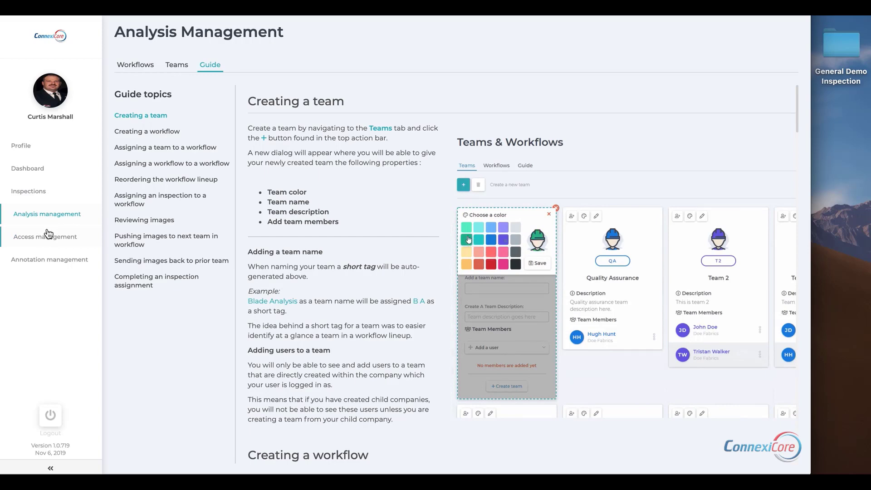
click(48, 239)
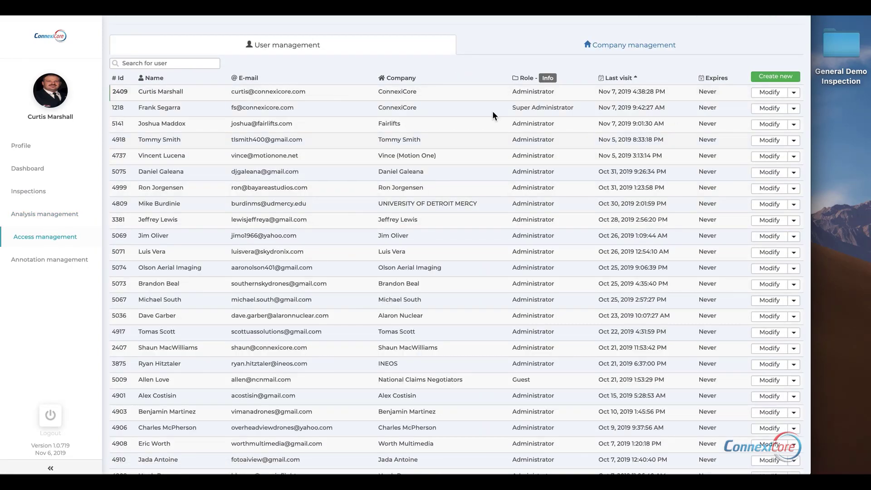
click(640, 48)
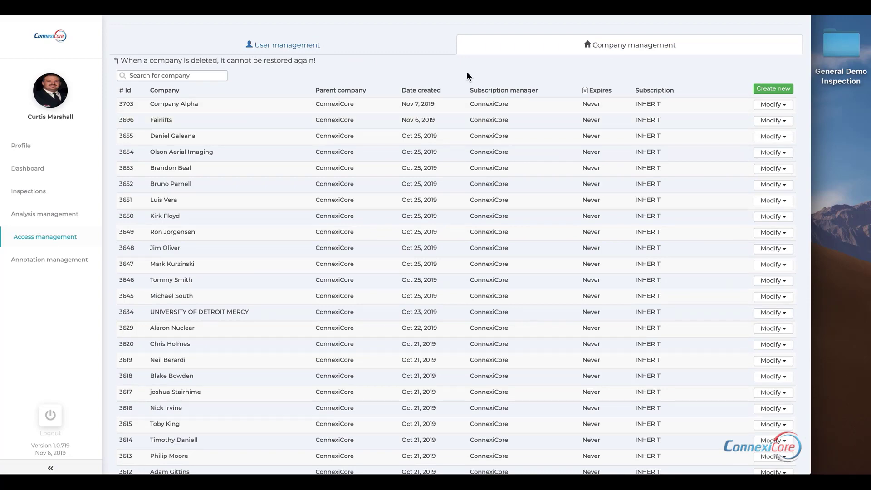
click(344, 55)
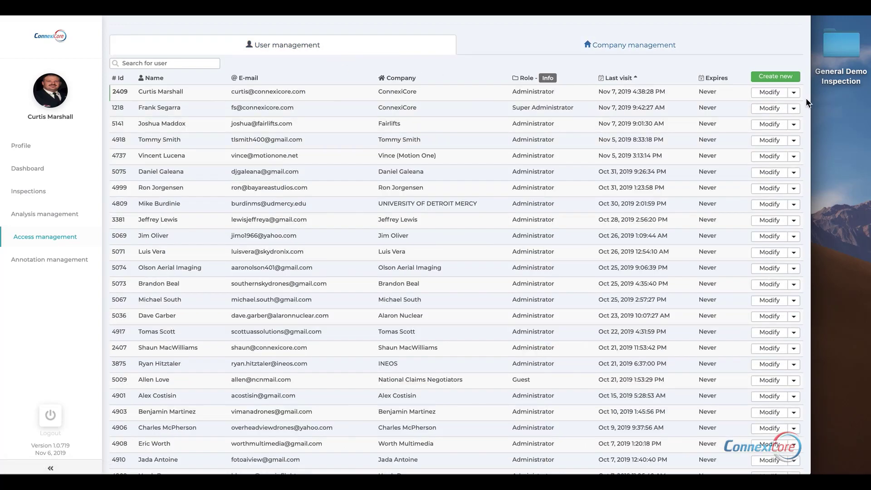
click(777, 82)
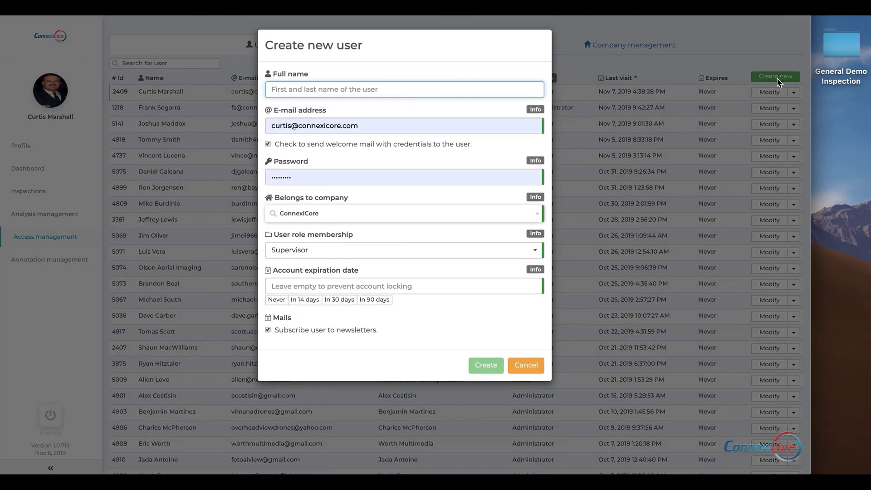
Enter the new user's full name, e-mail and password, with the welcome mail turned off
text(John Doe III)
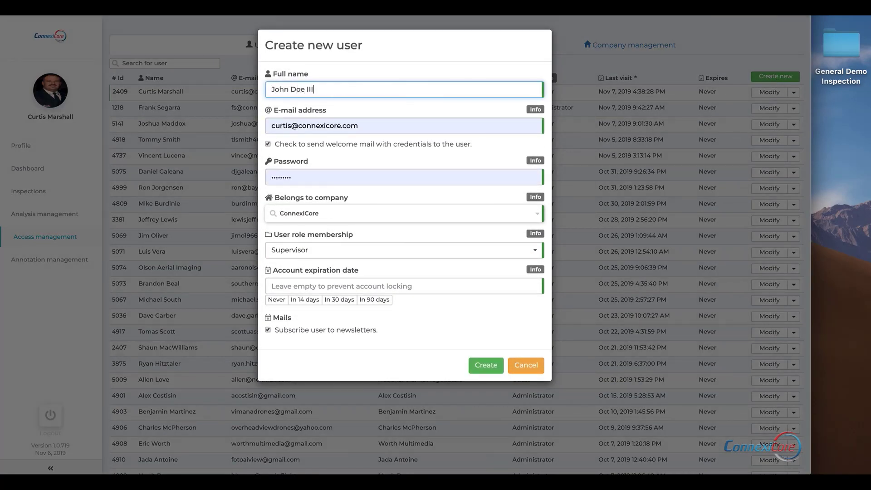
key(Tab)
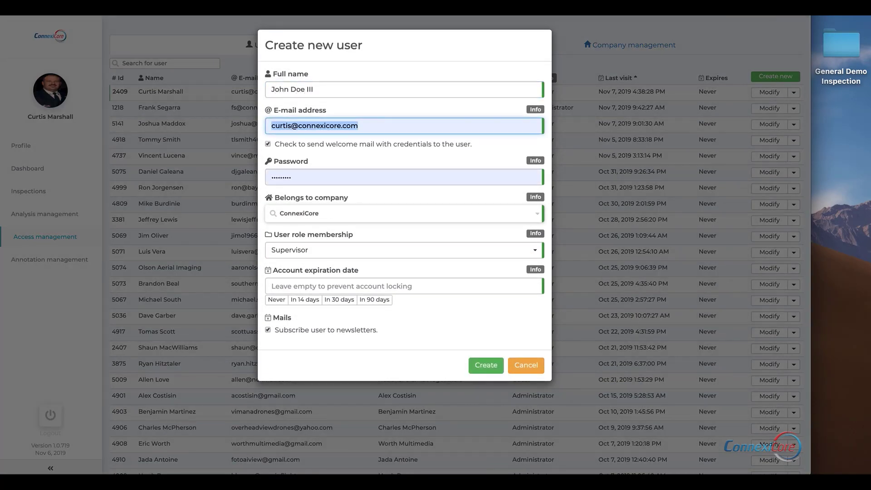
text(johndoeIII@)
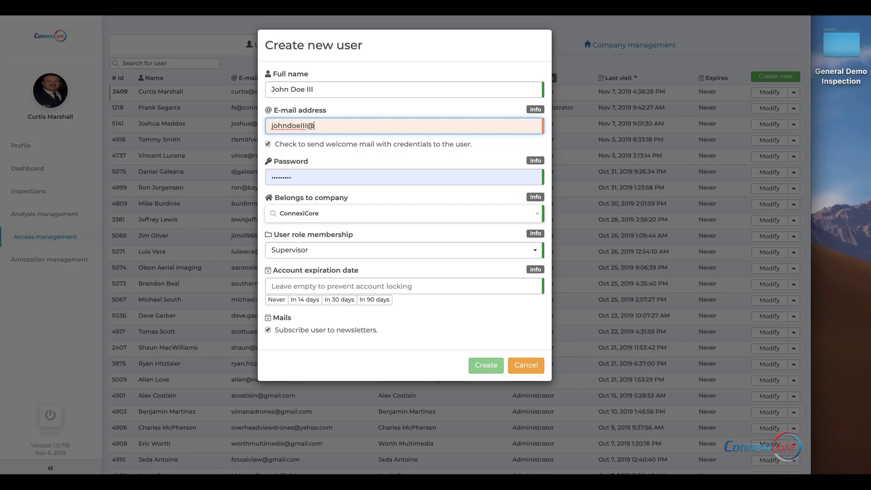
text(abc.com)
key(Tab)
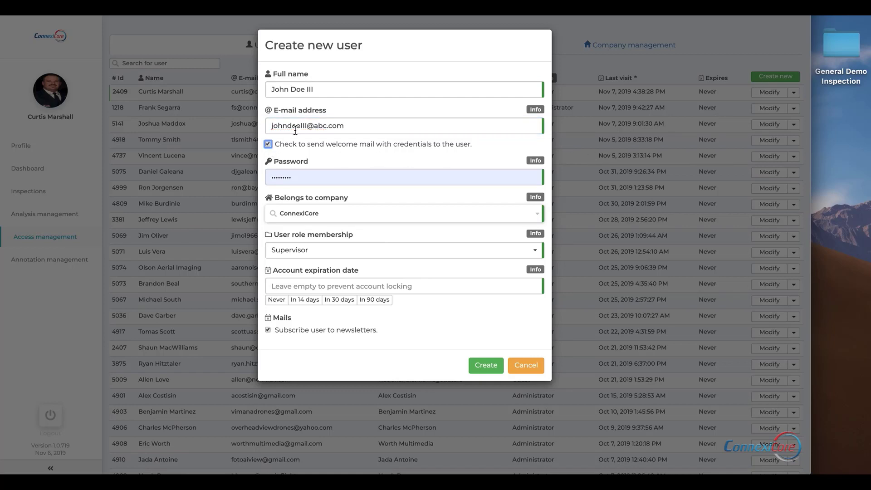
click(268, 144)
double_click(289, 172)
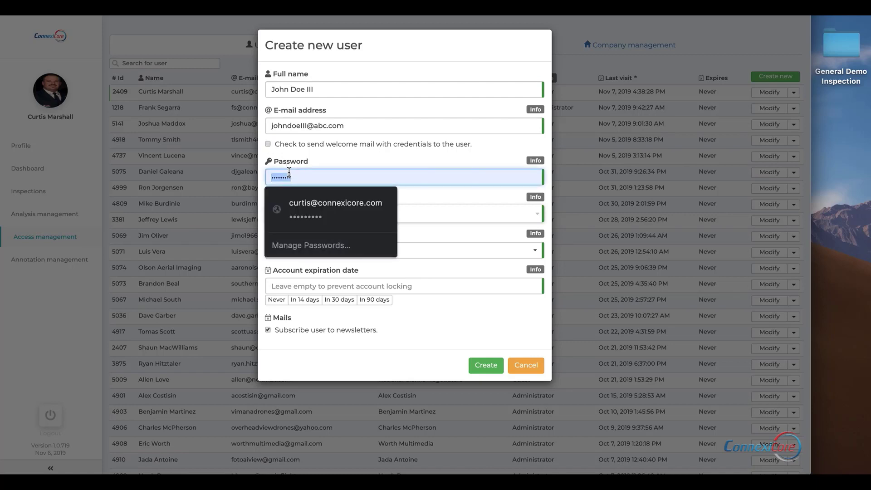
key(BackSpace)
text(•••)
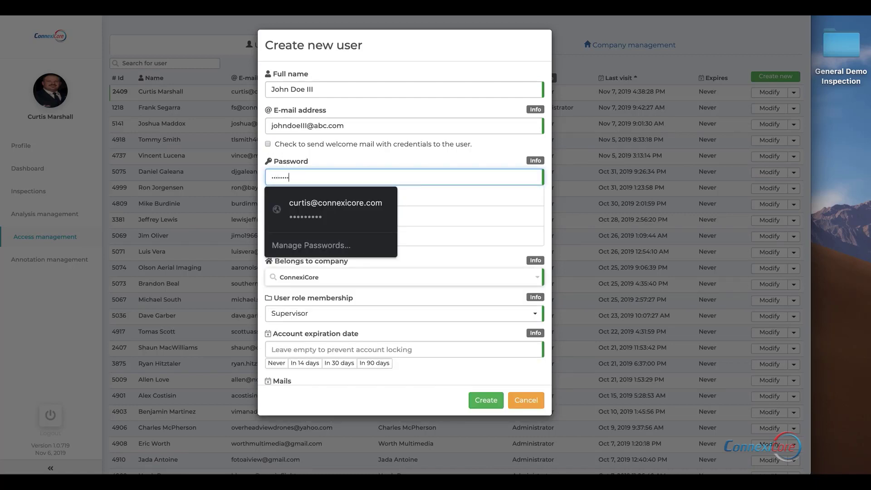
text(••••••)
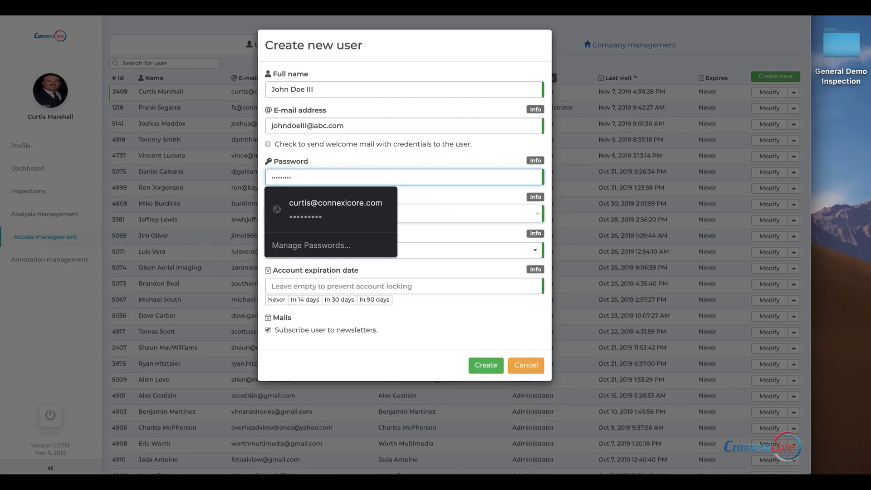
key(Tab)
key(shift+Tab)
text(•)
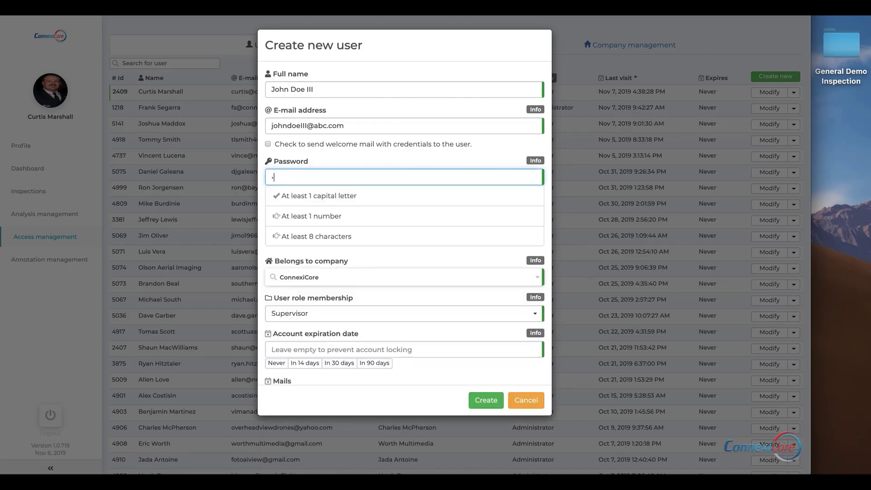
text(•••••••)
key(Tab)
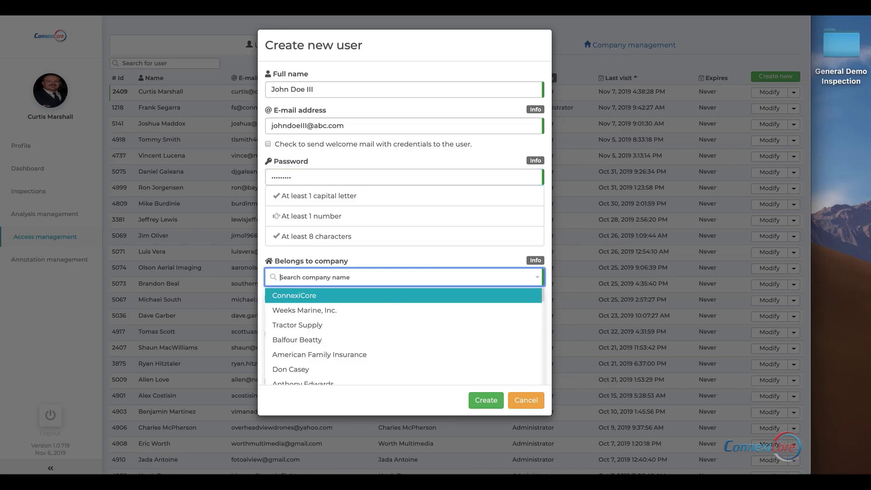
key(shift+Tab)
key(BackSpace)
text(•)
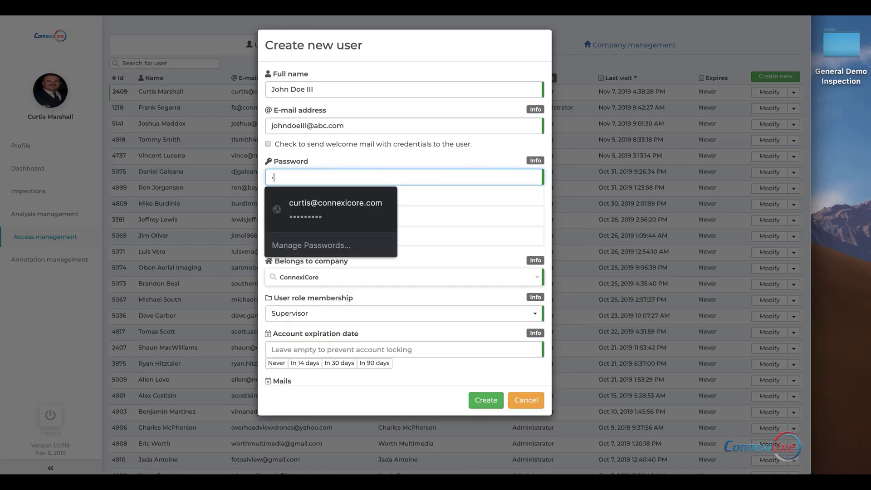
text(••••••••)
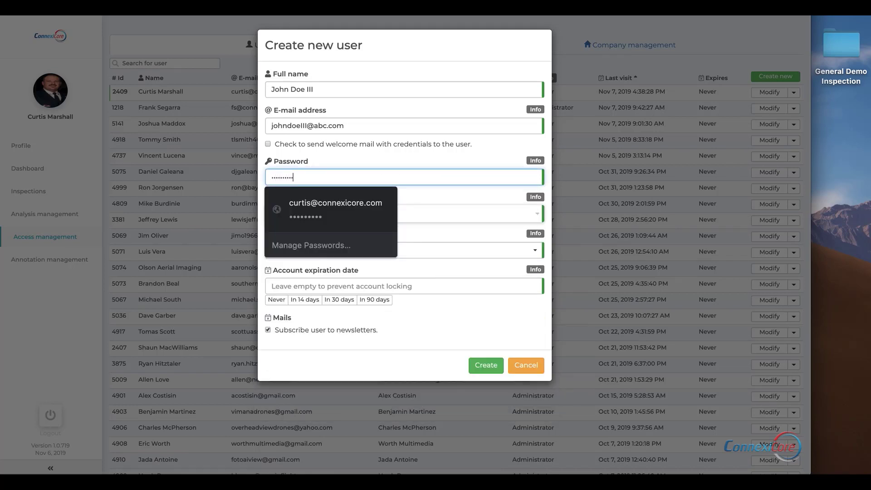
Assign the new user to Company Alpha with the Administrator role
key(Tab)
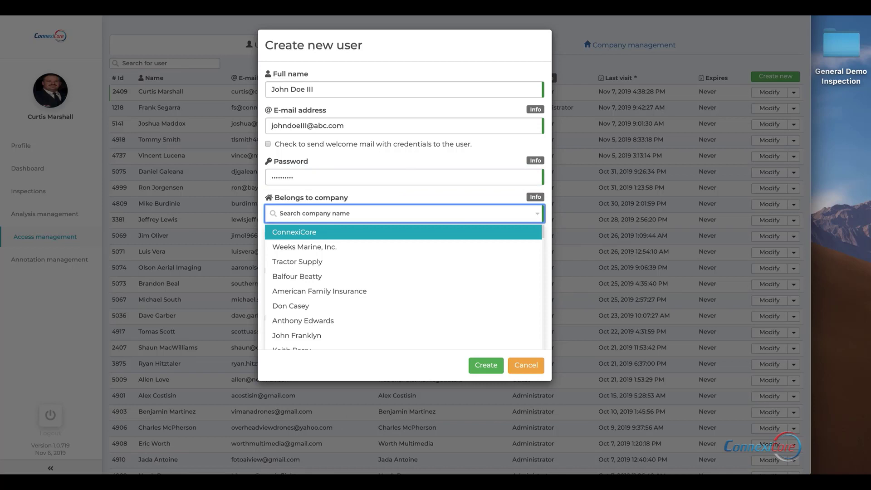
text(Compan)
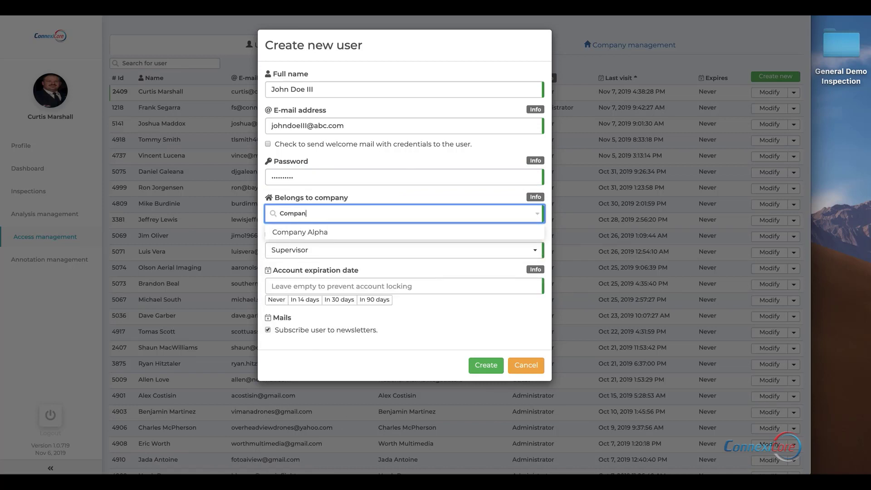
click(313, 233)
click(331, 250)
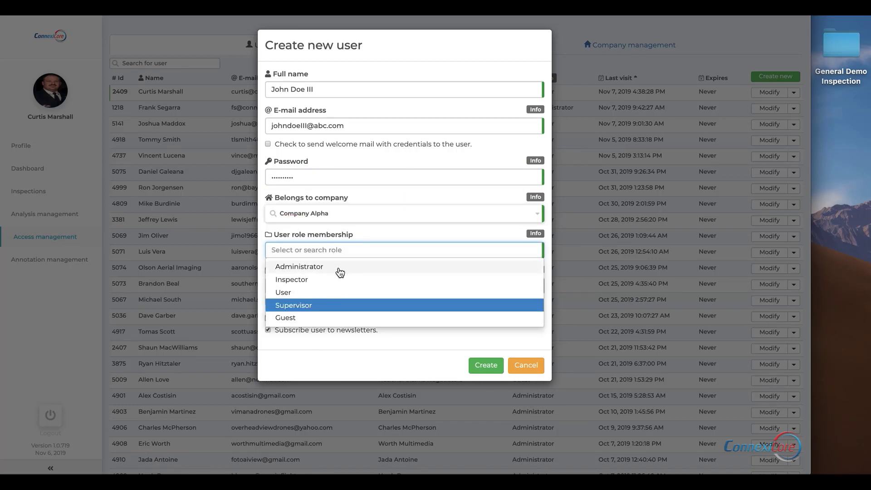
click(339, 269)
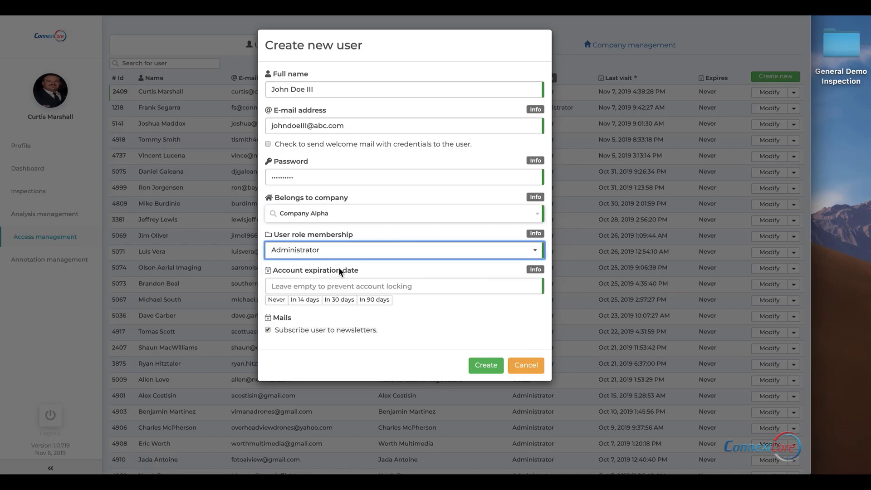
Read the user role permission descriptions, then close the info panel back to the form
click(535, 234)
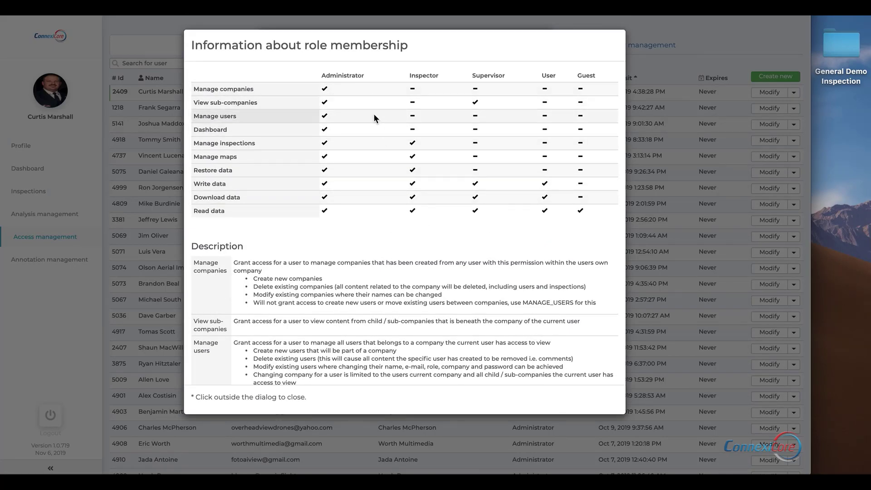
scroll(297, 297, down, 5)
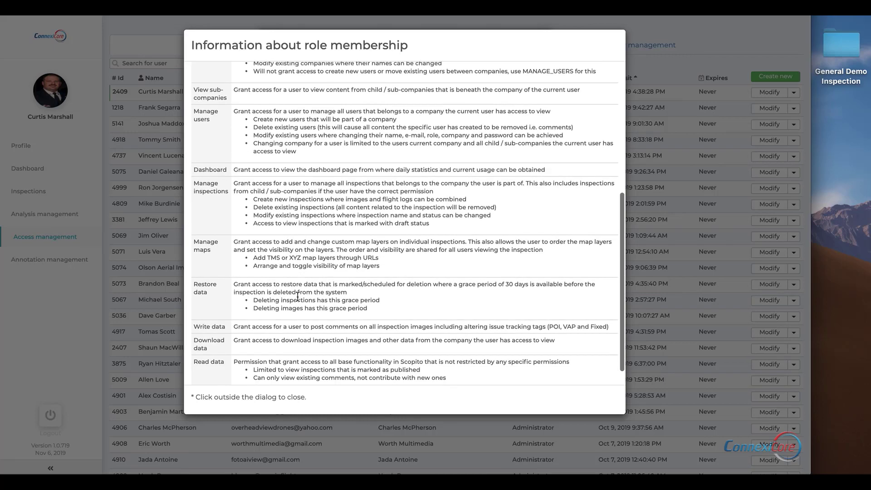
click(99, 316)
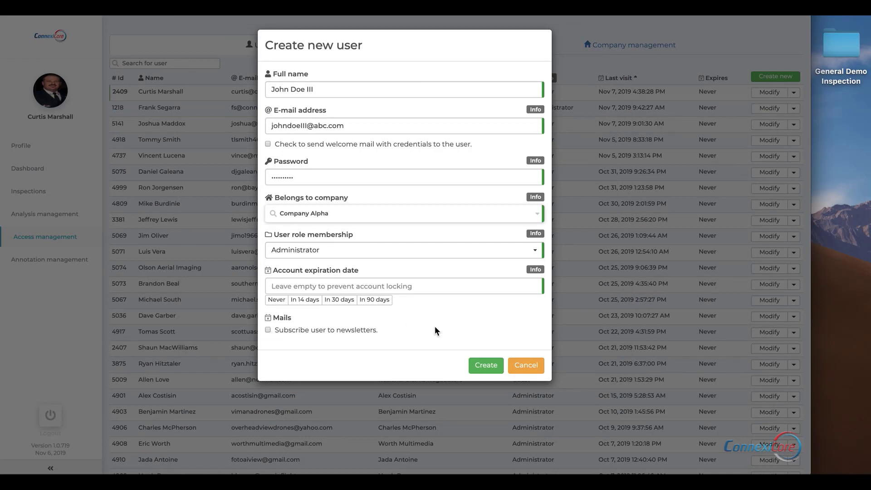
After a first Create attempt, re-enter the user's e-mail address and password
click(490, 365)
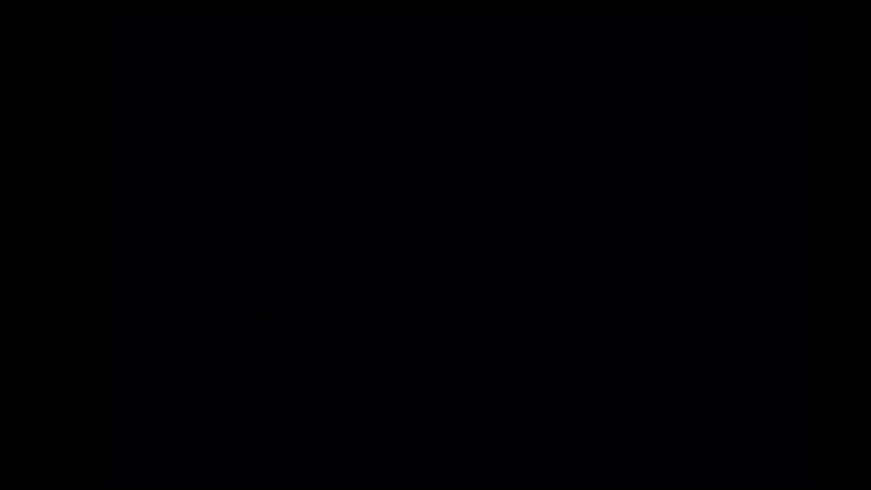
key(Tab)
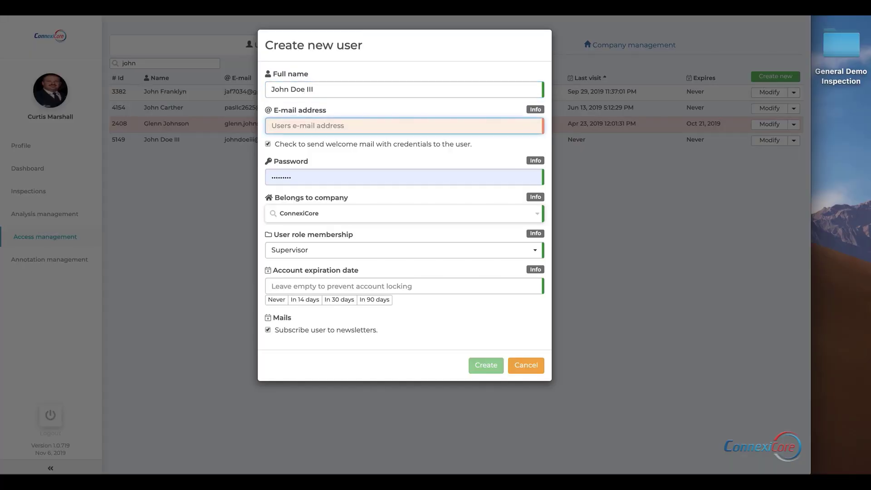
text(jo)
text(III@abc.com)
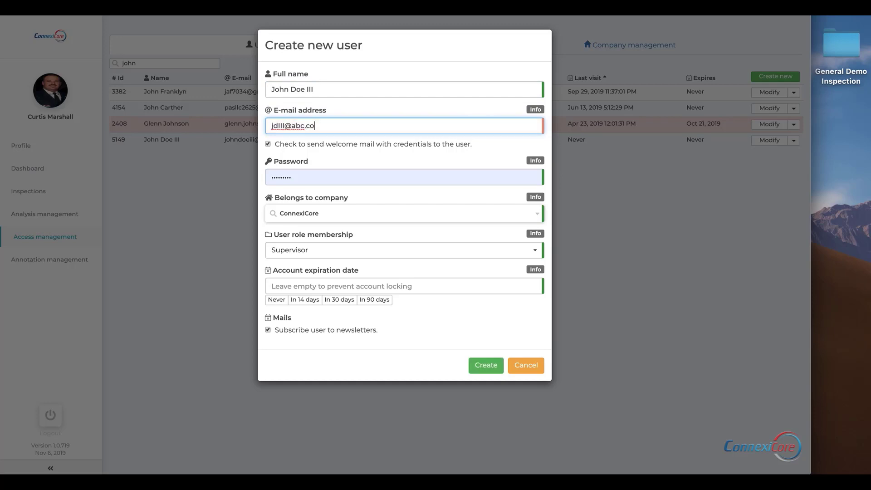
key(Tab)
Set company Company Alpha and role Administrator, then create the user account
key(Tab)
key(BackSpace)
text(•••)
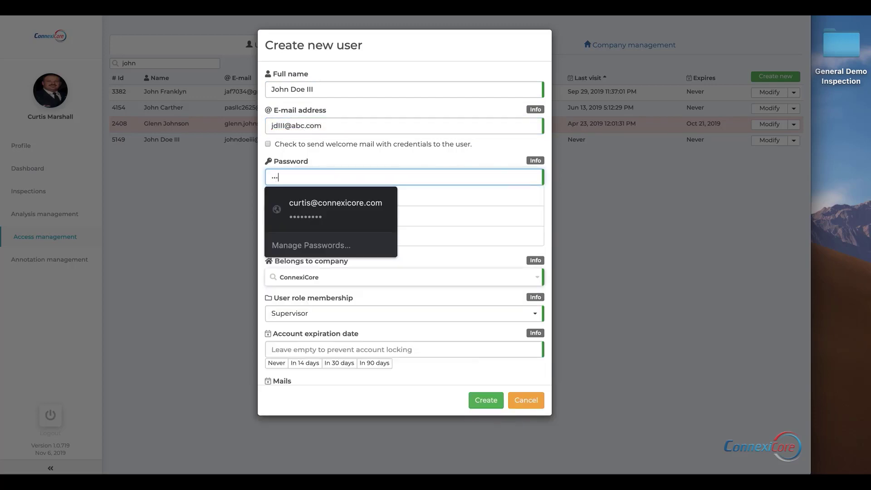
text(••)
key(Tab)
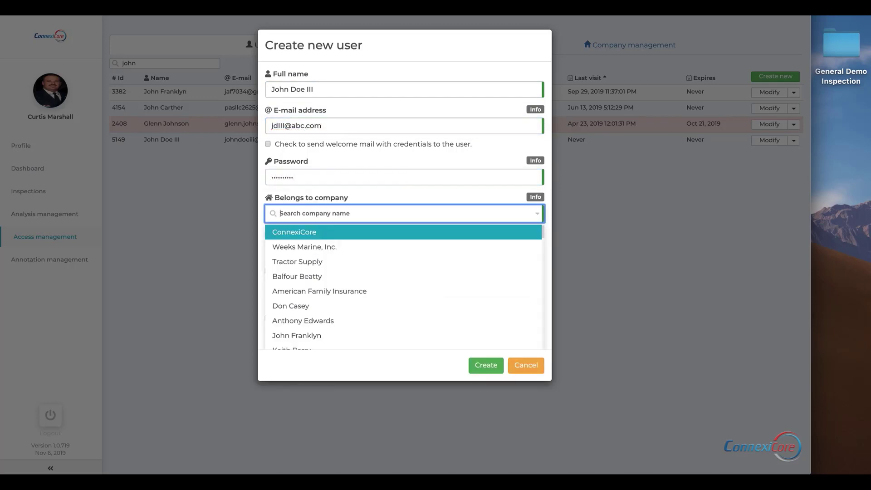
text(Comp)
click(311, 232)
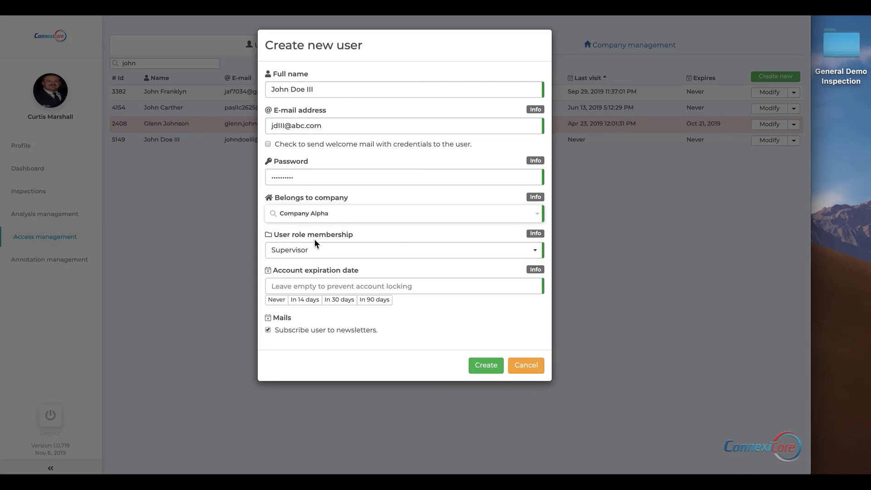
click(317, 250)
click(322, 268)
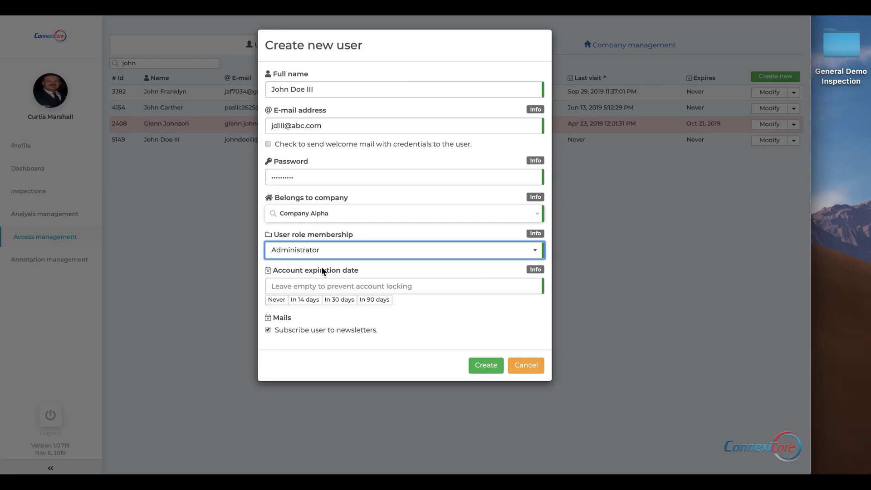
click(267, 330)
click(488, 369)
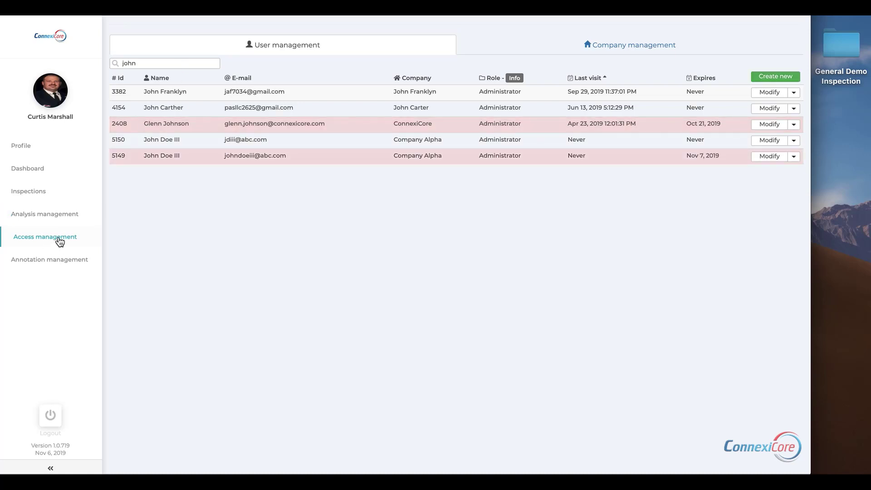
In Annotation management, expand the Power lines, Solar and Construction Site annotation types
click(57, 258)
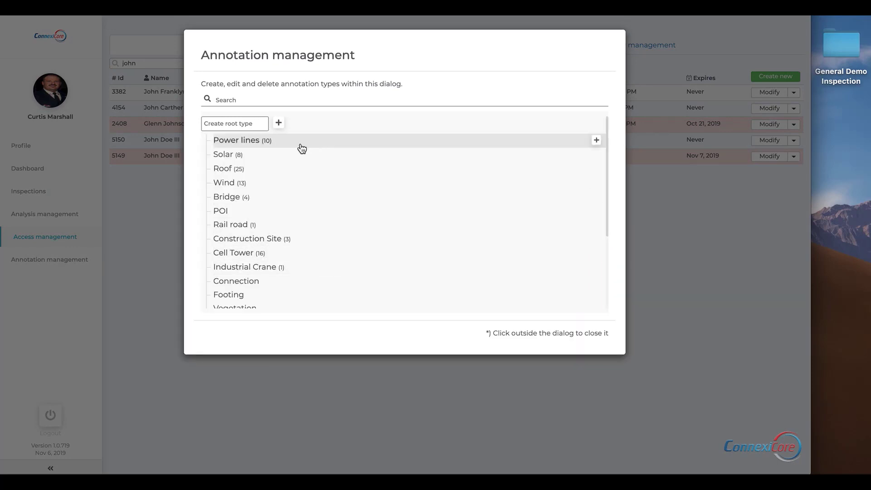
scroll(284, 222, down, 5)
scroll(285, 224, up, 5)
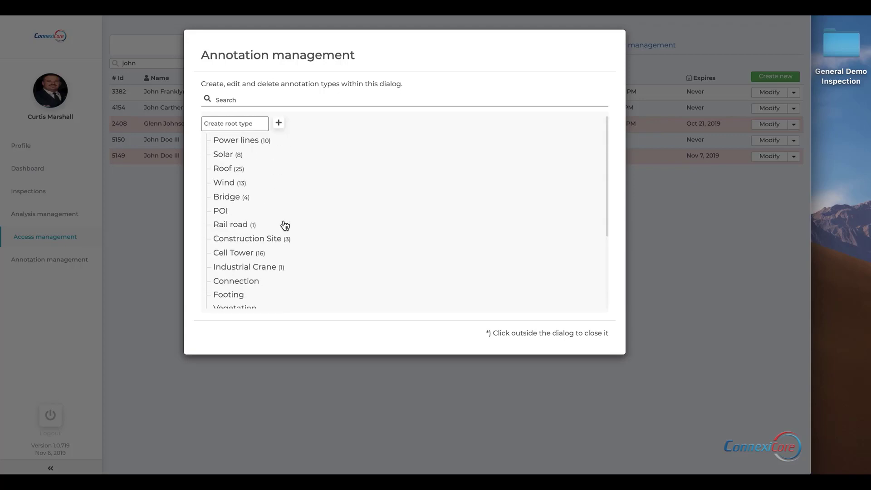
click(254, 145)
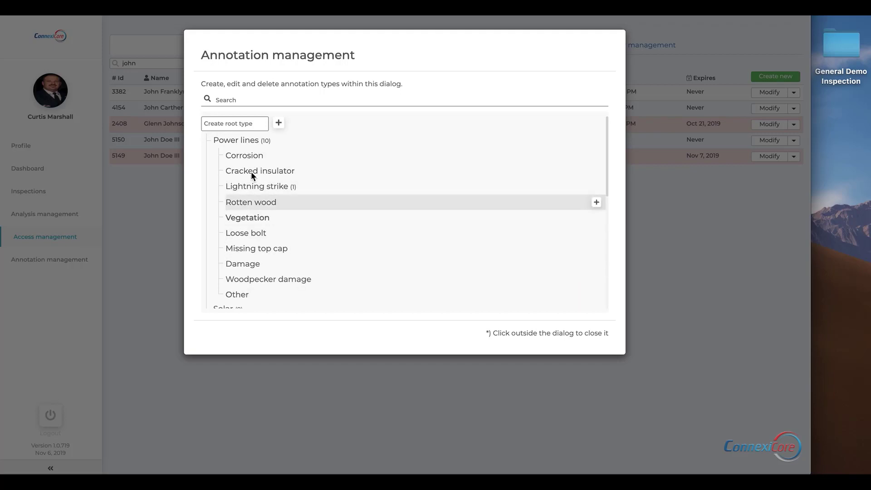
click(248, 145)
click(246, 159)
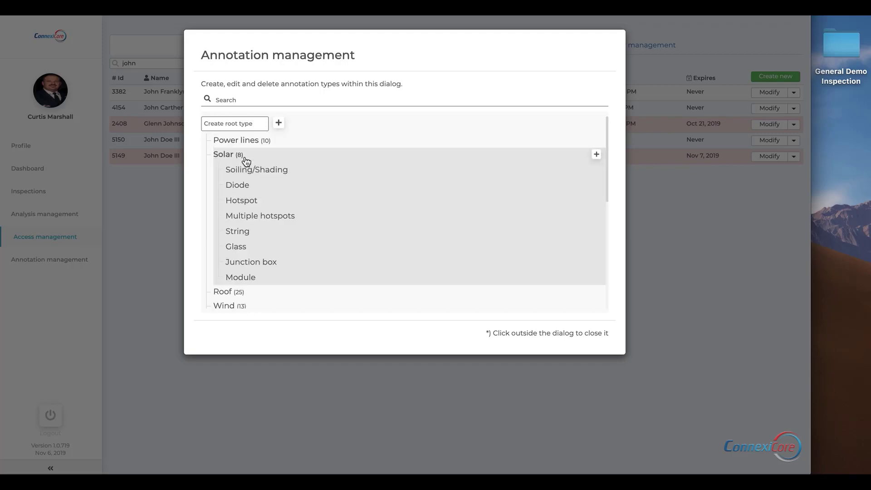
click(245, 160)
scroll(254, 297, down, 3)
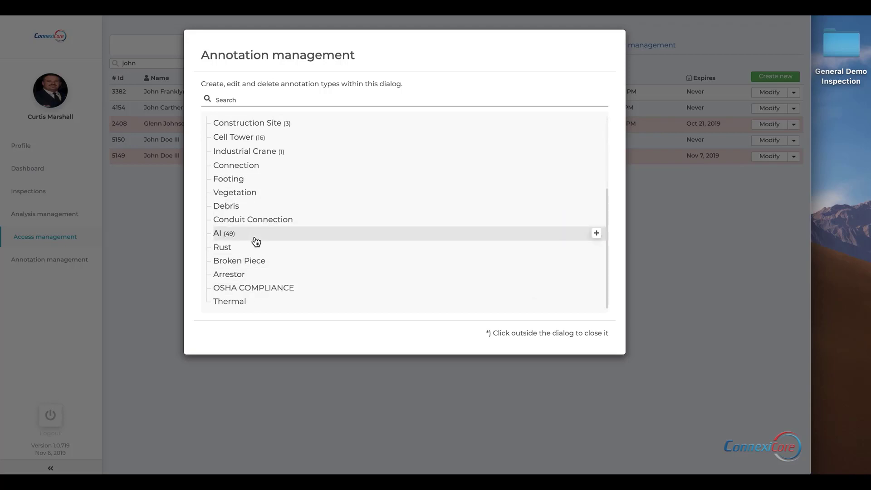
scroll(258, 164, up, 1)
click(265, 149)
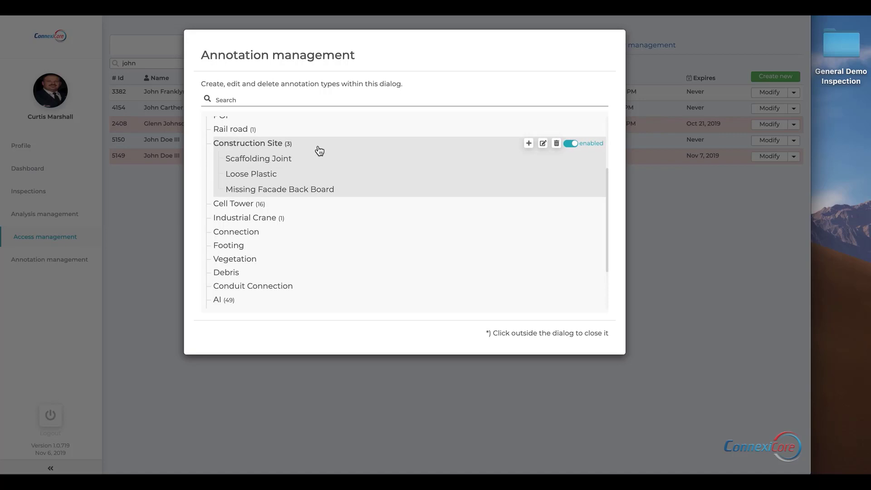
scroll(323, 219, up, 3)
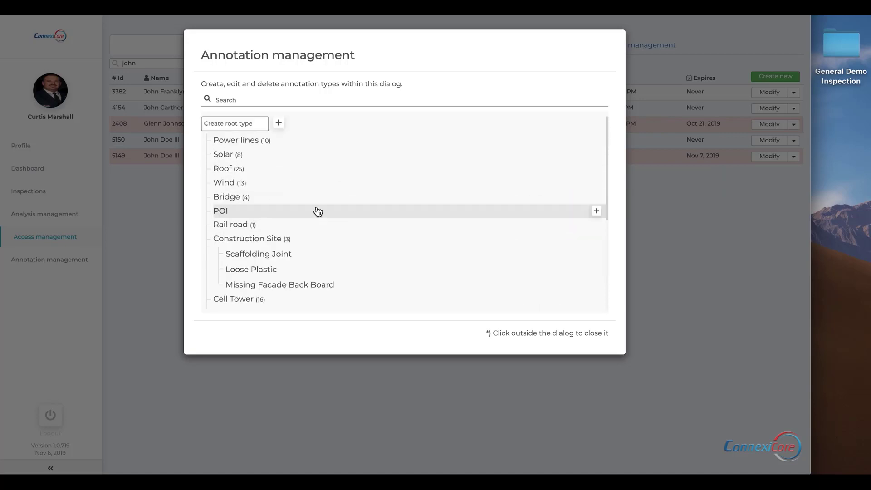
Start adding a subtype under Power lines, then cancel it
click(241, 123)
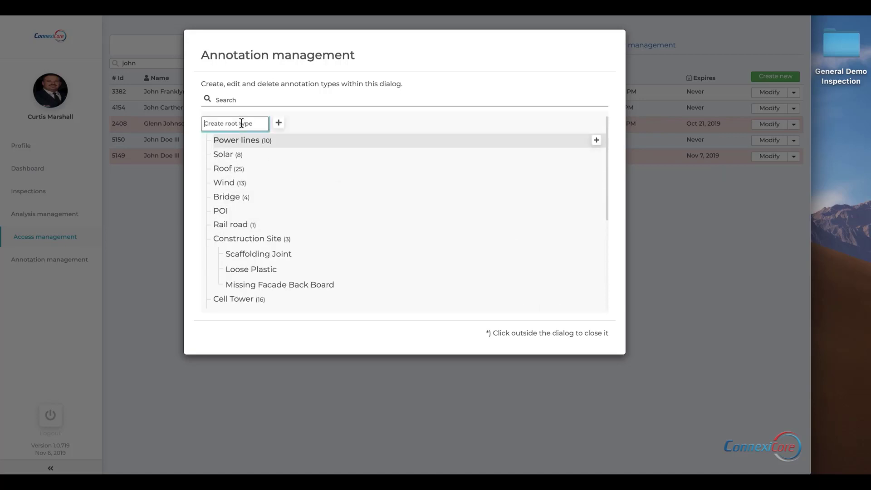
click(261, 141)
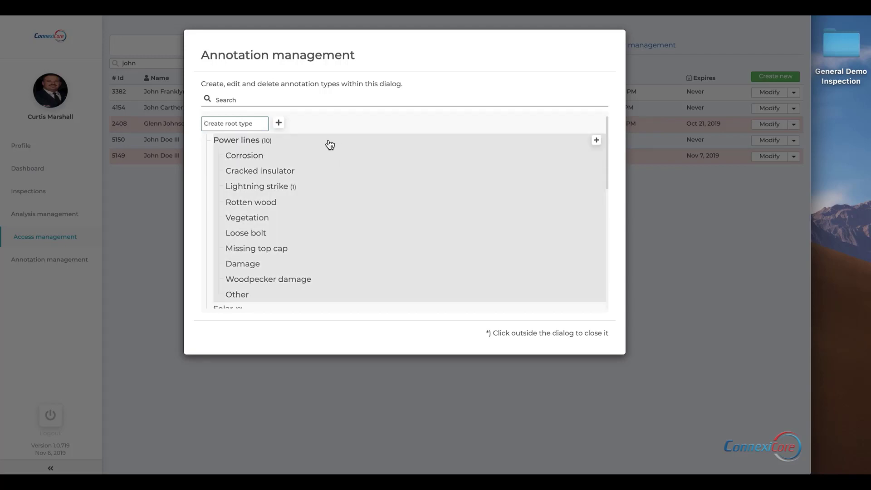
click(597, 140)
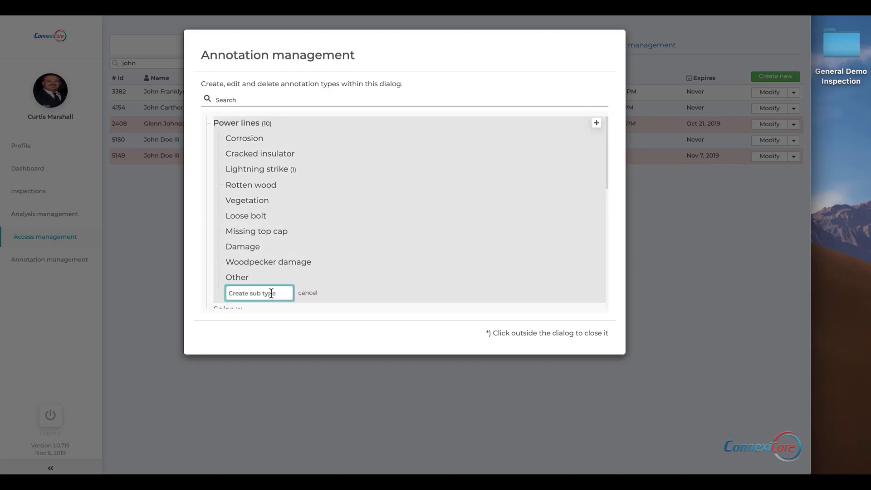
click(306, 293)
Start a new inspection named 'General Inspection Demo' with inspection type Other
click(310, 404)
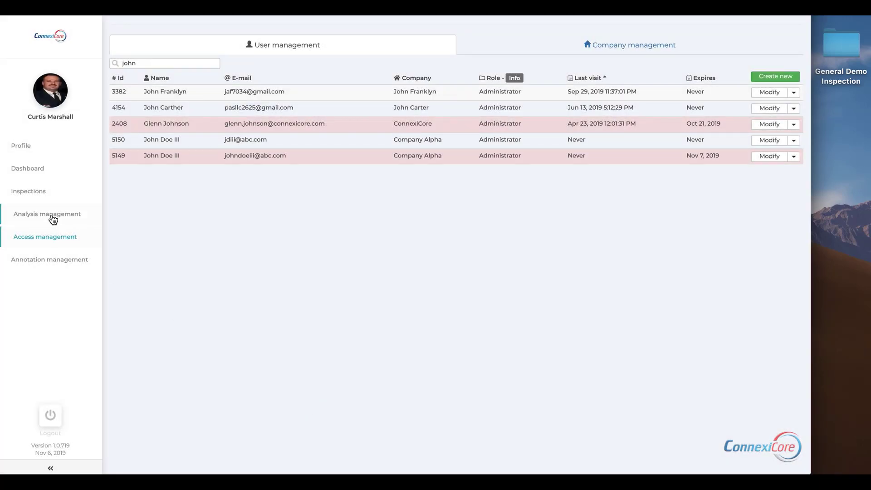
click(30, 194)
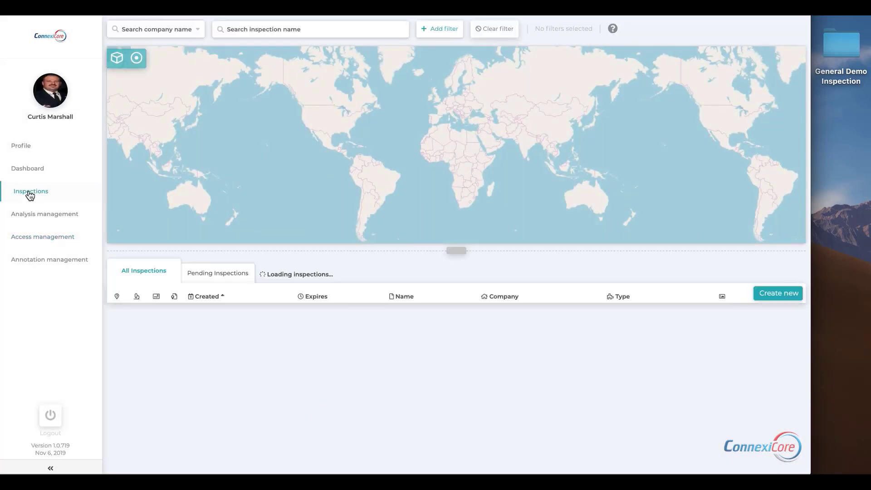
click(778, 293)
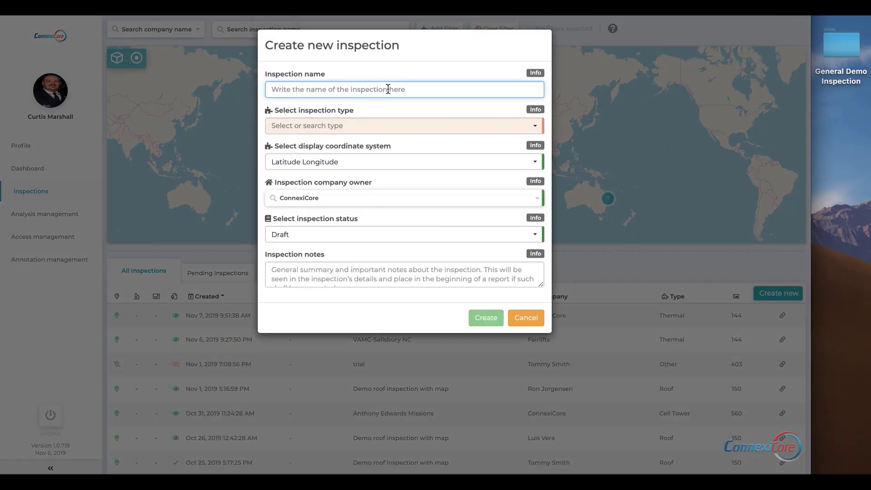
text(General In)
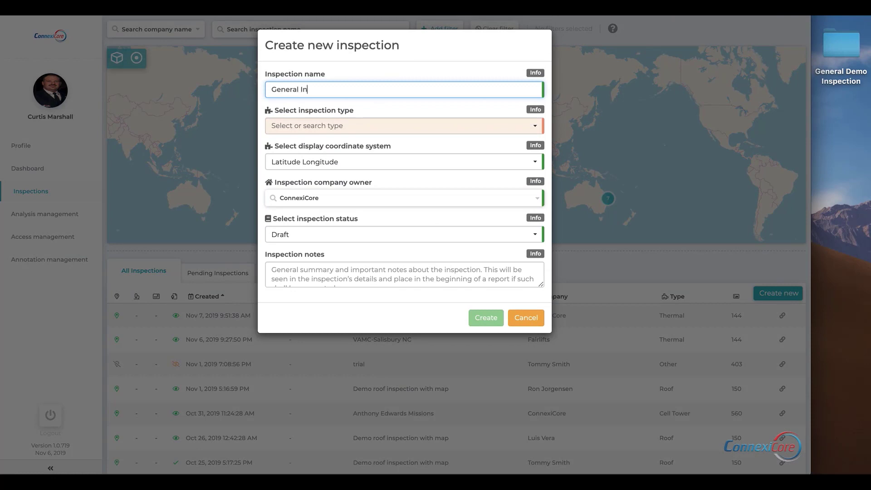
text(spection Demo)
key(Tab)
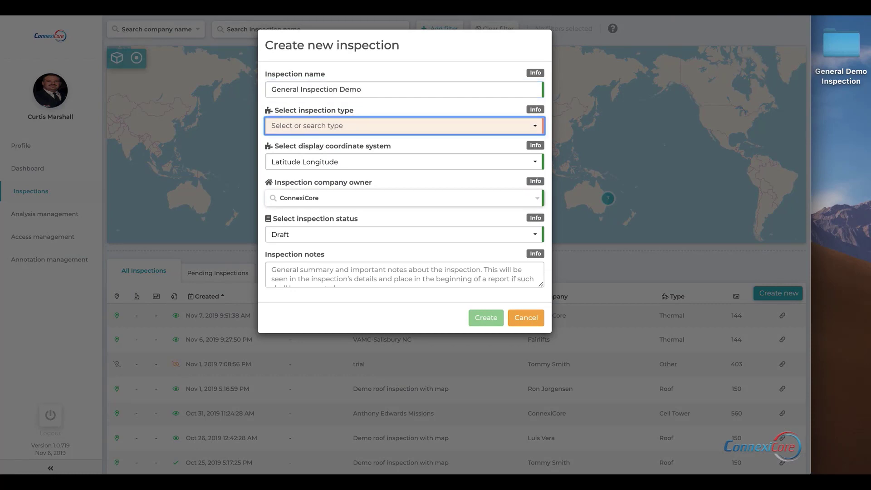
click(358, 126)
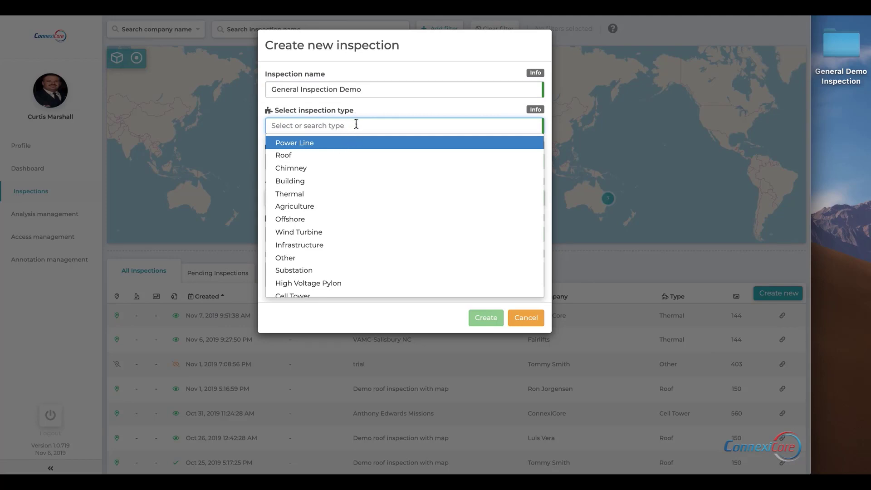
scroll(346, 212, down, 2)
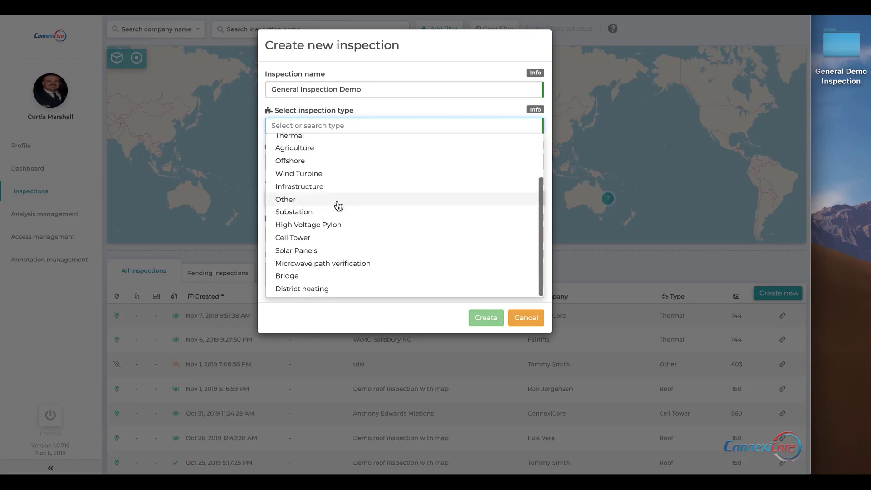
click(337, 204)
click(342, 128)
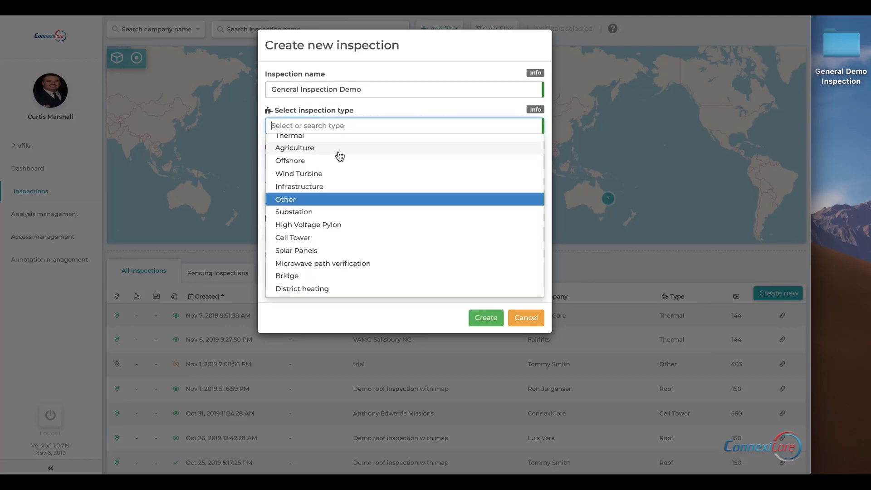
scroll(339, 156, up, 2)
scroll(341, 235, down, 2)
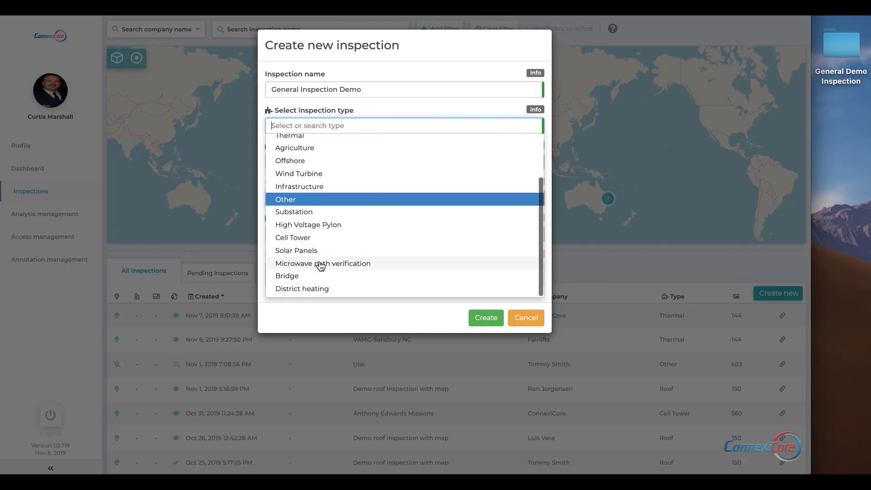
click(332, 202)
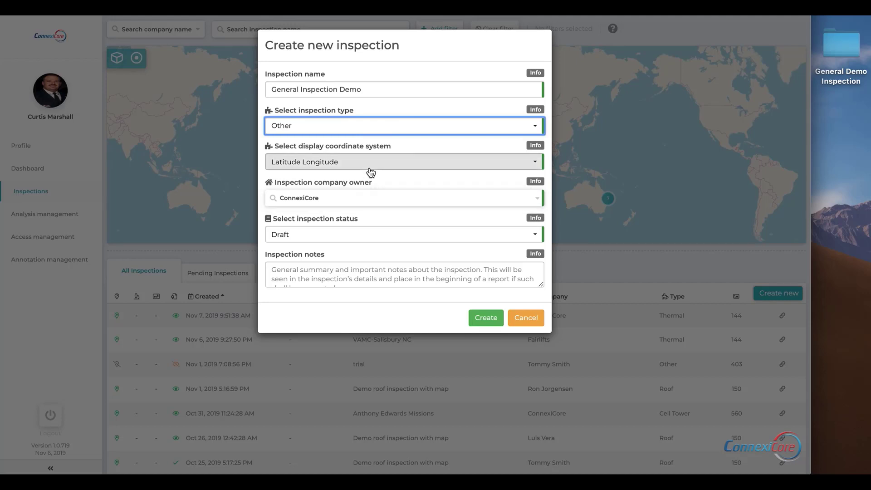
Set owner to Company Alpha and status to Published, then create the inspection
click(364, 197)
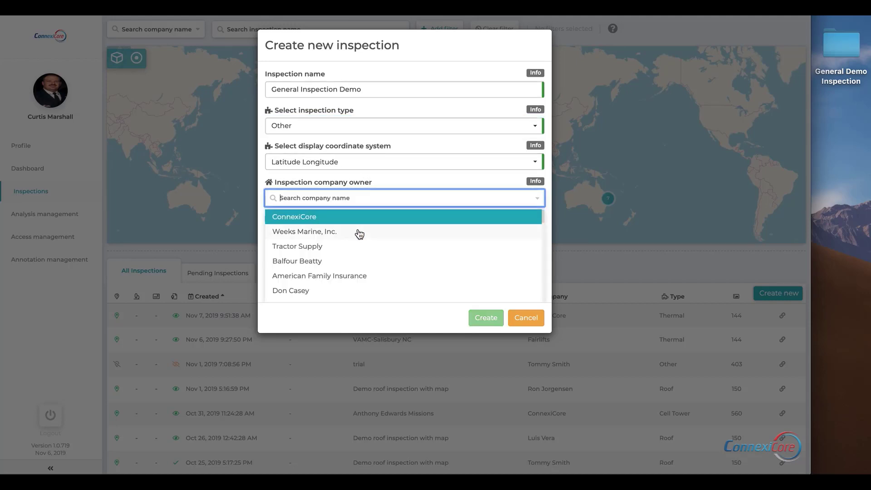
text(compa)
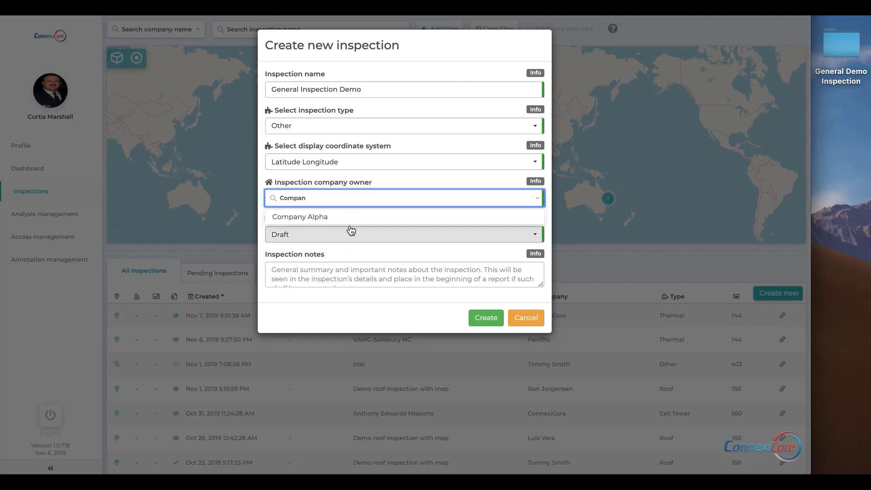
click(354, 215)
click(349, 238)
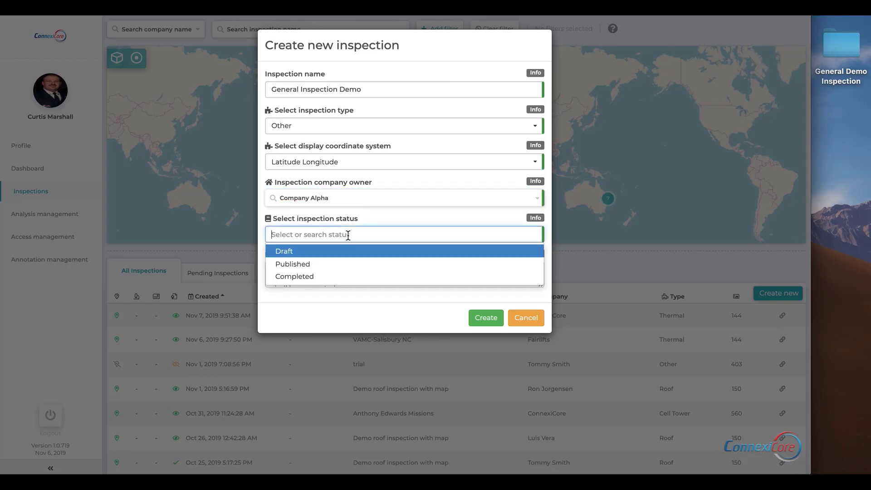
click(339, 265)
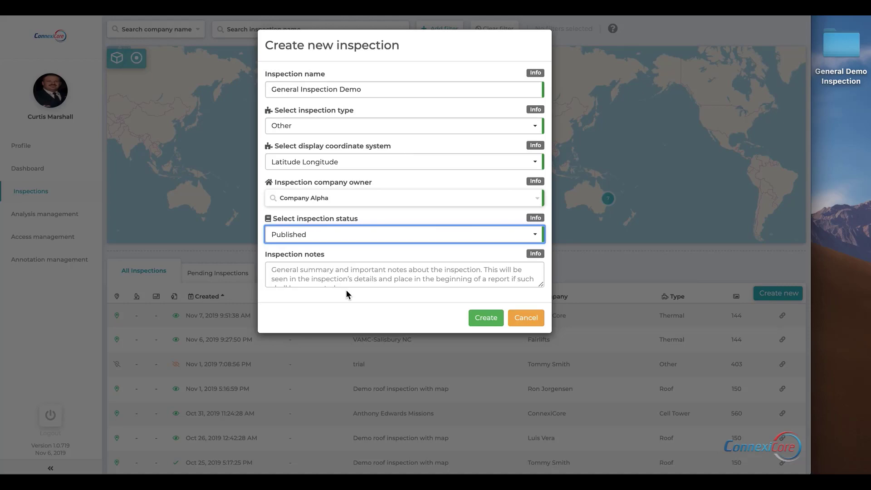
click(486, 319)
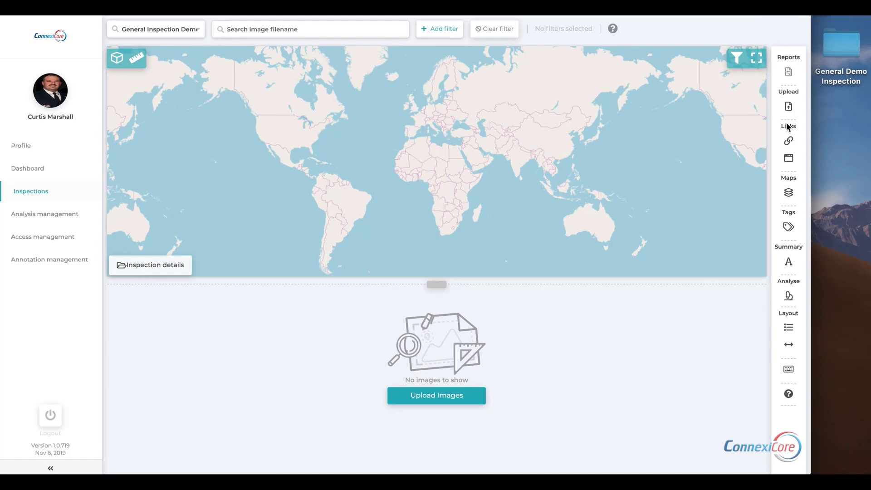
Browse the Roof, Bridge and Railway Inspection folders in Finder, then close both Finder windows
double_click(841, 56)
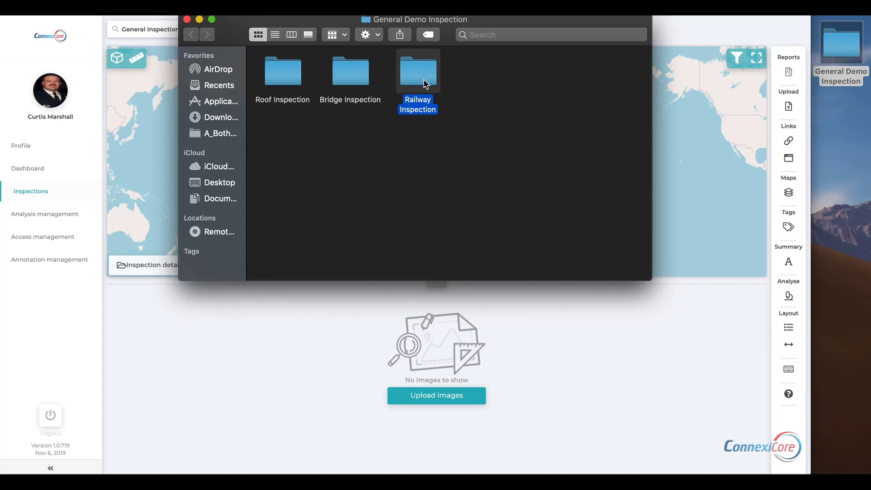
double_click(291, 75)
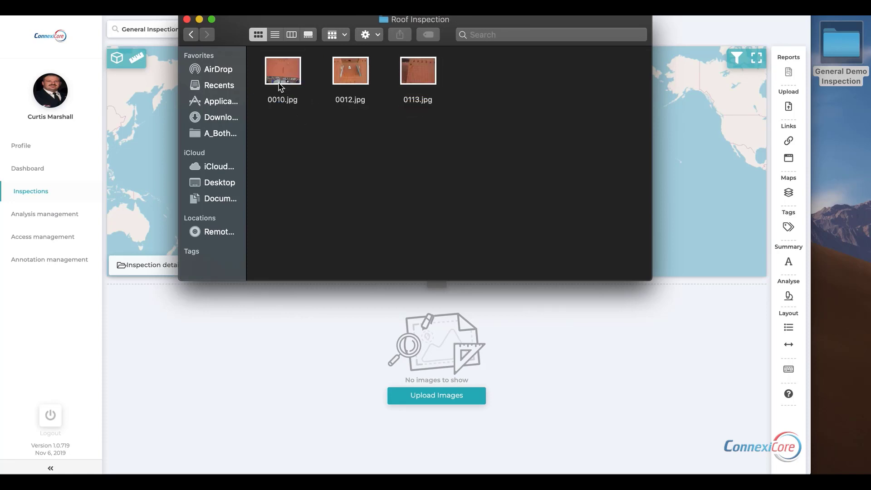
click(194, 35)
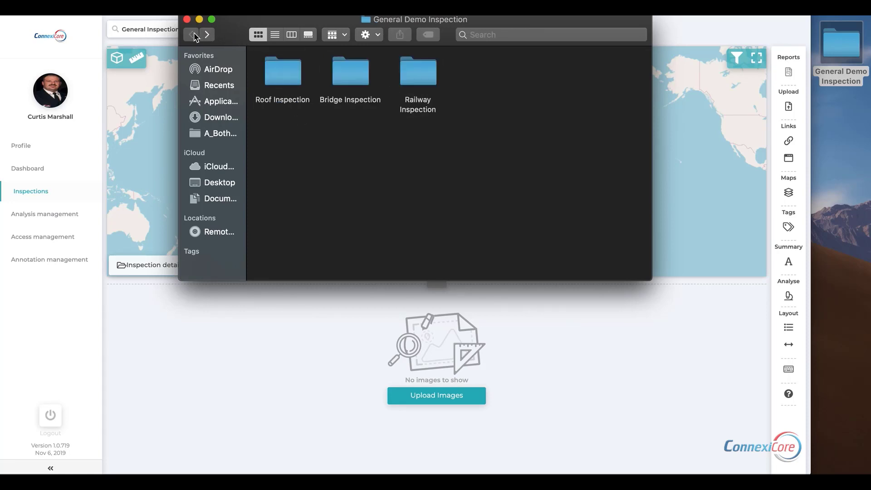
double_click(353, 73)
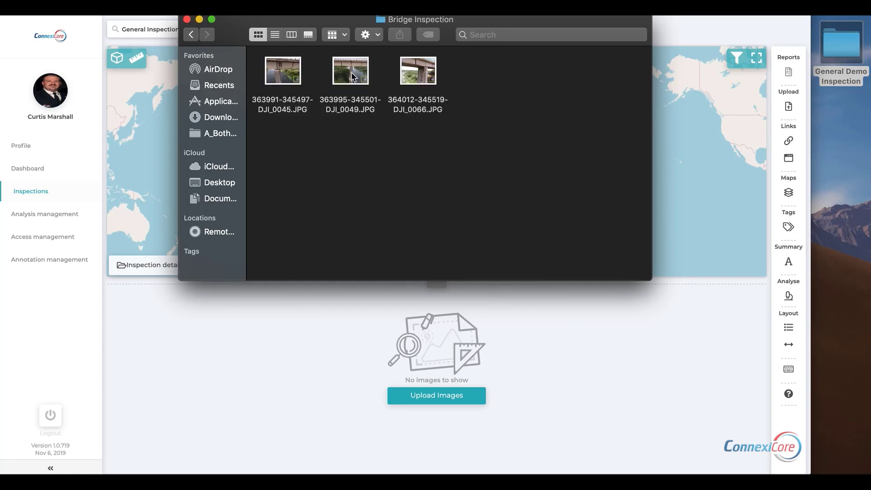
click(189, 35)
double_click(417, 81)
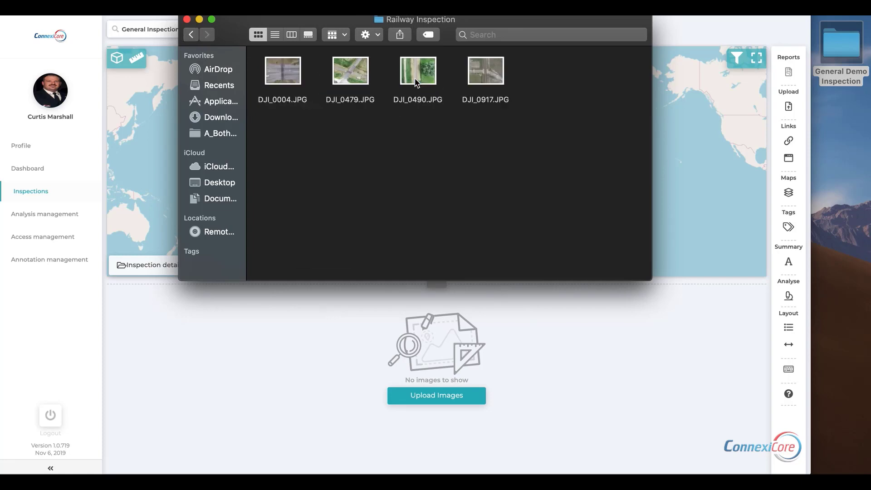
click(191, 36)
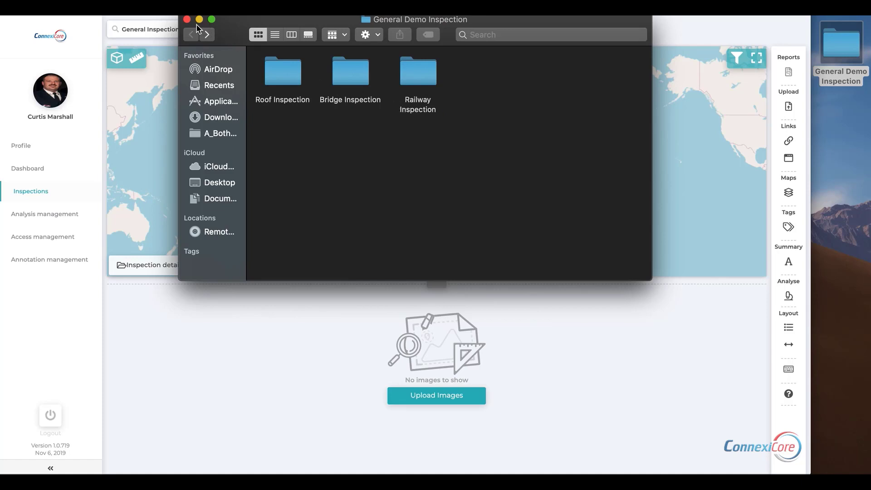
click(187, 19)
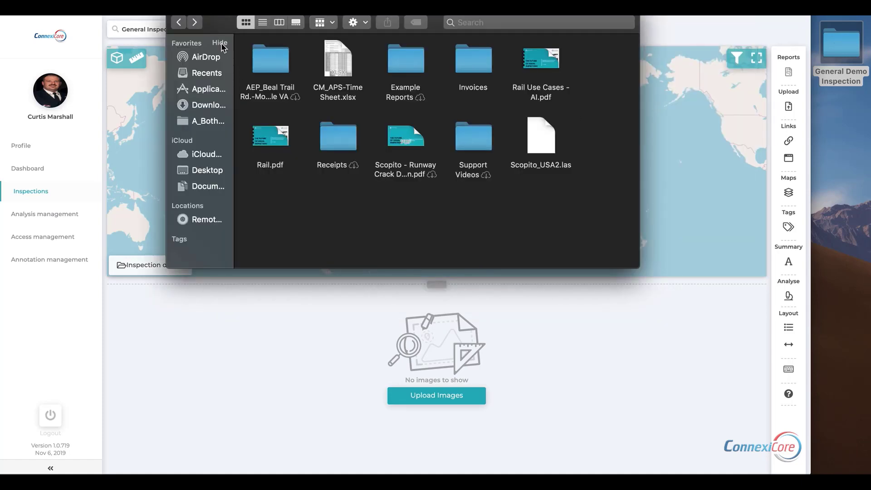
click(180, 17)
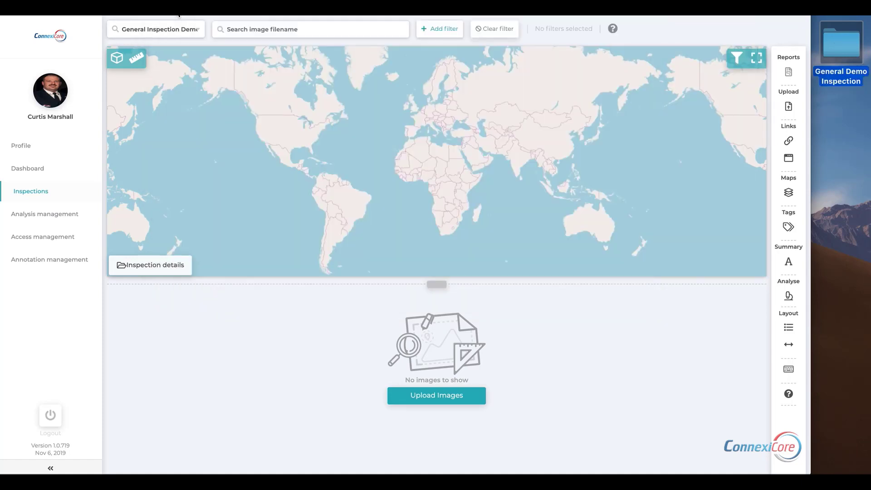
click(788, 108)
Review the upload methods, including 'Upload with user tags', then choose folder upload
click(788, 107)
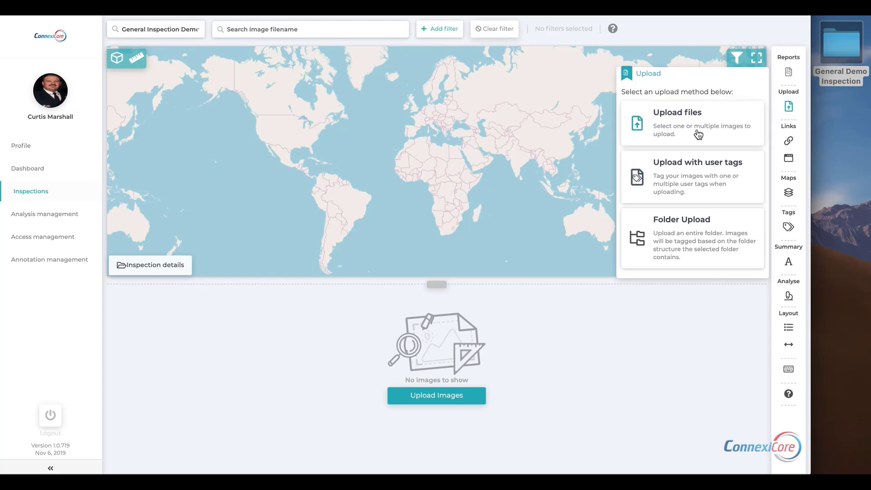
click(687, 171)
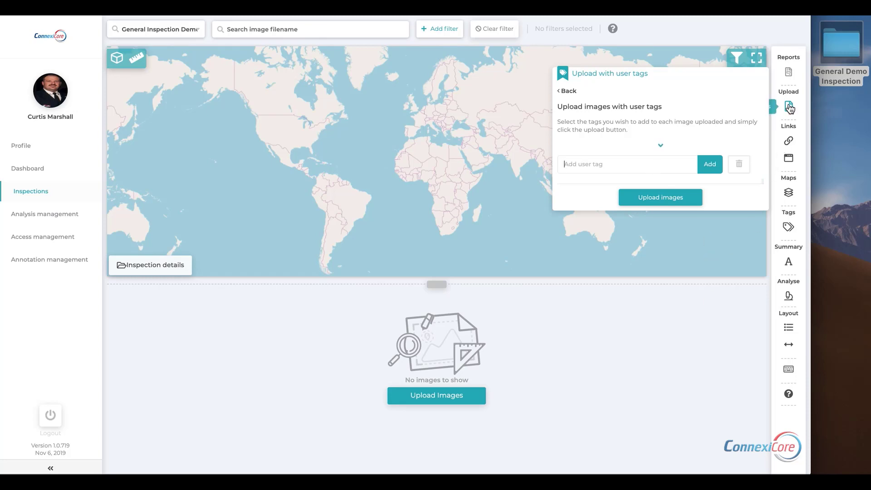
click(569, 90)
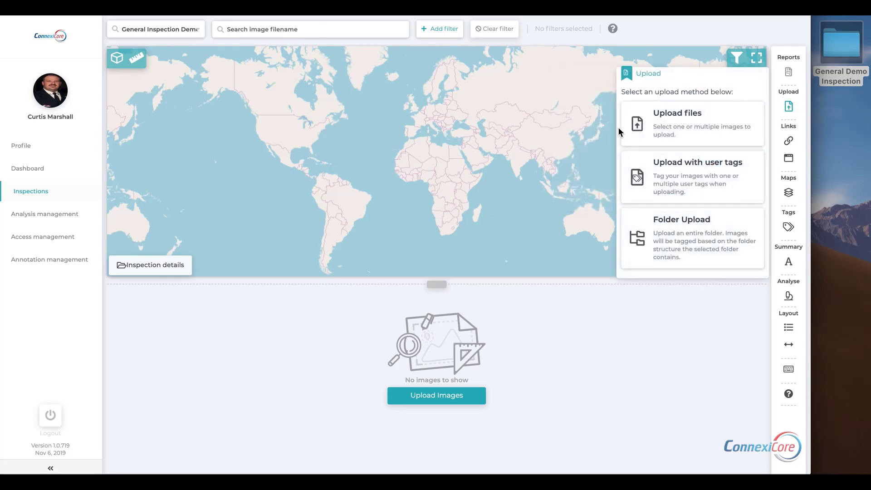
click(697, 239)
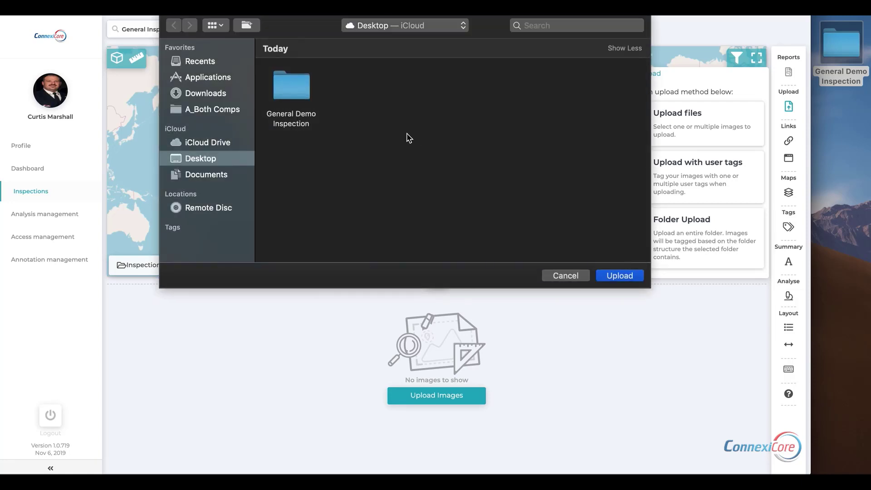
Upload the General Demo Inspection folder's 11 files, tagged by subfolder, and start the upload
double_click(303, 94)
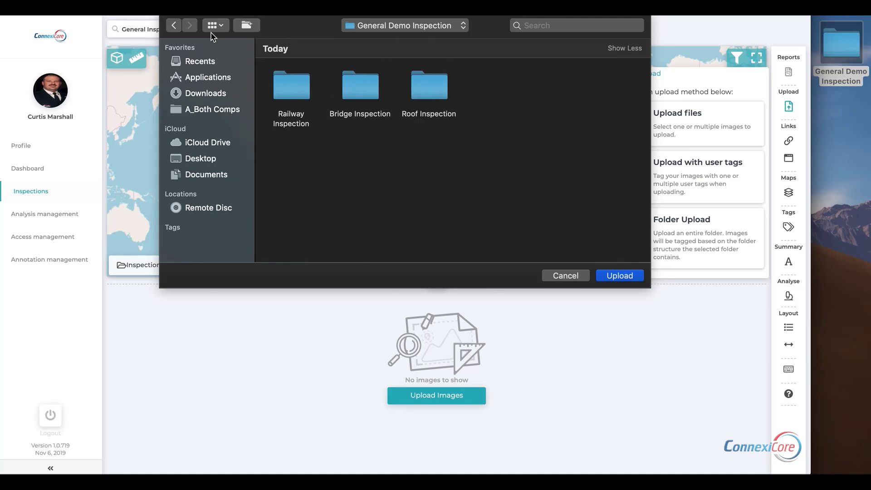
click(175, 27)
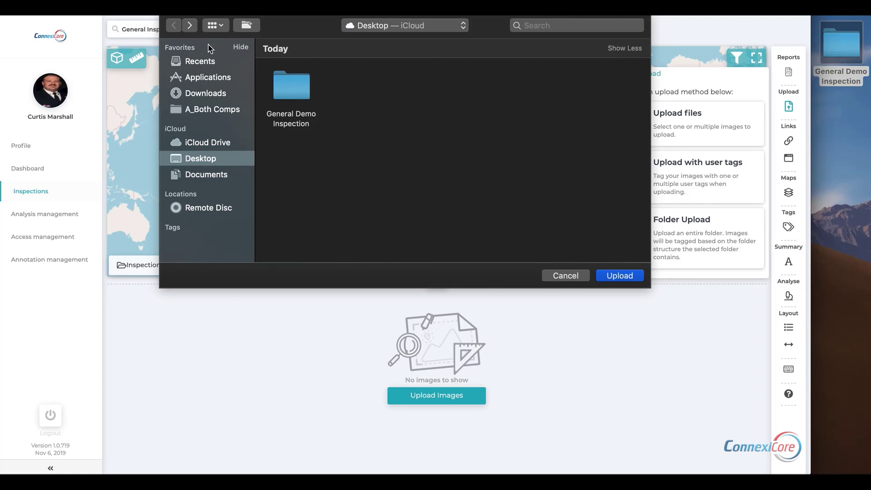
click(189, 25)
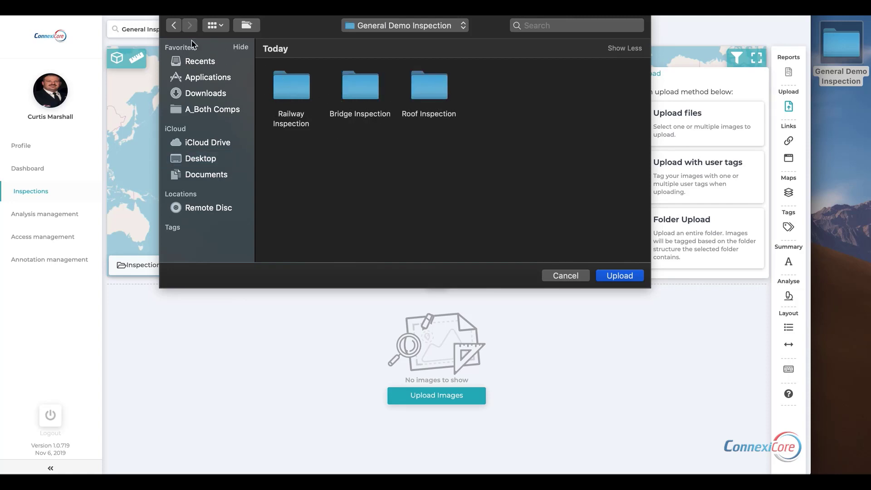
click(174, 26)
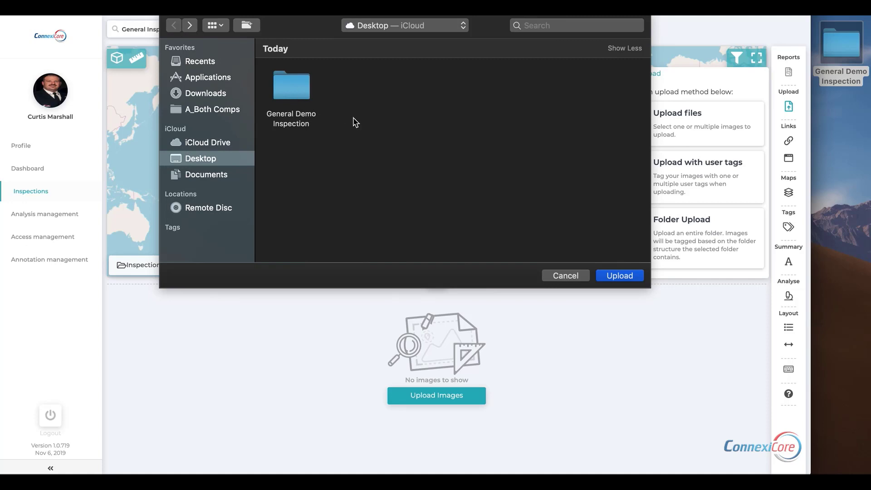
click(292, 95)
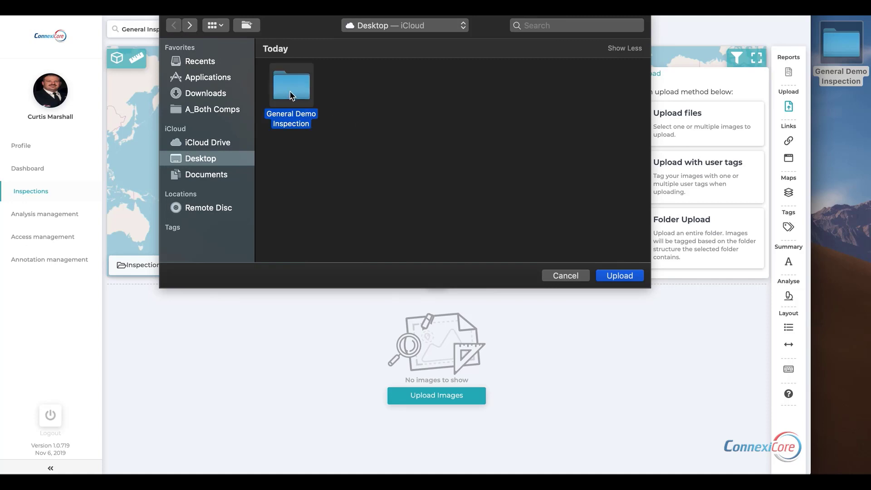
click(618, 275)
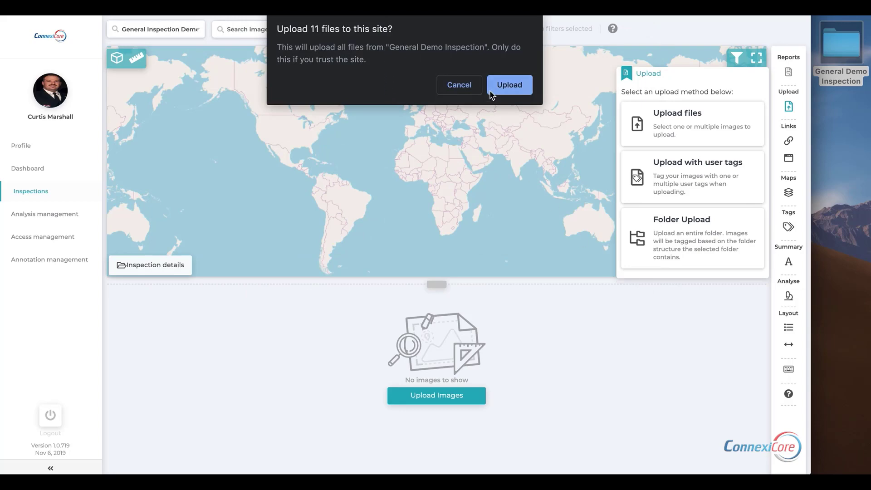
click(506, 88)
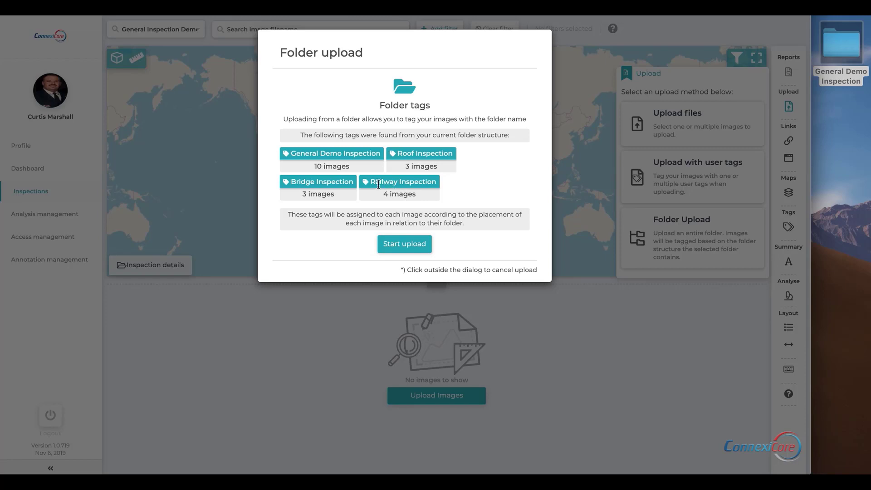
click(410, 243)
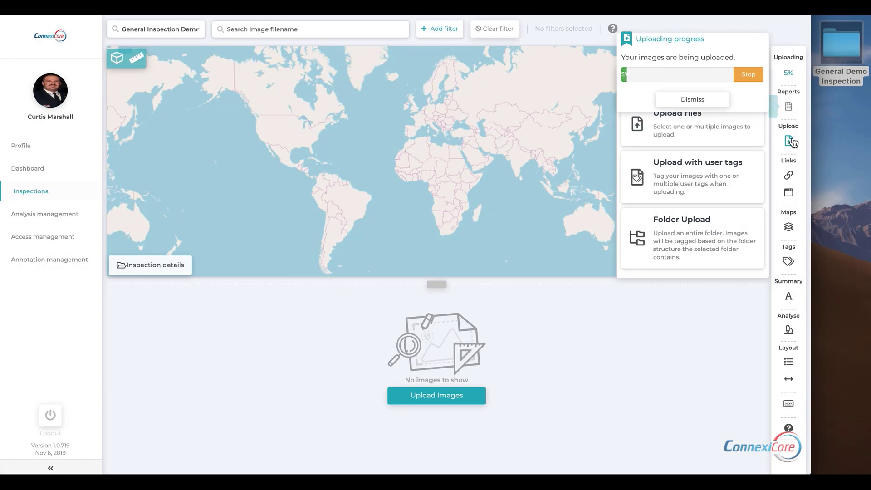
click(786, 225)
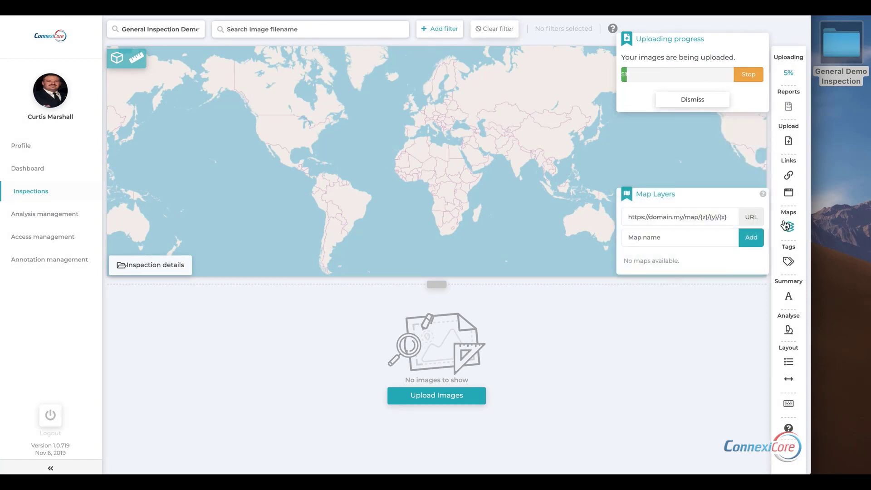
Add the Google Satellite URL from the map guide as a map layer named 'Google'
click(763, 194)
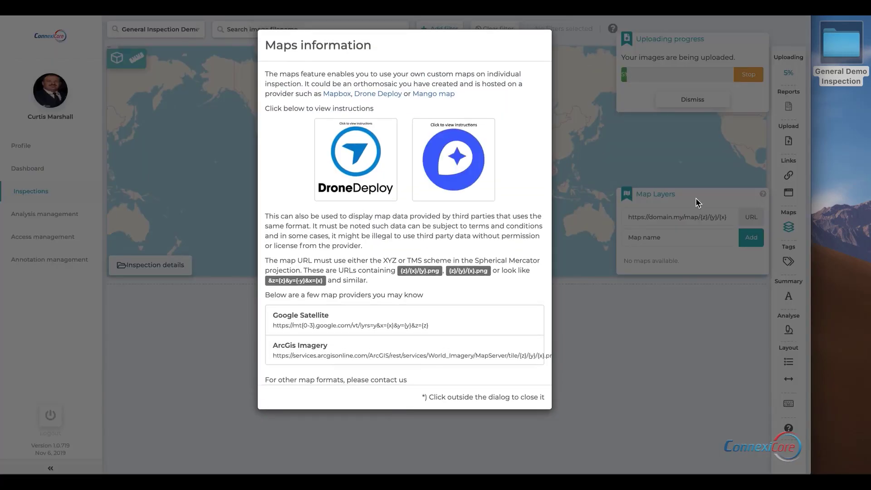
triple_click(337, 325)
key(ctrl+c)
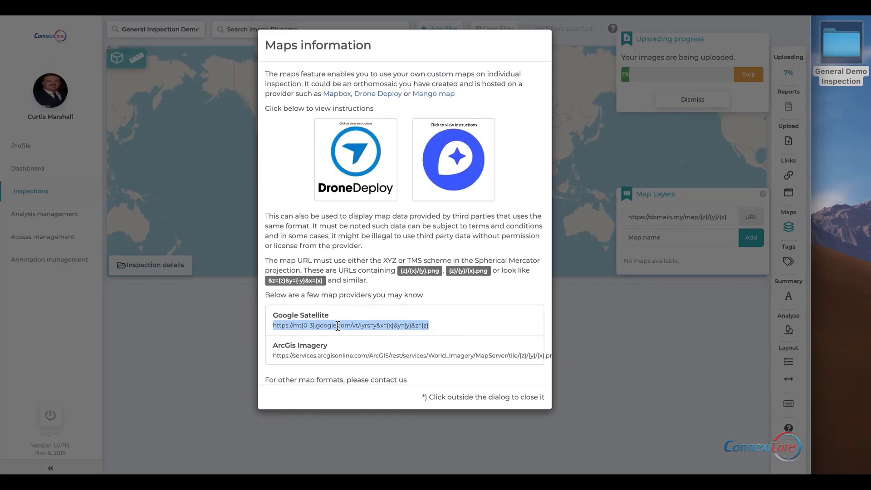
click(652, 225)
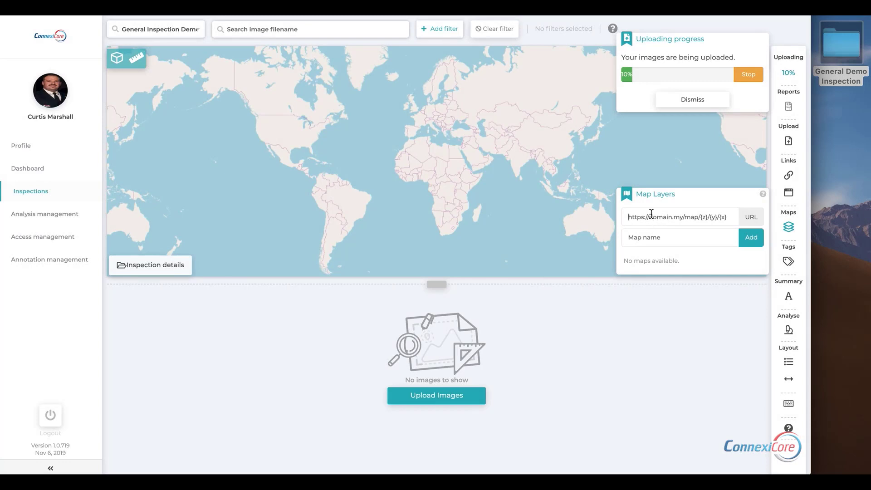
click(651, 213)
key(ctrl+v)
key(Tab)
text(G)
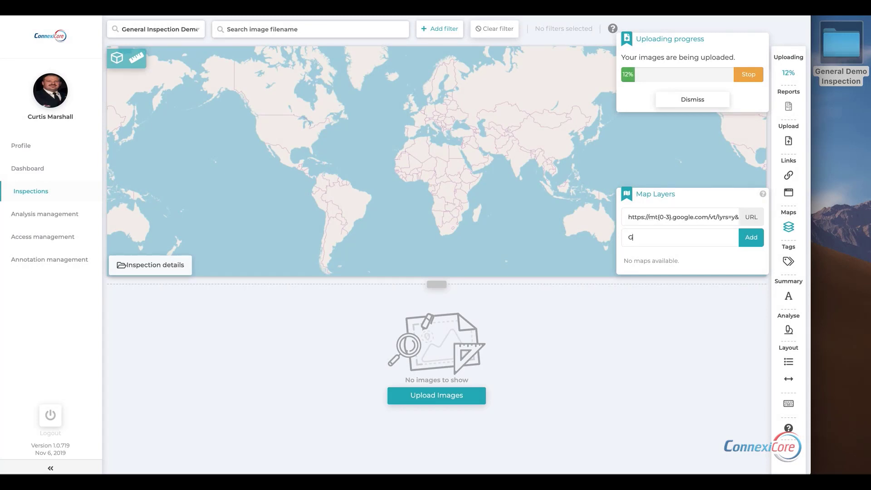
text(oogle)
click(746, 236)
Add the ArcGIS Imagery URL from the map guide as a second layer named 'ArcGIS'
click(762, 194)
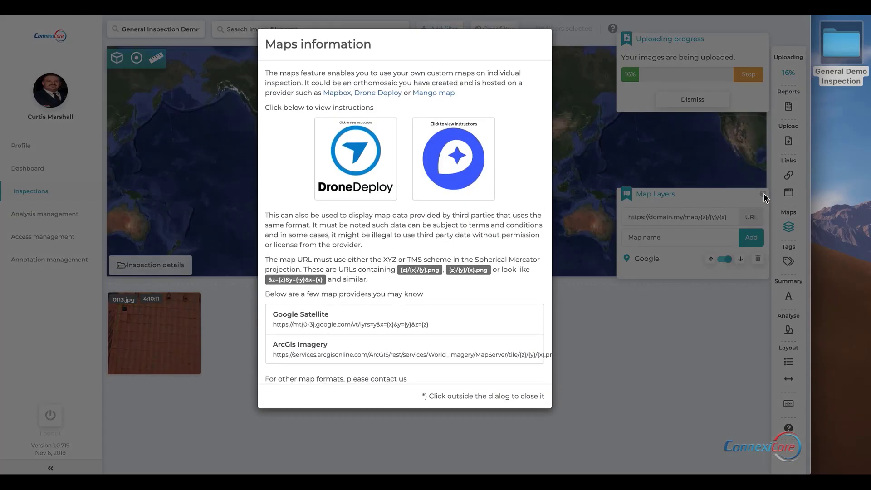
triple_click(324, 354)
key(ctrl+c)
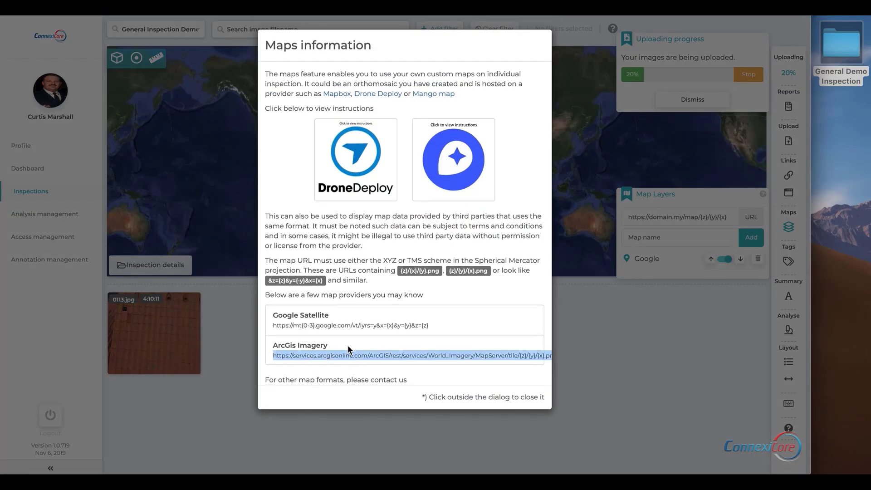
click(669, 216)
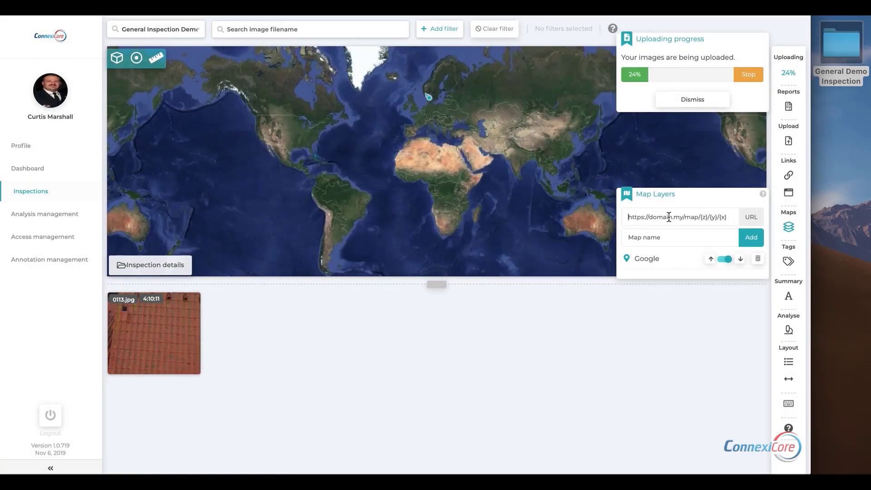
key(ctrl+v)
key(Tab)
text(ArcGIS)
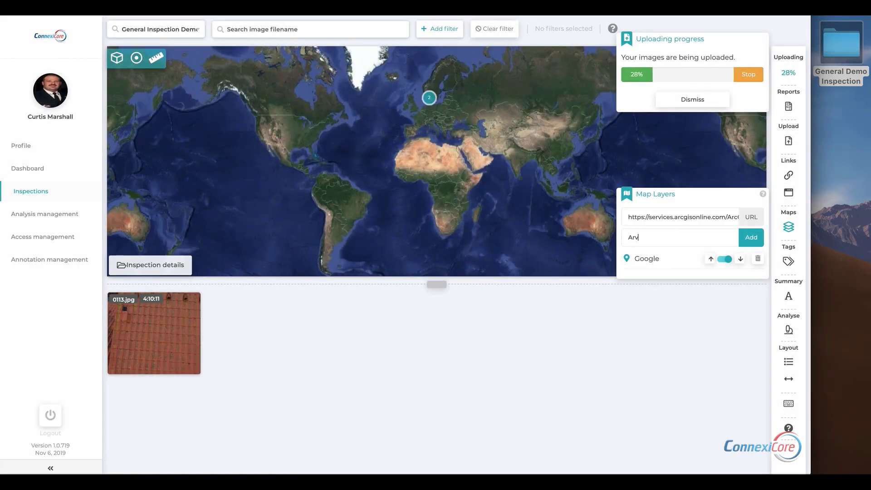
click(756, 241)
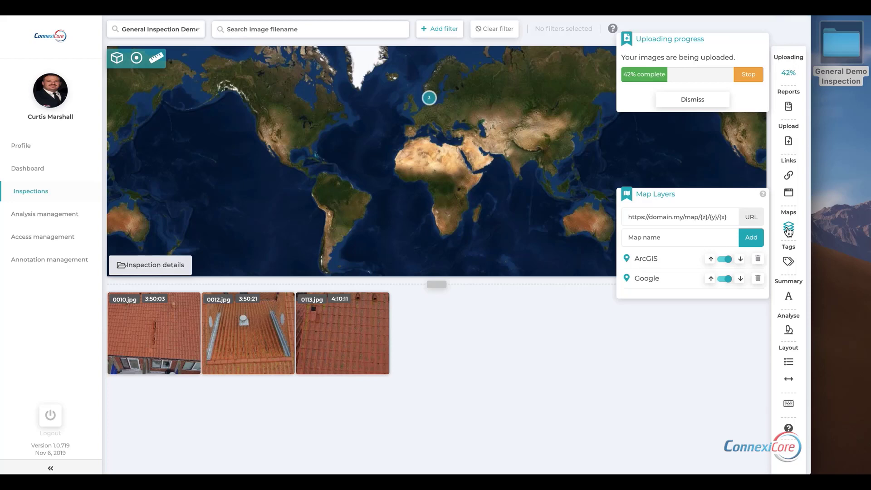
Reopen the map layer settings and map guide, review the URL format notes, then close the guide
click(788, 230)
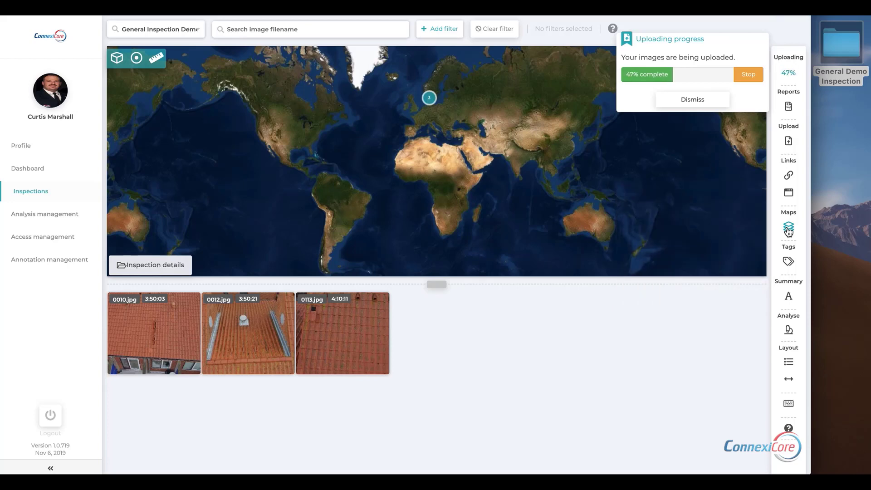
click(788, 231)
click(763, 194)
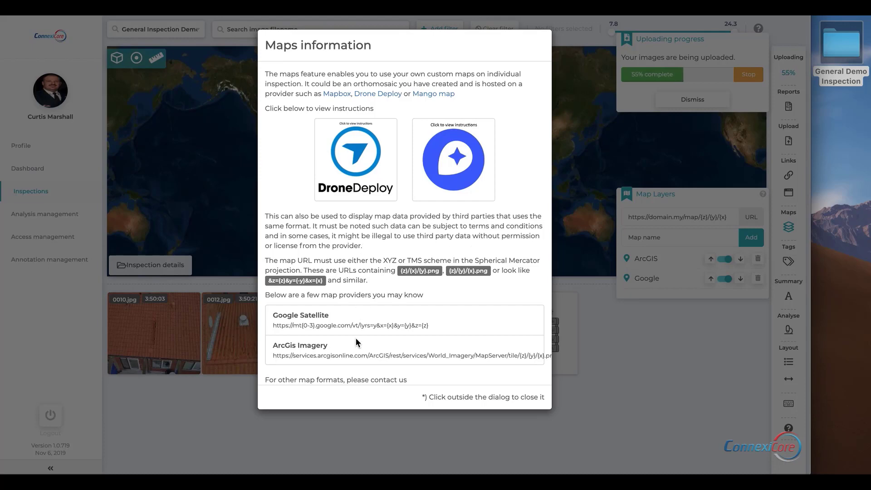
click(664, 218)
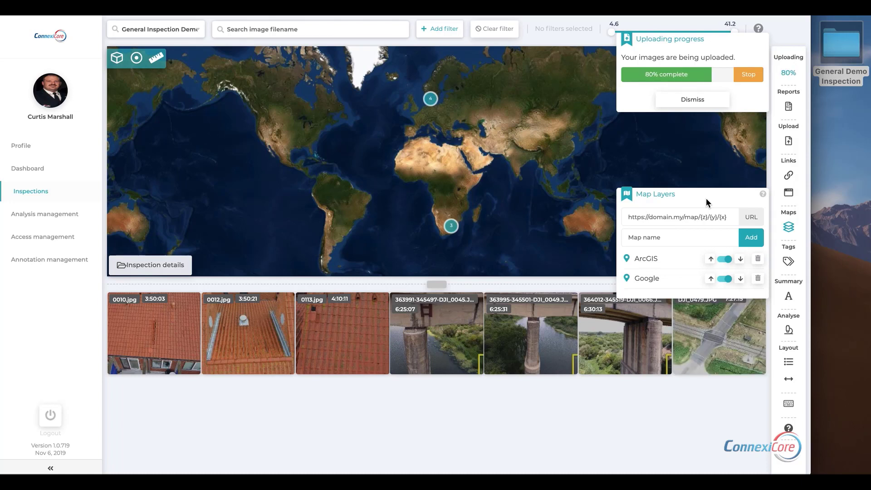
click(762, 195)
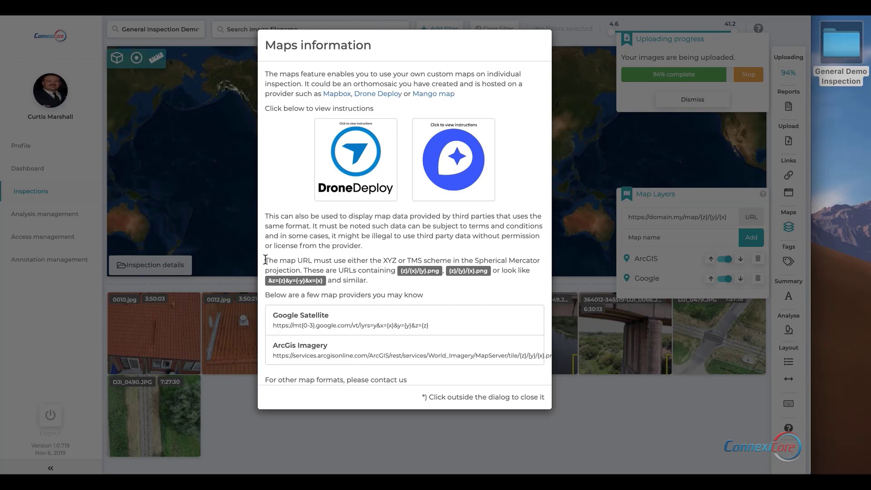
drag(265, 260, 375, 281)
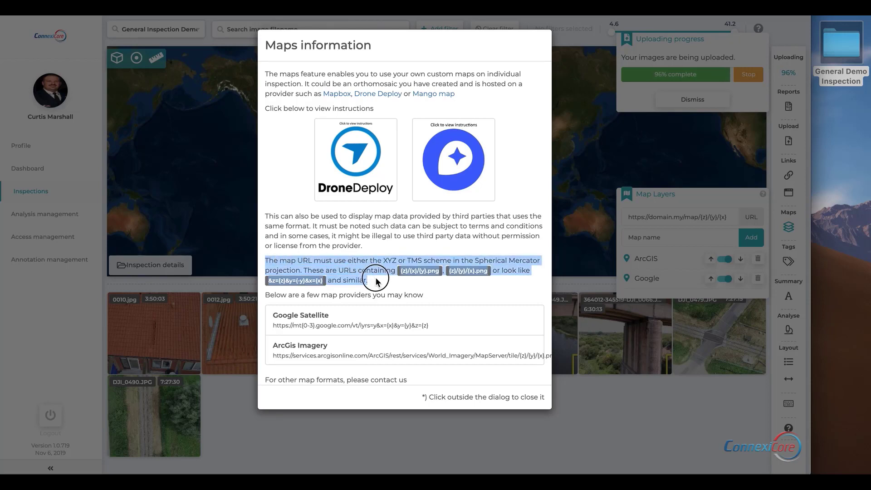
click(375, 279)
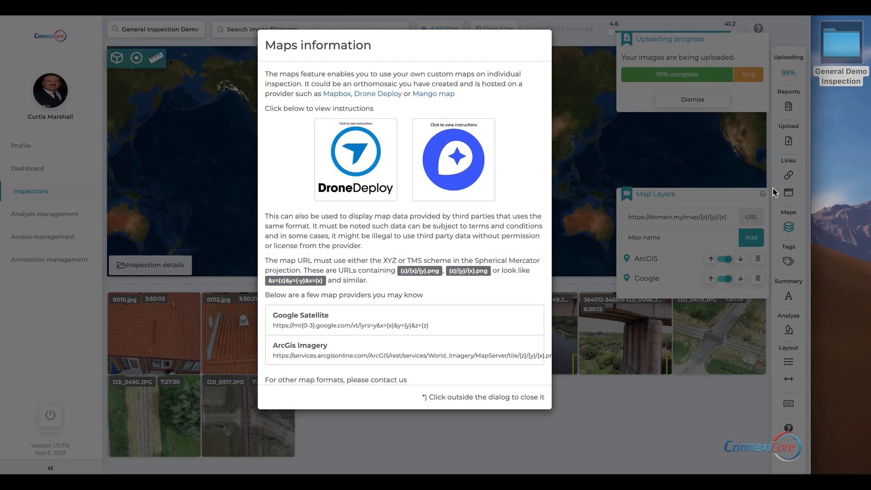
click(700, 194)
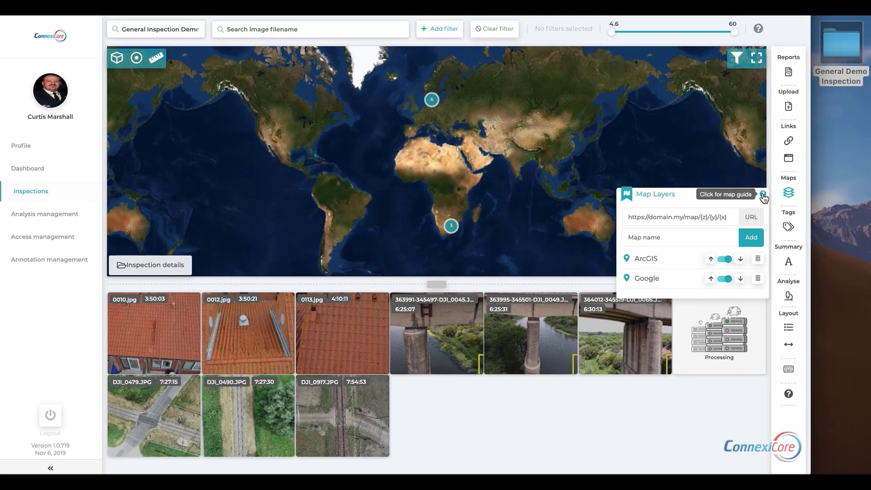
Toggle the Roof, Railway and Bridge Inspection tag filters on and off, leaving all images shown
click(788, 196)
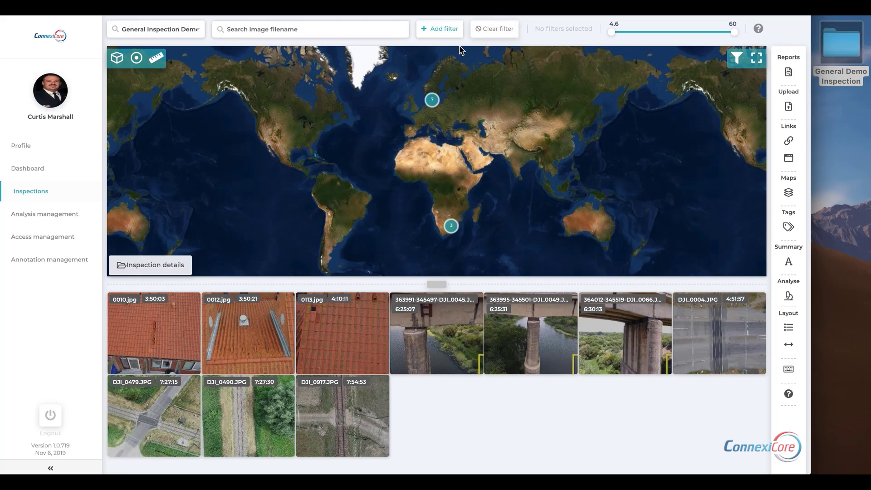
click(442, 30)
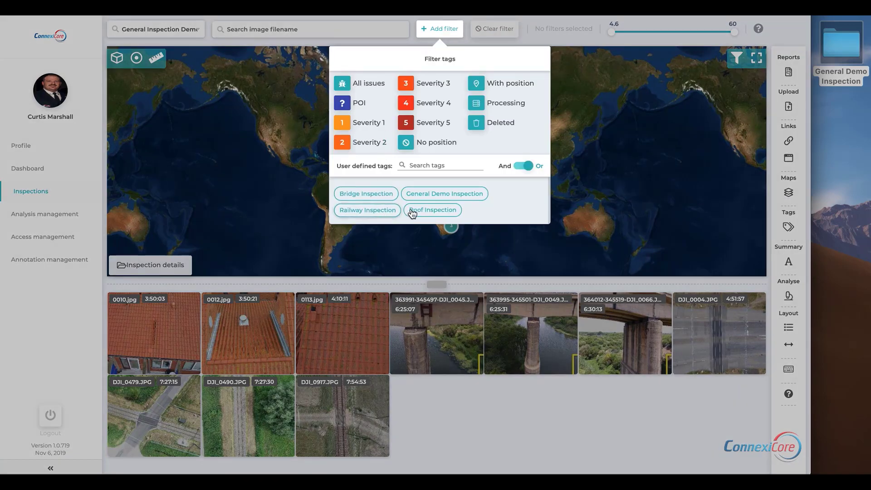
click(427, 211)
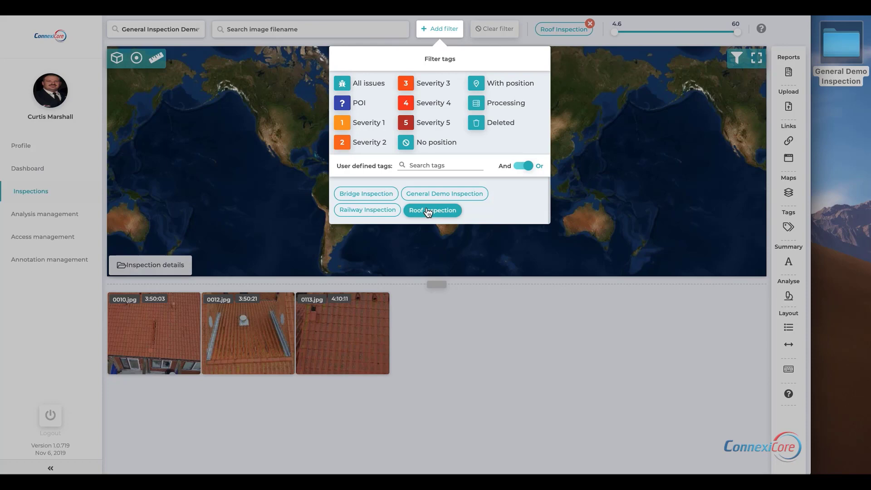
click(427, 210)
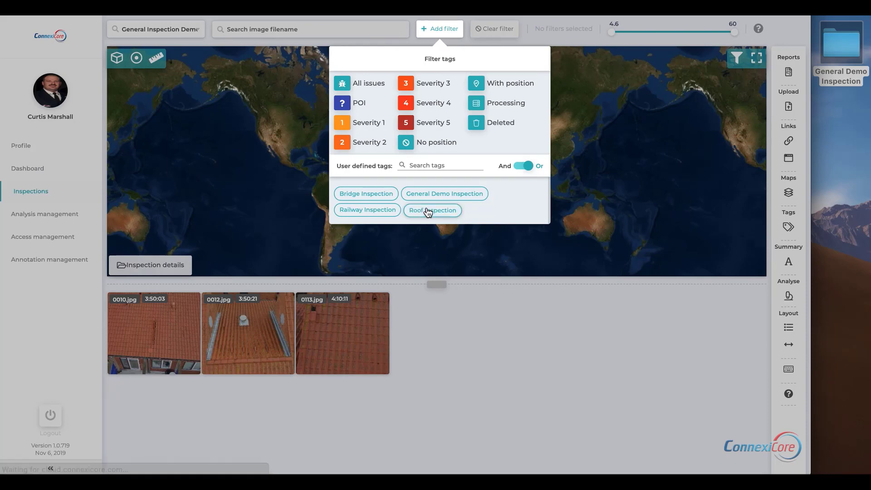
click(369, 211)
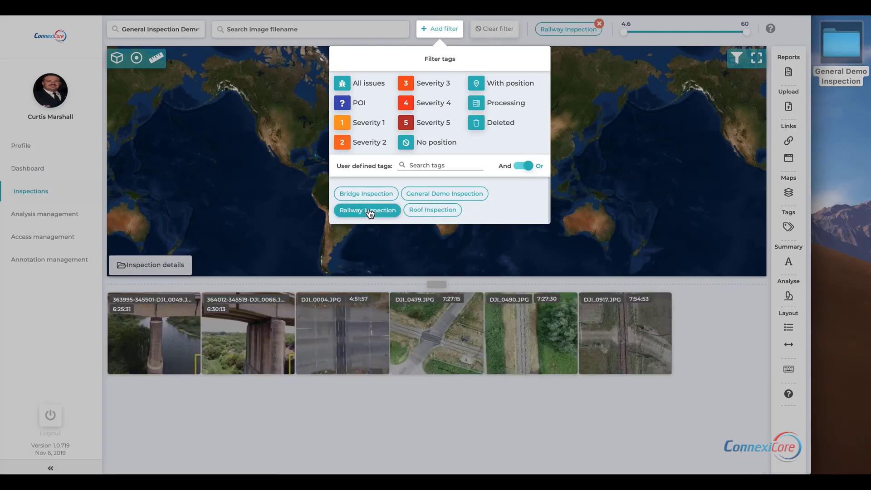
click(369, 210)
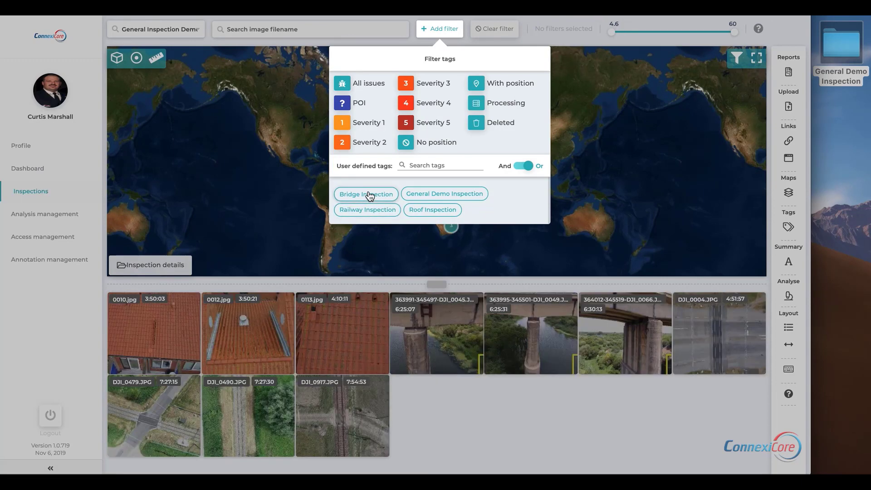
click(368, 194)
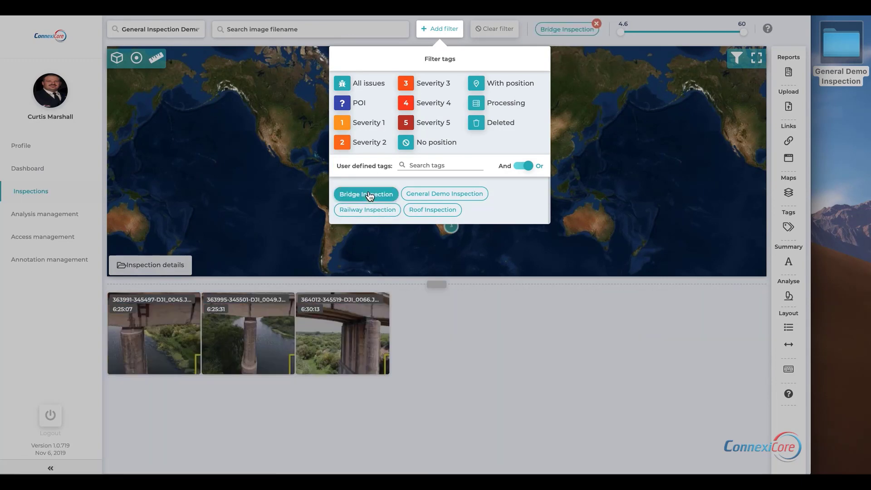
click(368, 194)
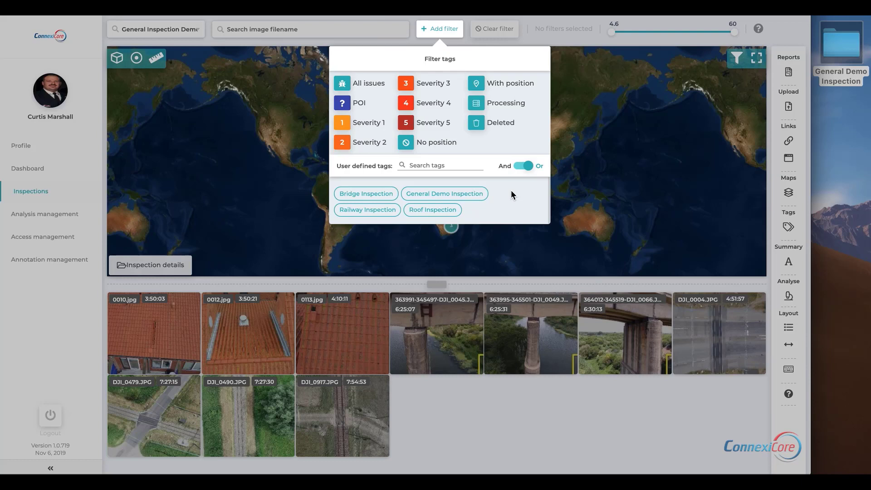
click(500, 282)
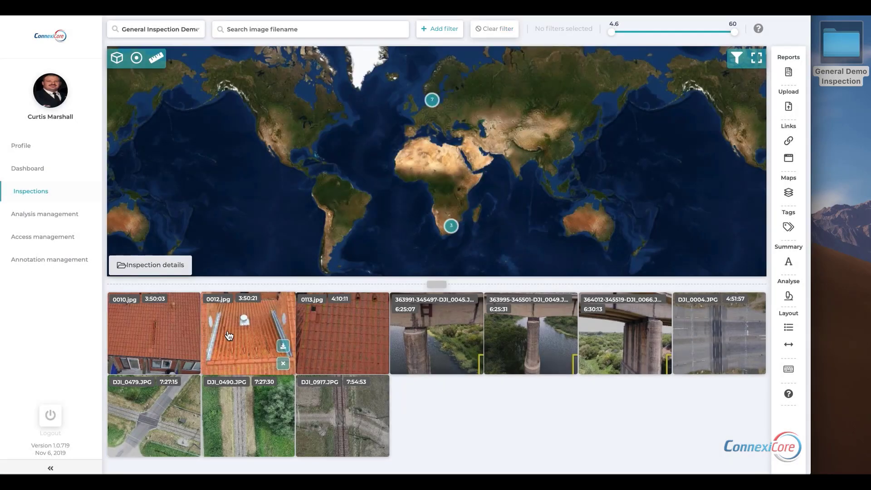
Open 0010.jpg and draw a rectangle annotation around the cracked roof tiles
click(132, 334)
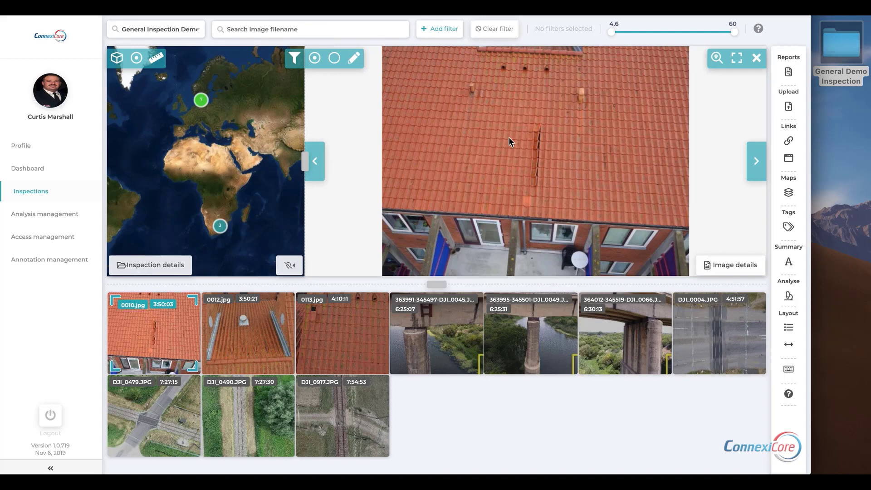
click(352, 64)
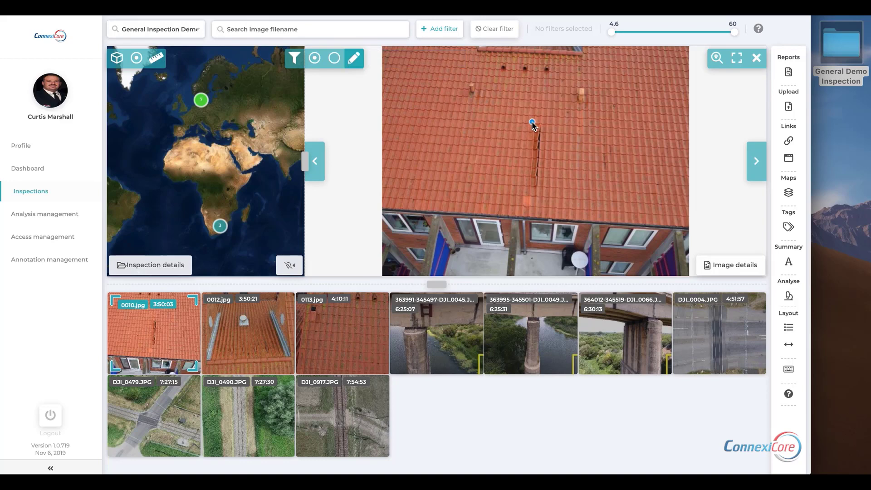
click(531, 125)
click(551, 191)
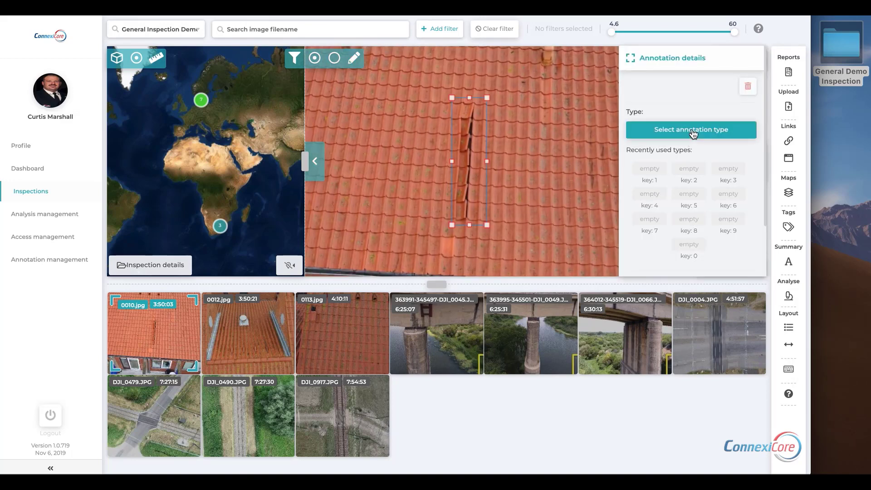
click(692, 131)
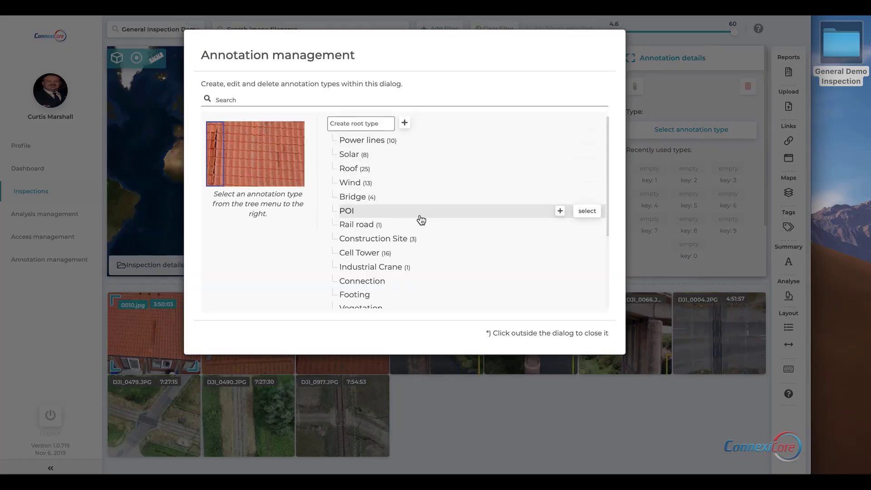
Expand the Roof category in the annotation type list to review its sub-types
scroll(421, 220, down, 3)
scroll(416, 301, down, 1)
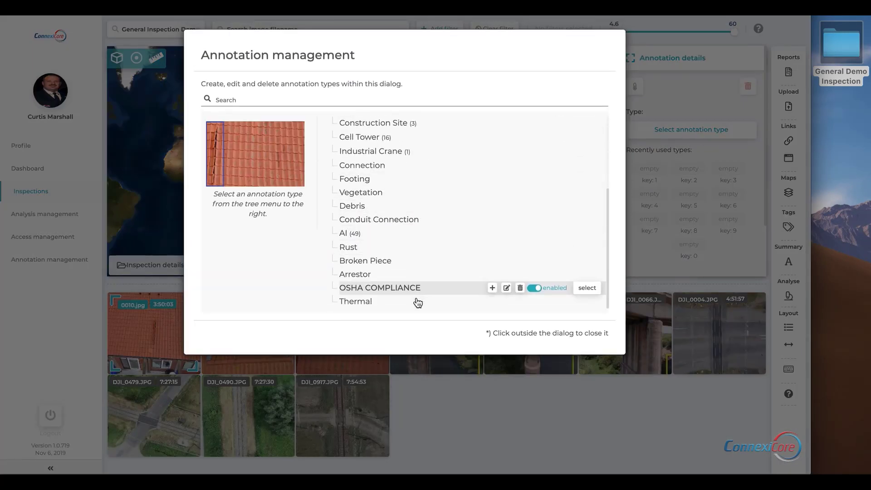
scroll(415, 302, up, 5)
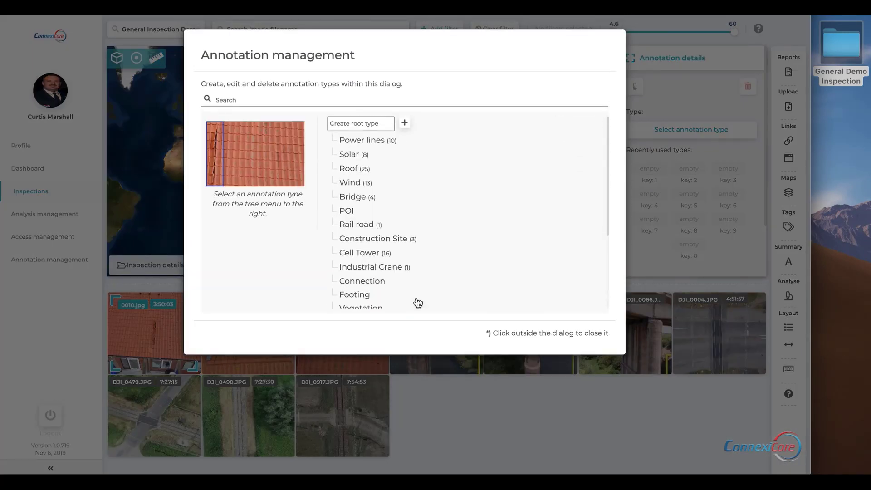
click(405, 174)
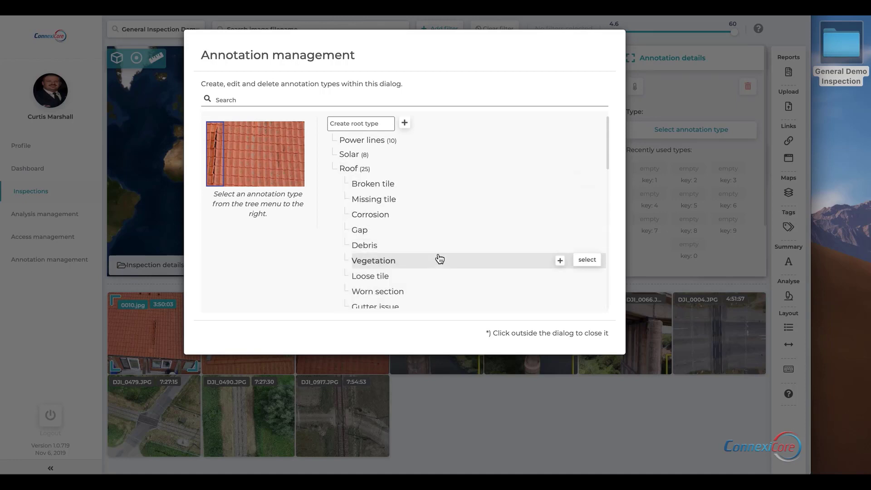
scroll(438, 257, down, 2)
scroll(438, 256, down, 2)
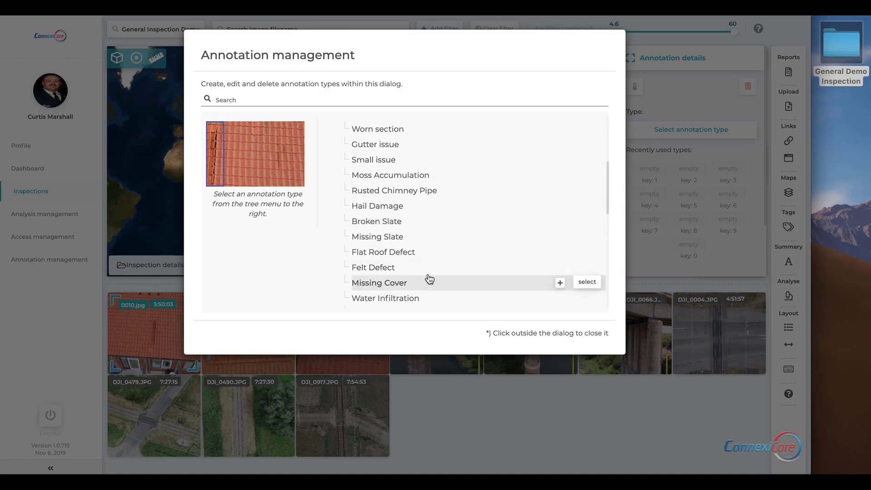
scroll(418, 171, up, 2)
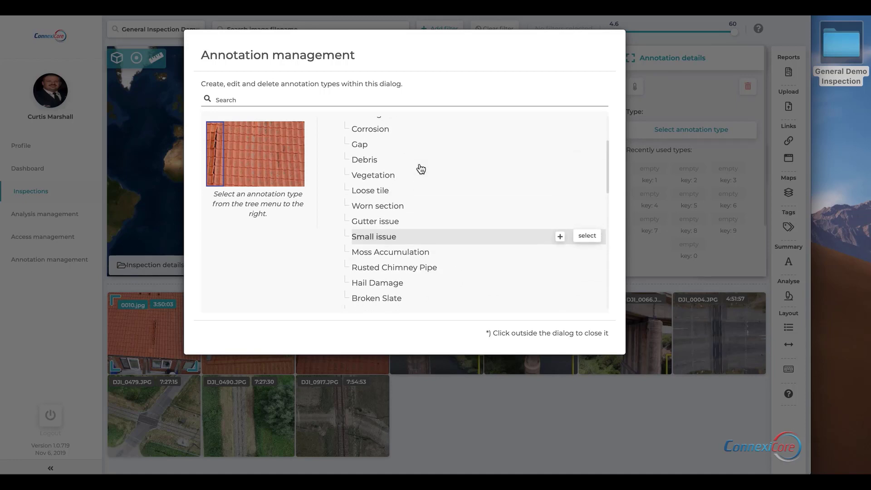
scroll(419, 149, up, 2)
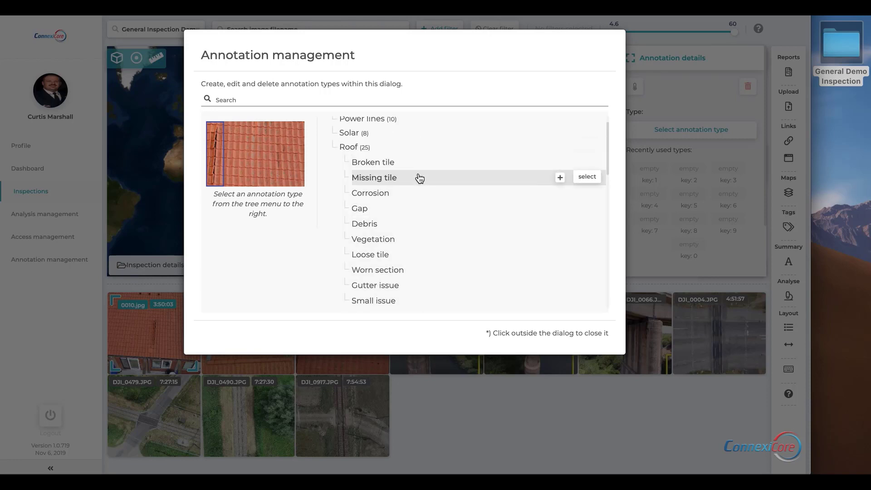
scroll(416, 208, down, 4)
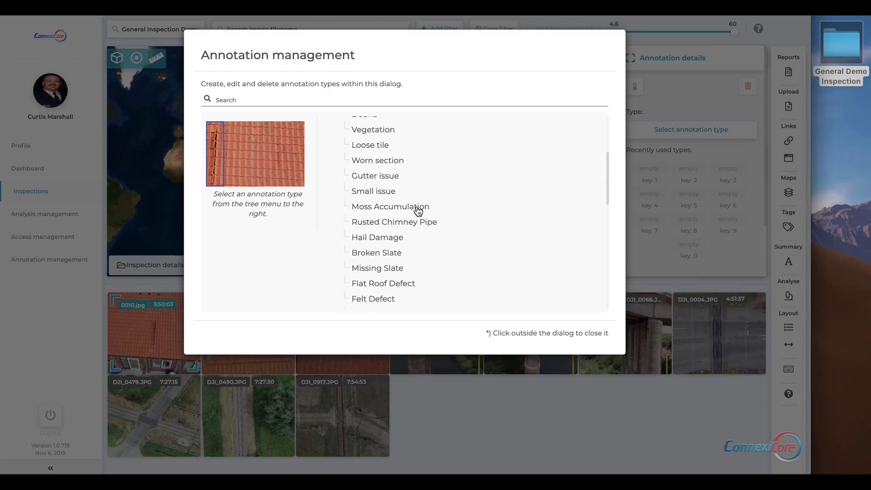
scroll(418, 211, up, 3)
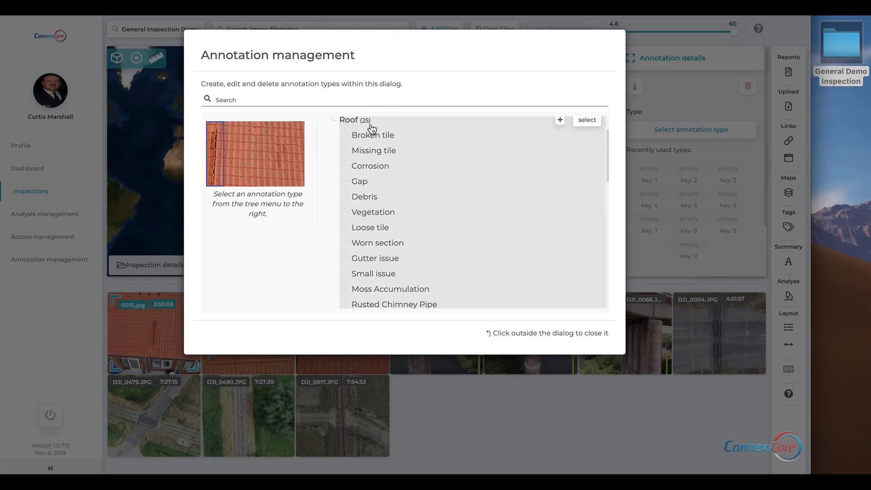
Create a 'Displaced Tile' Roof sub-type and assign it to the annotation
click(561, 124)
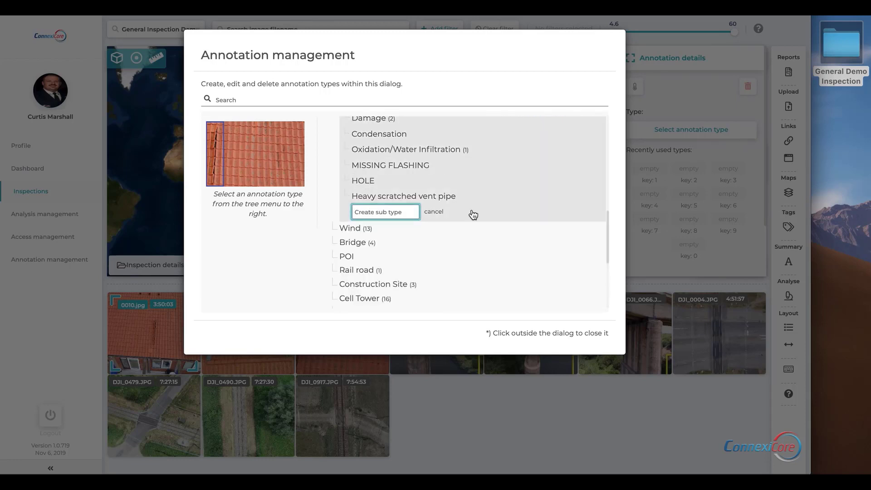
text(Displaced Tile)
key(Return)
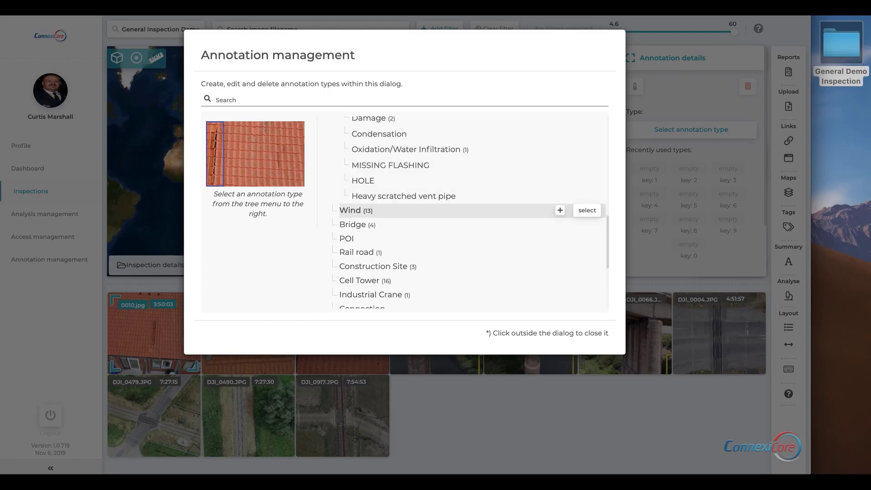
click(586, 210)
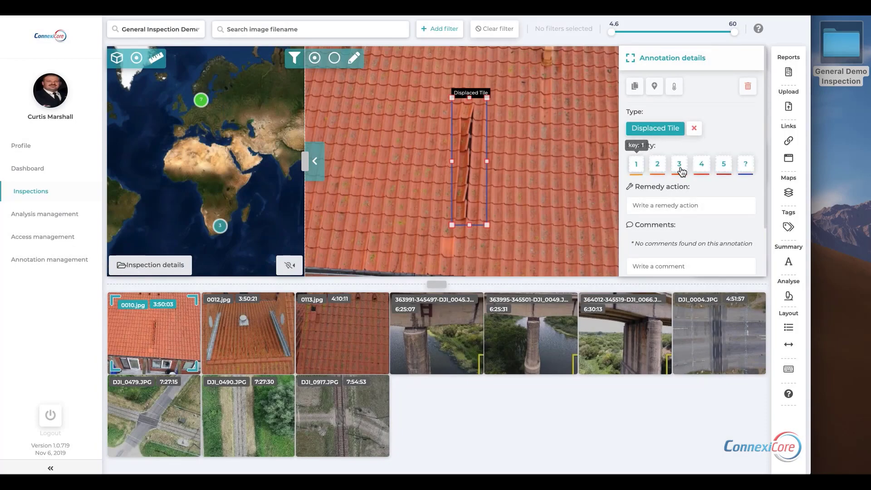
Set the annotation's severity to 4 and remedy action to 'Reattach or Replace'
click(701, 164)
scroll(479, 180, up, 5)
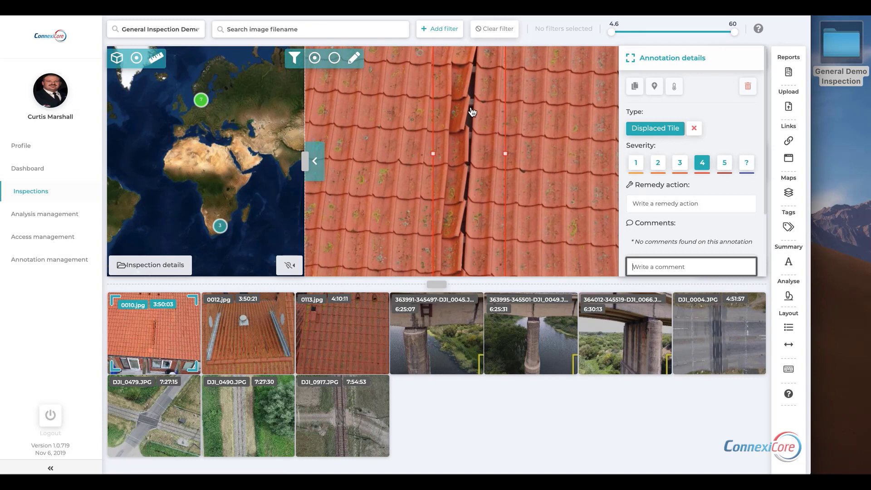
click(689, 210)
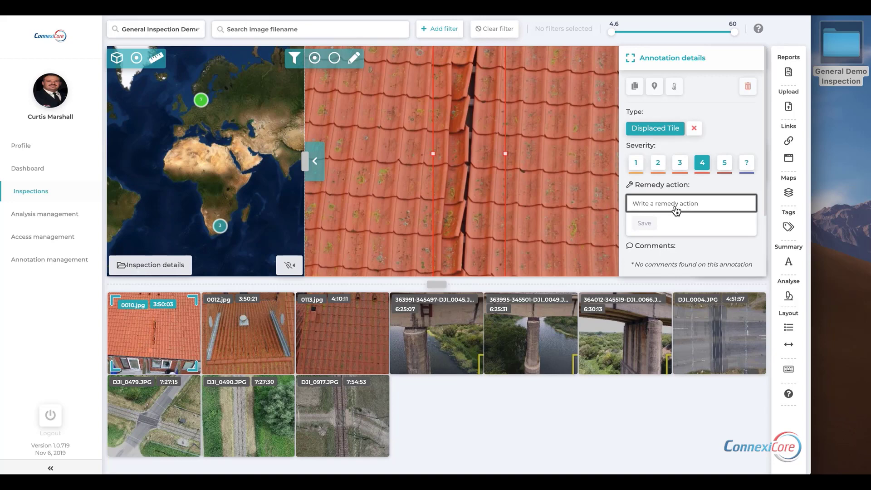
text(Reattach o)
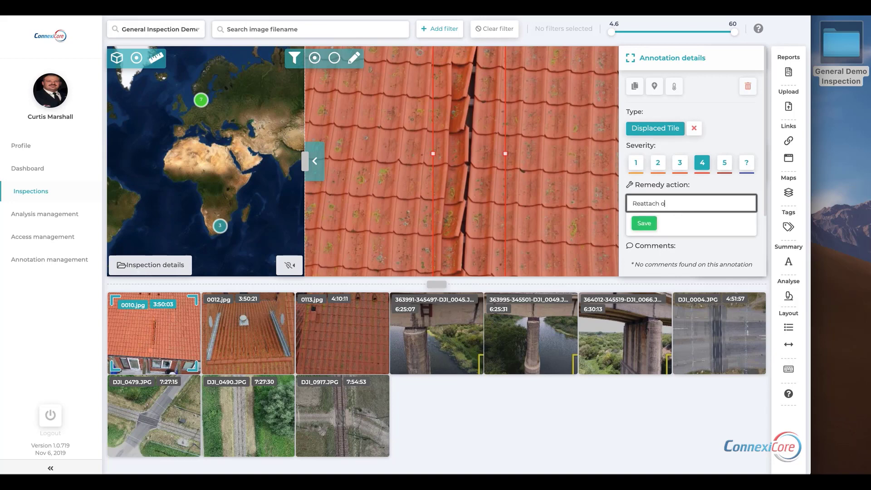
text(r Replace)
click(645, 223)
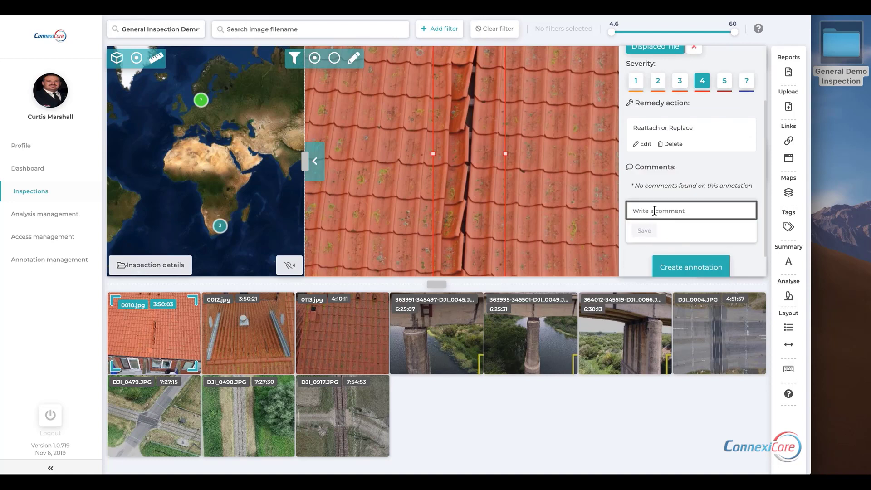
Add the comment 'Multiple Displaced Tiles' and save the annotation on 0010.jpg
text(Displace)
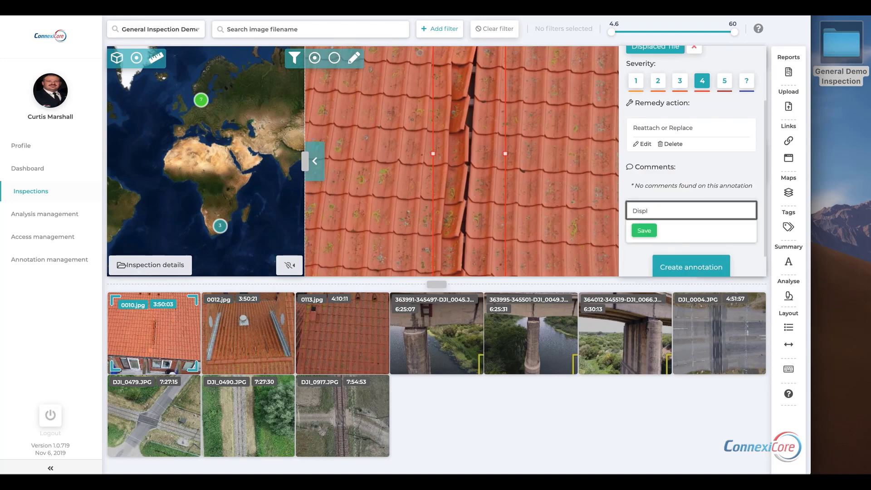
key(BackSpace)
key(BackSpace)
text(Multiple Dispaced)
key(BackSpace)
key(BackSpace)
key(BackSpace)
key(BackSpace)
text(lace)
click(643, 230)
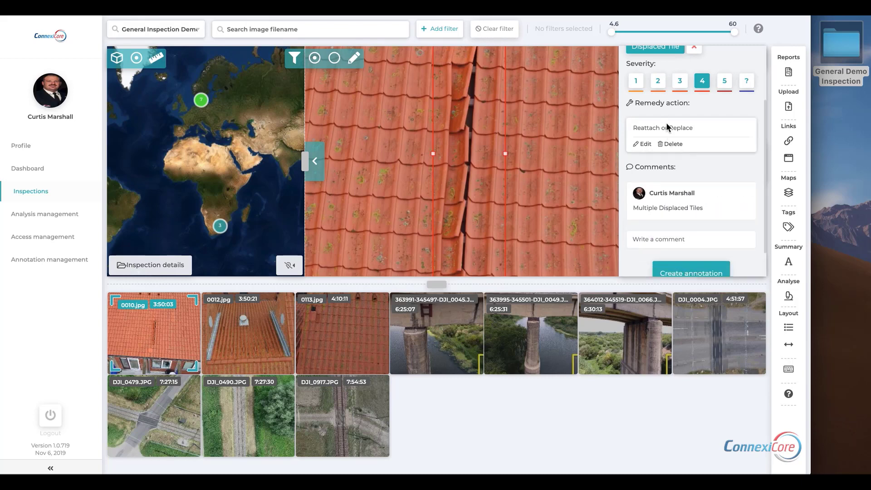
click(686, 271)
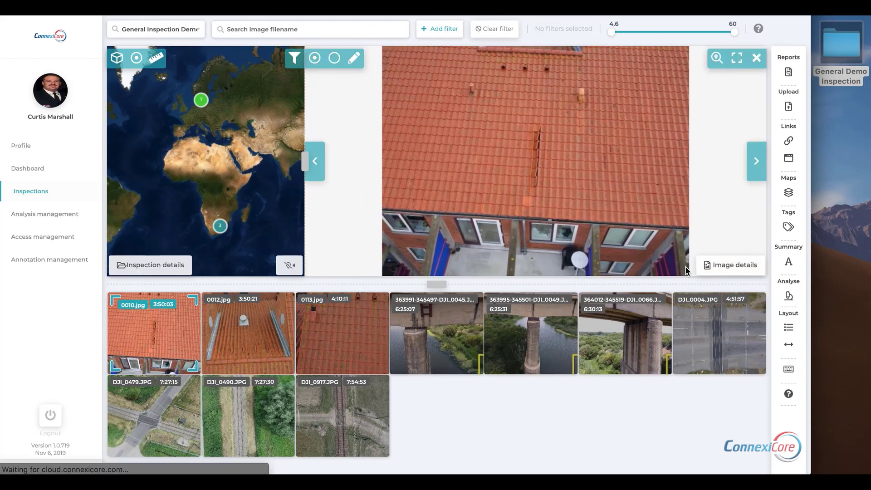
click(243, 349)
Copy the Displaced Tile annotation from 0010.jpg and paste it over the tile gap on 0113.jpg
click(333, 343)
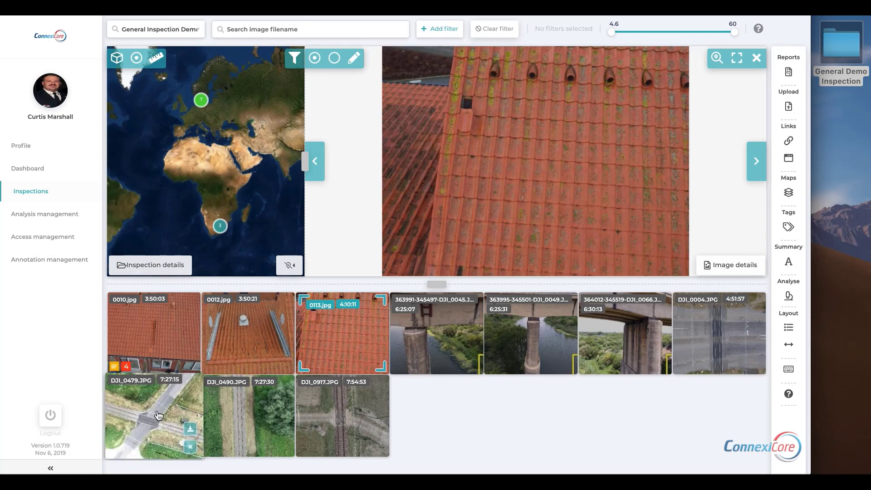
click(157, 341)
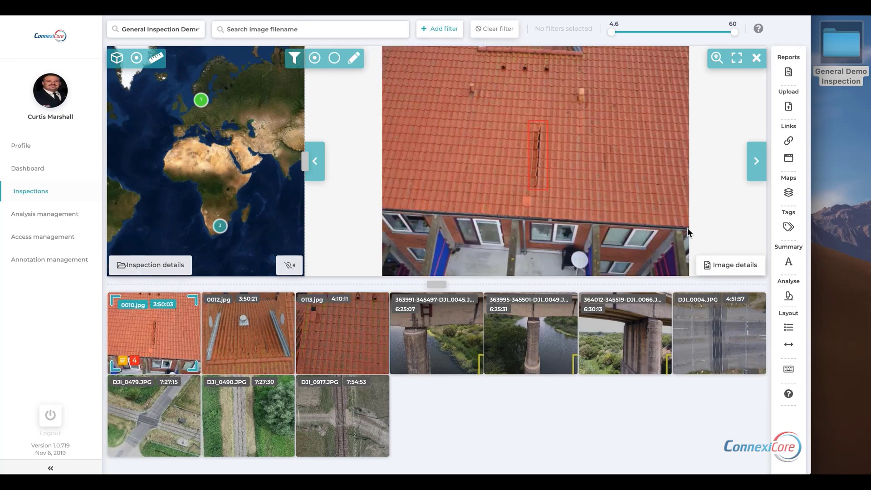
click(541, 162)
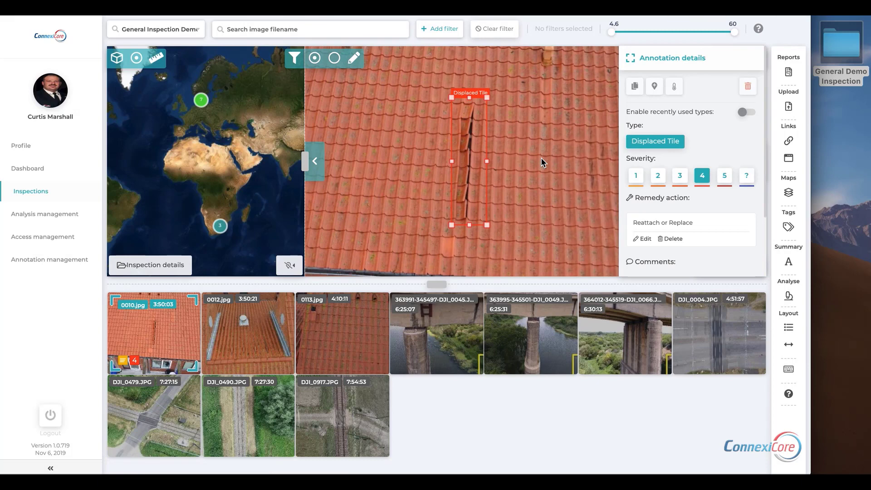
key(ctrl+c)
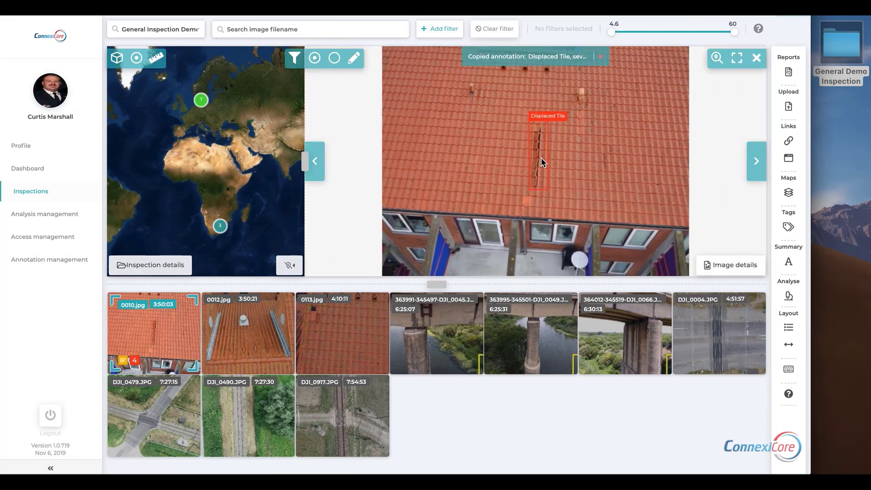
click(338, 333)
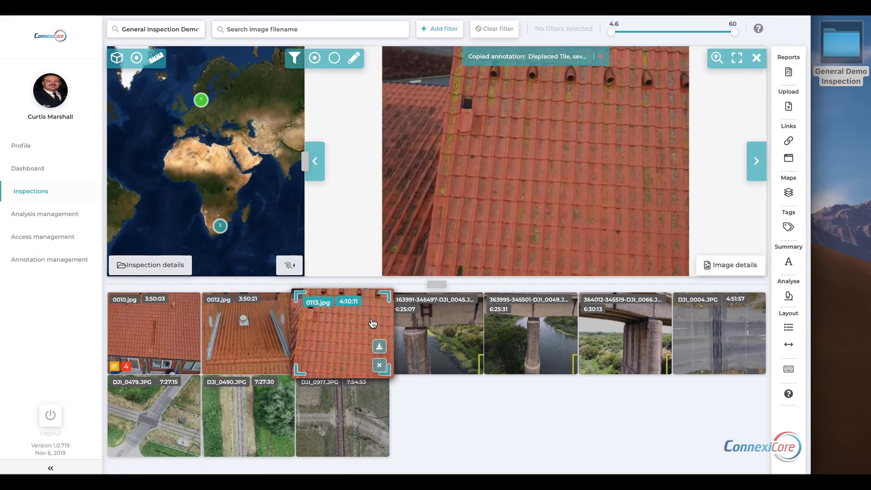
key(ctrl+v)
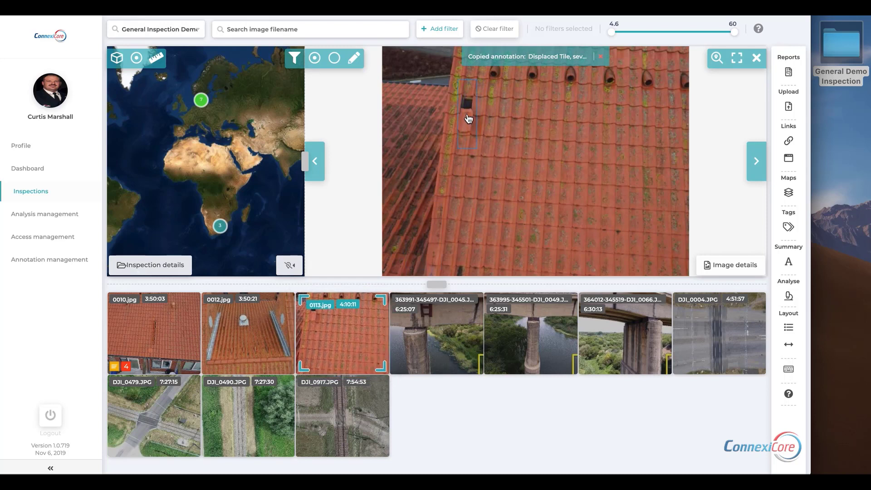
click(467, 115)
key(Escape)
Stretch the pasted box on 0113.jpg over the dislodged tile and raise its severity to 5
click(463, 115)
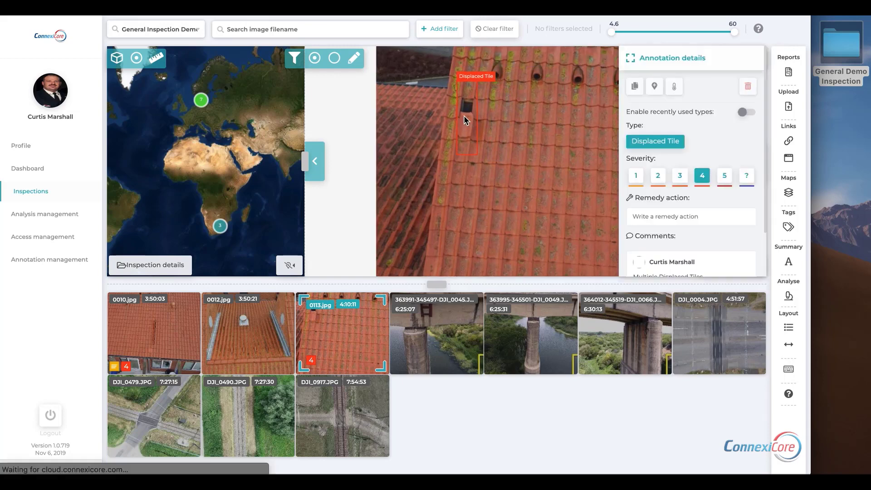
scroll(664, 229, down, 1)
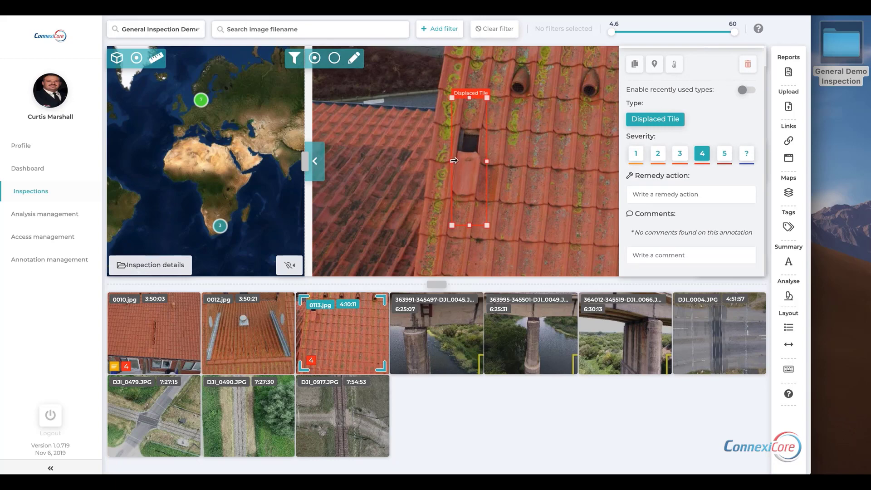
mouse_move(452, 162)
mouse_down()
mouse_move(443, 160)
mouse_move(459, 162)
mouse_up()
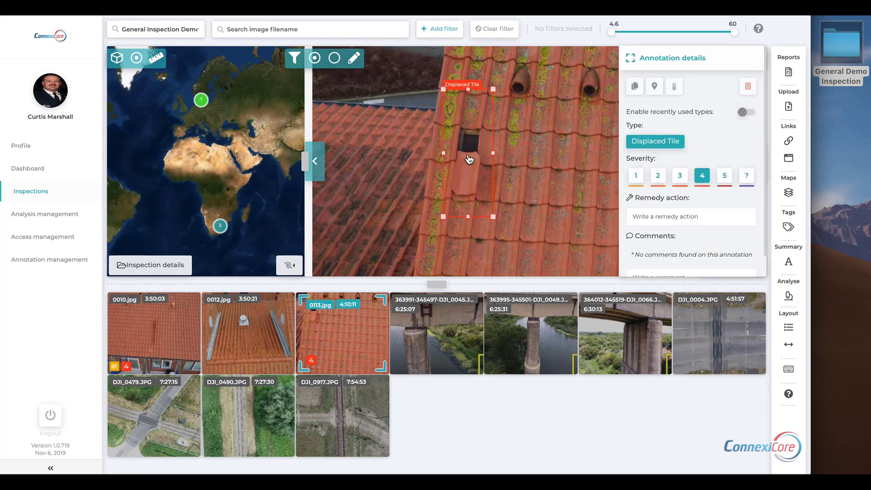
click(724, 176)
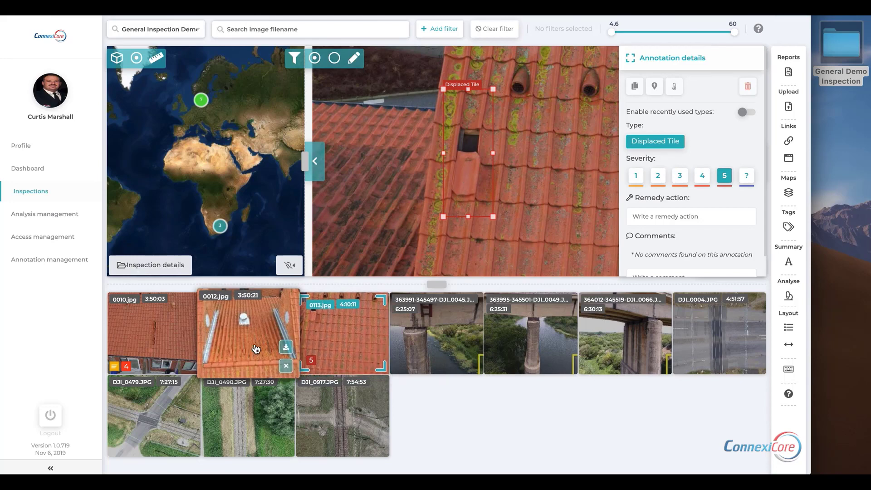
click(244, 315)
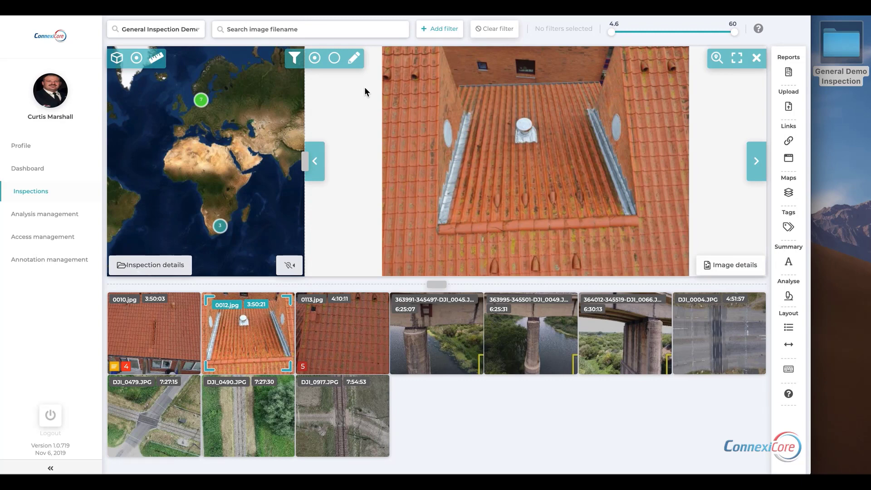
Draw a box around the cracked ridge tile on 0012.jpg and type it Roof > Broken tile
click(354, 58)
click(489, 220)
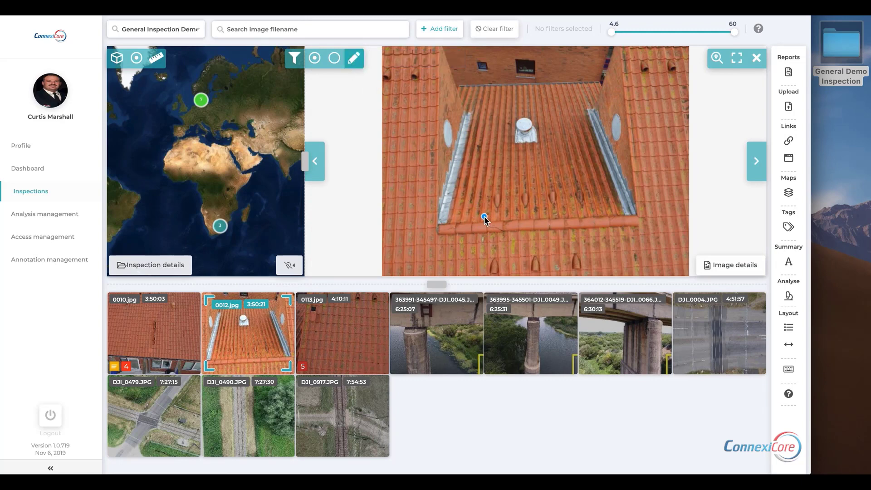
click(506, 238)
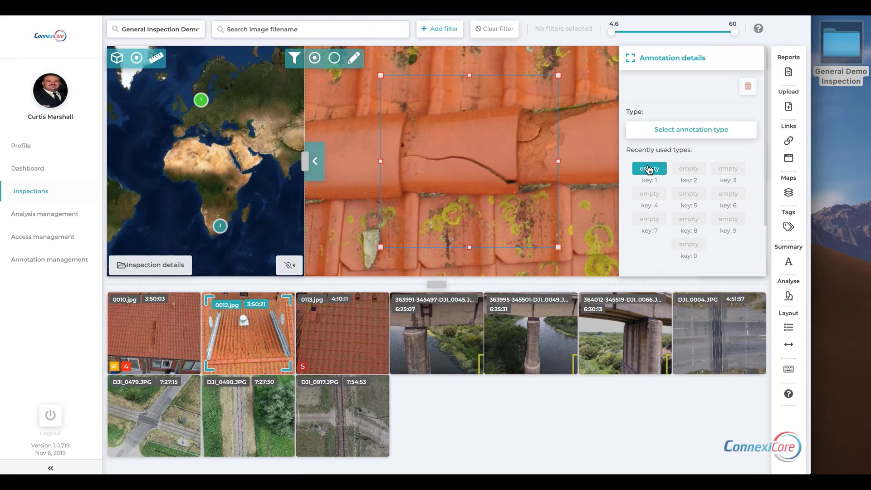
click(648, 169)
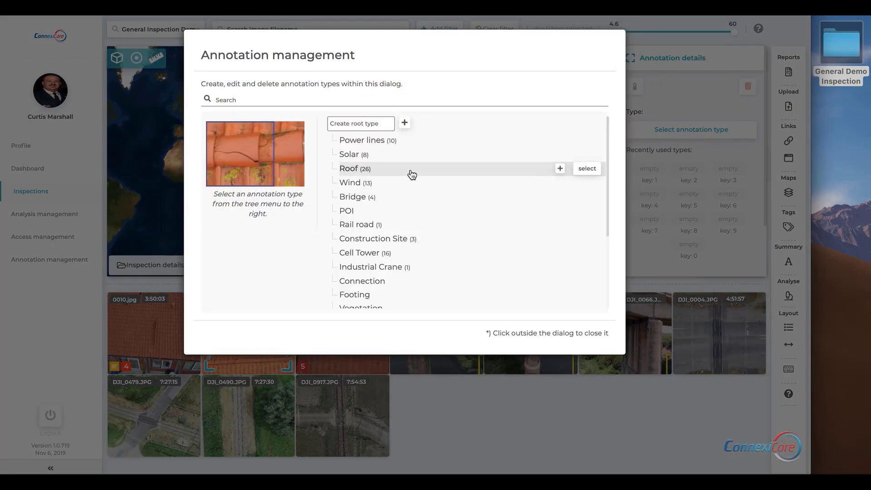
click(411, 175)
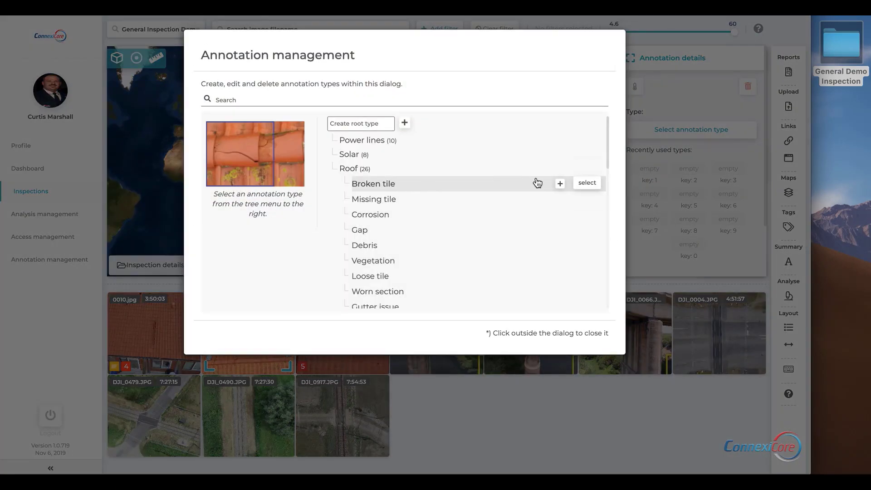
click(590, 183)
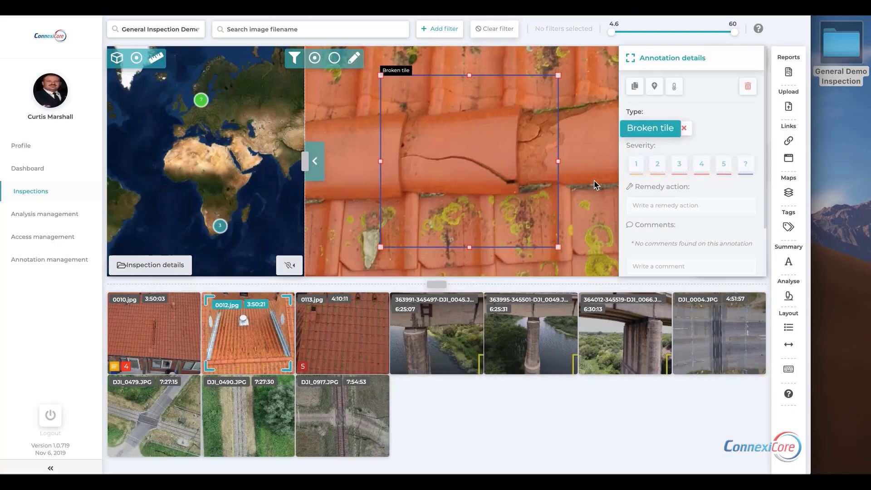
Give it severity 3, remedy 'Replace' and comment 'Broken Tile', then create the annotation
click(685, 167)
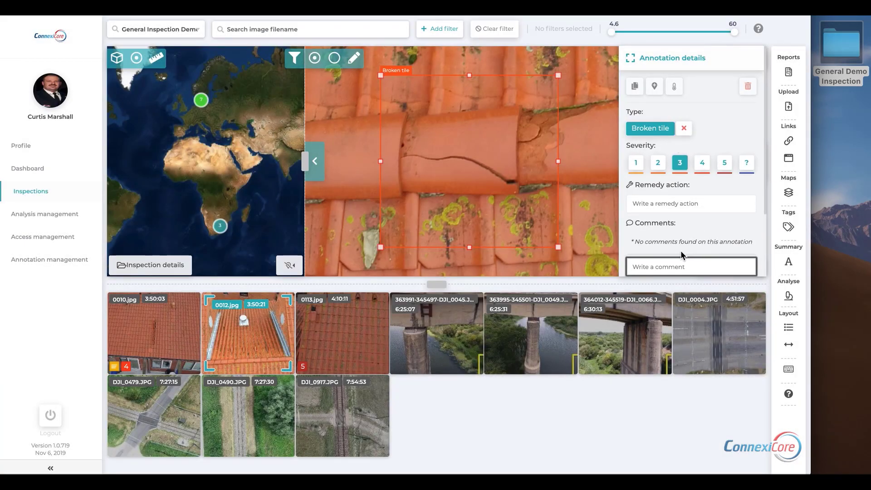
text(Broken Tile)
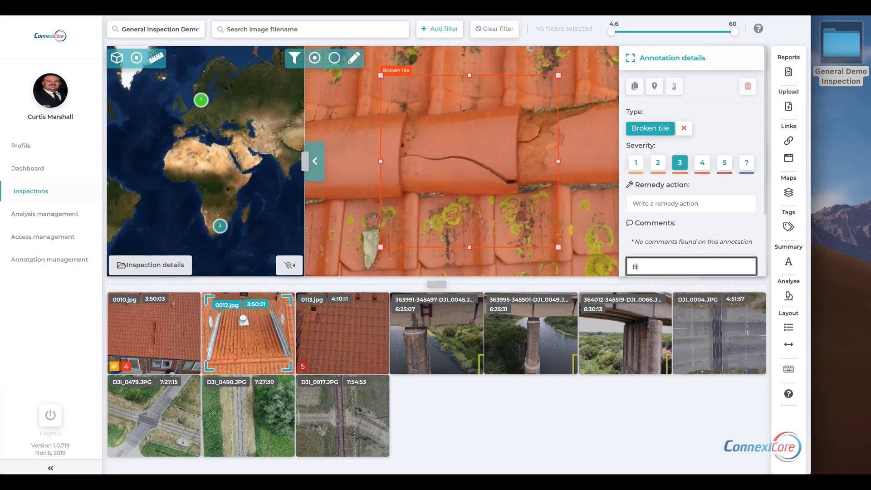
click(680, 207)
text(Replace)
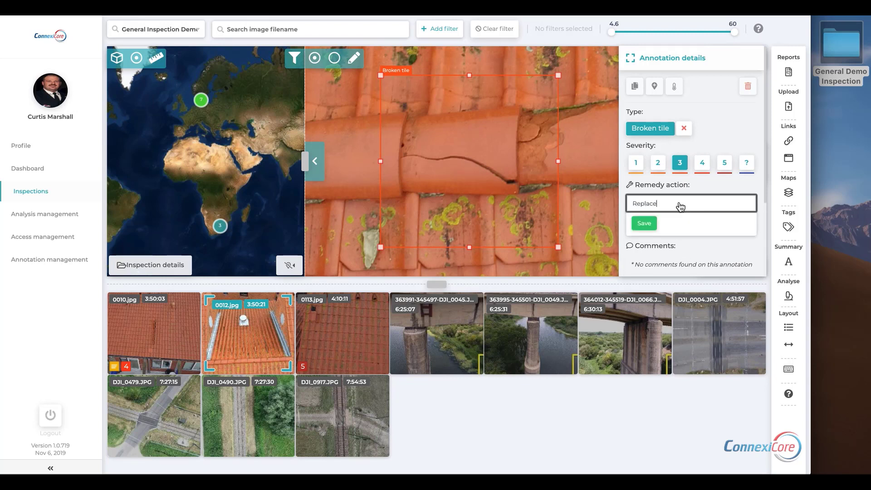
click(643, 225)
click(648, 205)
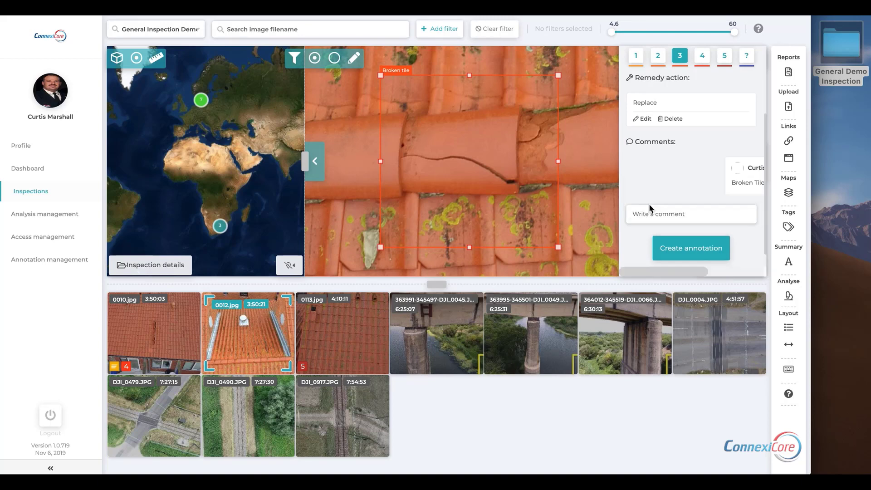
click(675, 248)
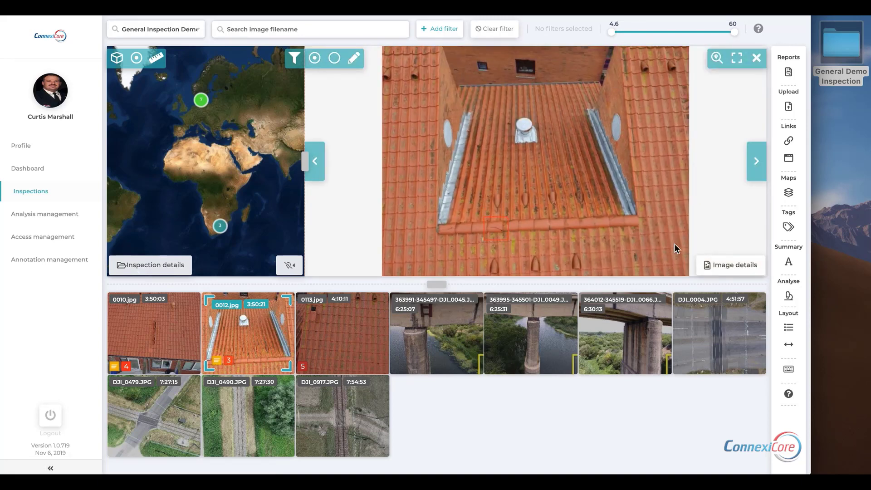
Copy the Broken tile annotation onto the cracked tile beside the flashing on 0012.jpg
click(496, 225)
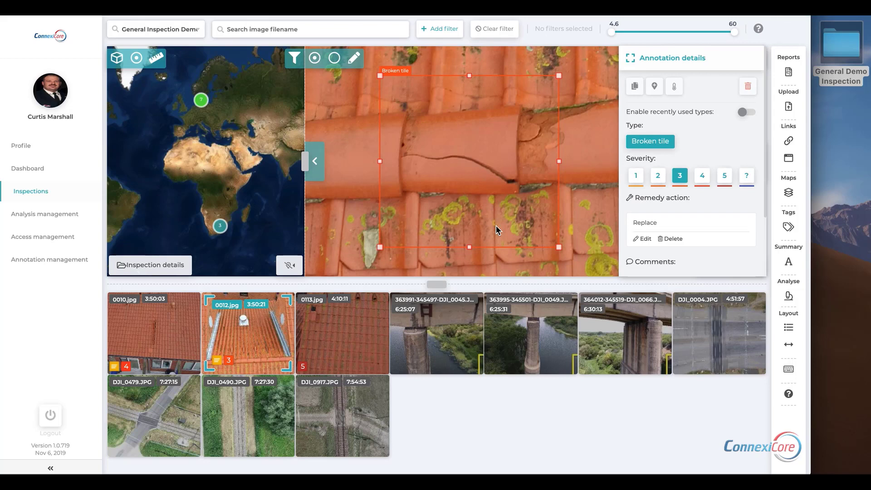
key(ctrl+c)
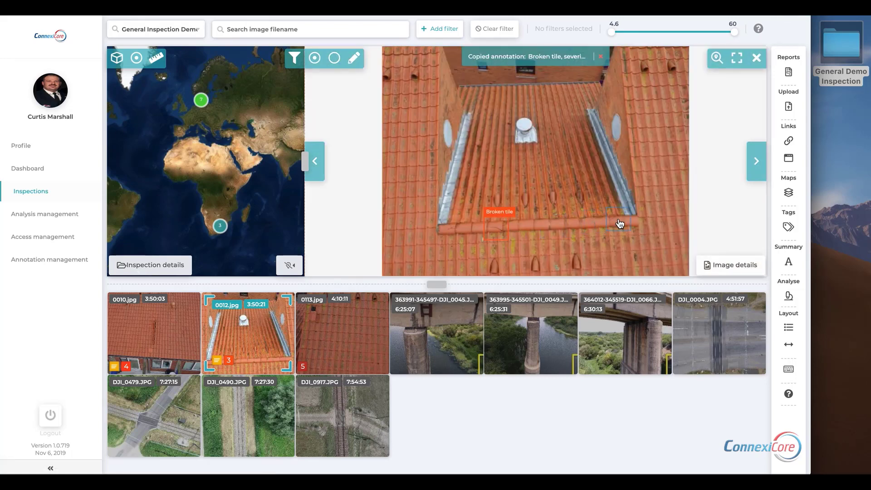
scroll(619, 223, up, 5)
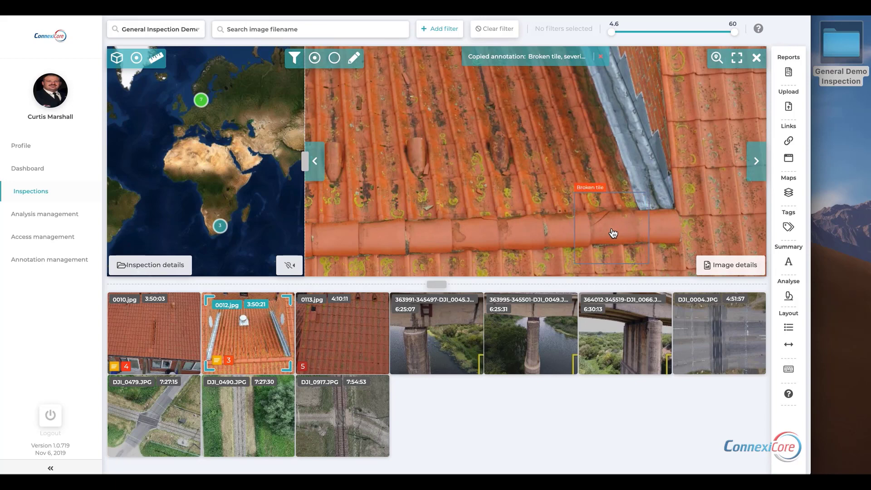
drag(479, 230, 683, 221)
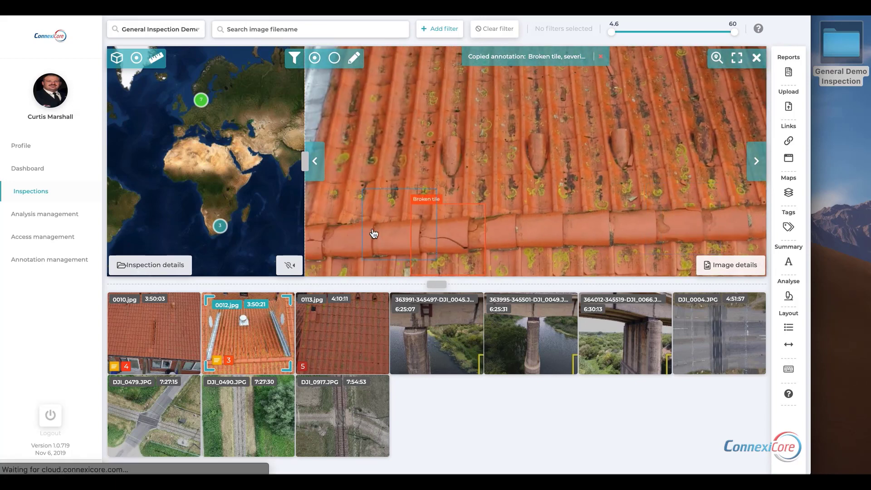
drag(360, 230, 539, 207)
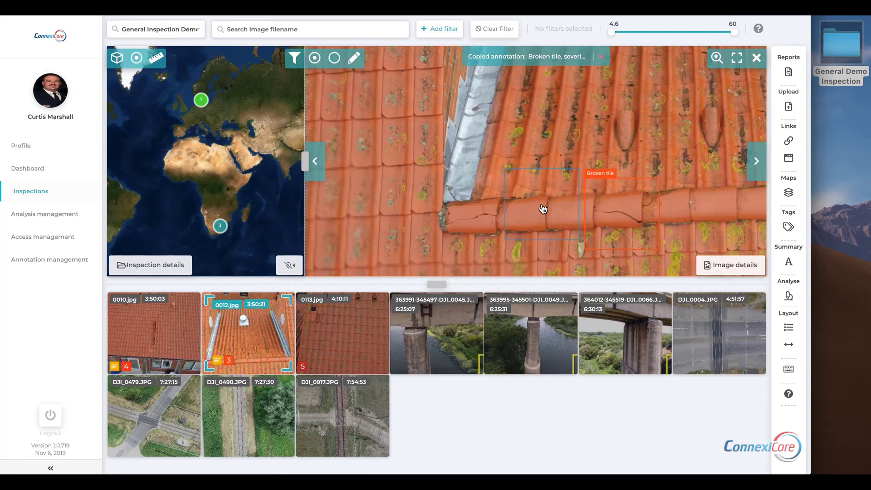
click(463, 222)
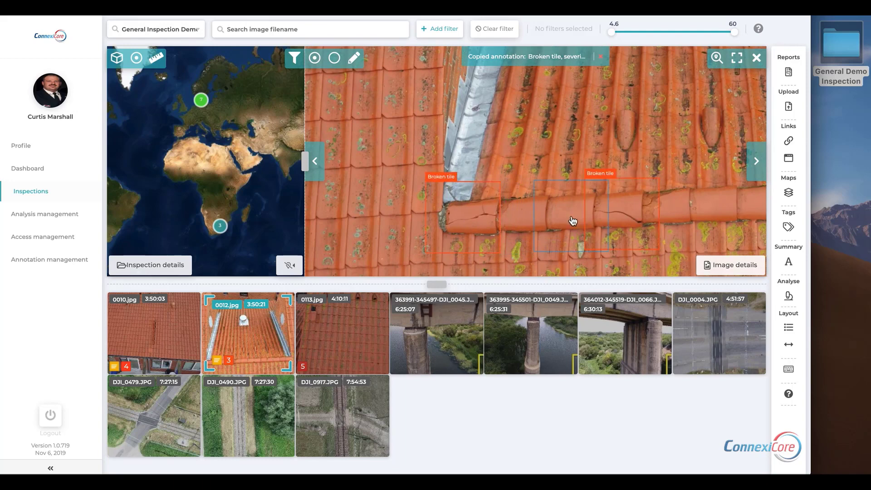
key(Escape)
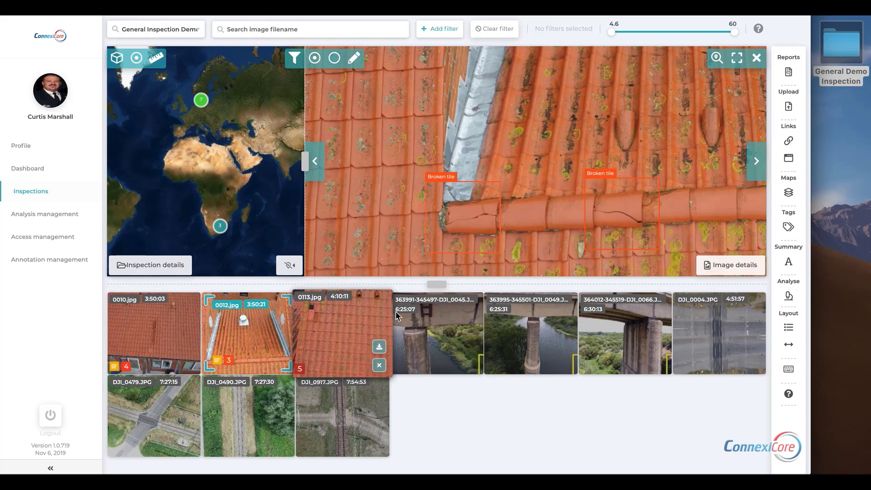
Open the first bridge pier image and box the cracked section of the beam
click(433, 325)
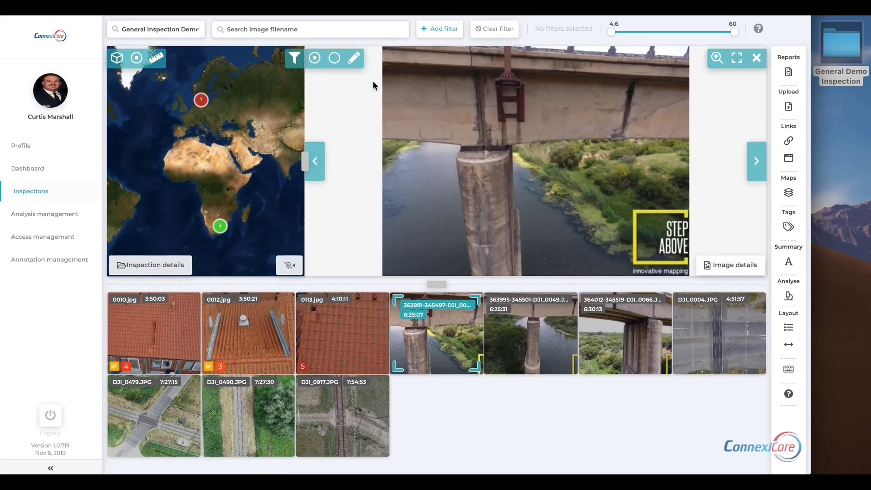
click(463, 119)
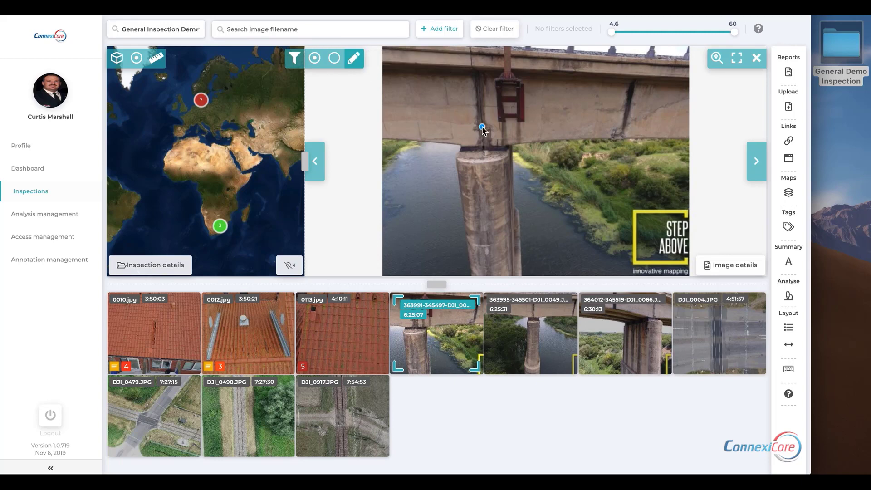
scroll(482, 129, up, 5)
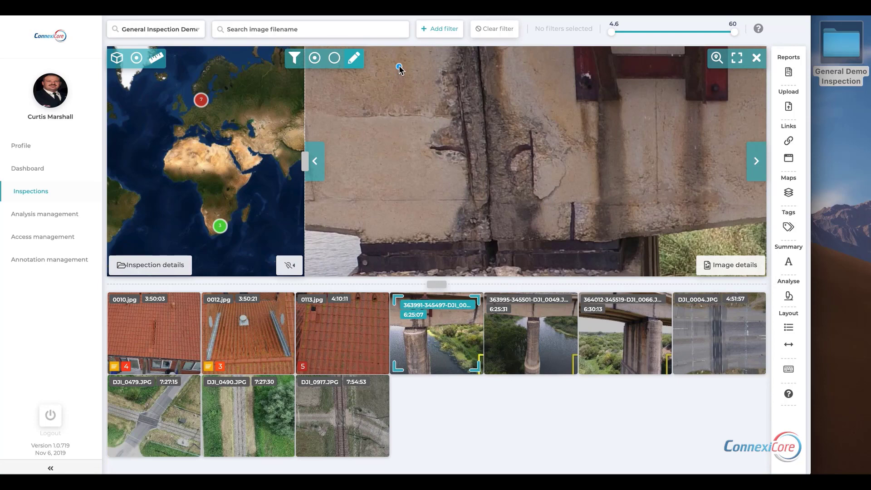
drag(399, 66, 604, 270)
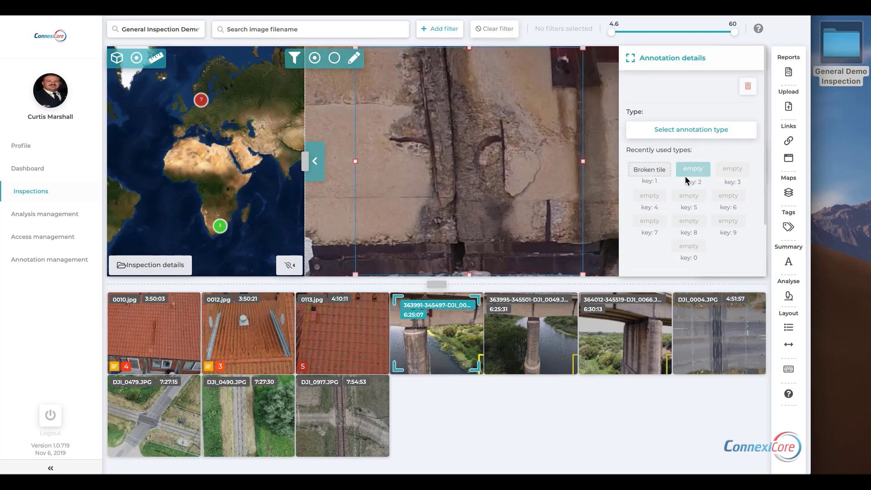
Label the box as Bridge > Rebar with severity 3 and save the annotation
click(693, 173)
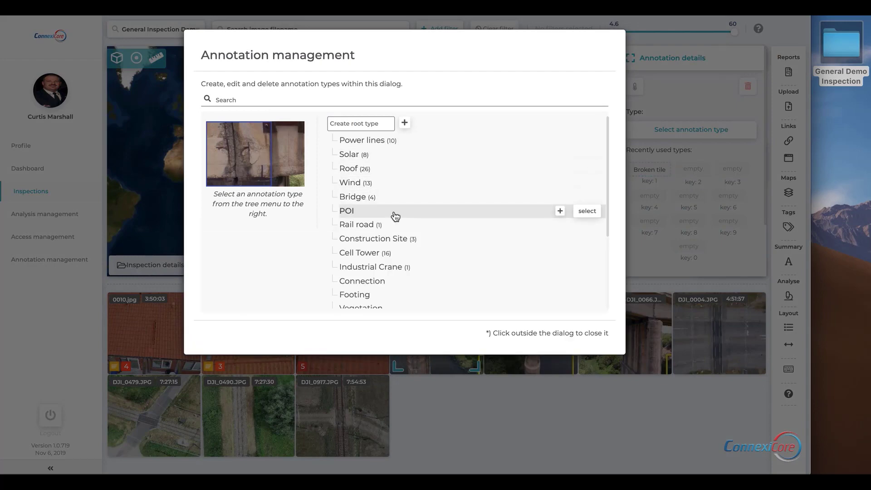
scroll(395, 217, down, 1)
click(404, 167)
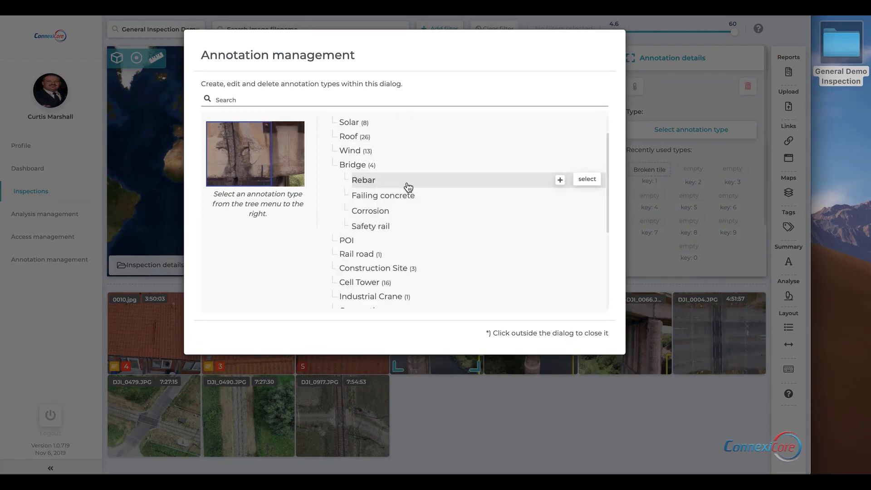
click(587, 179)
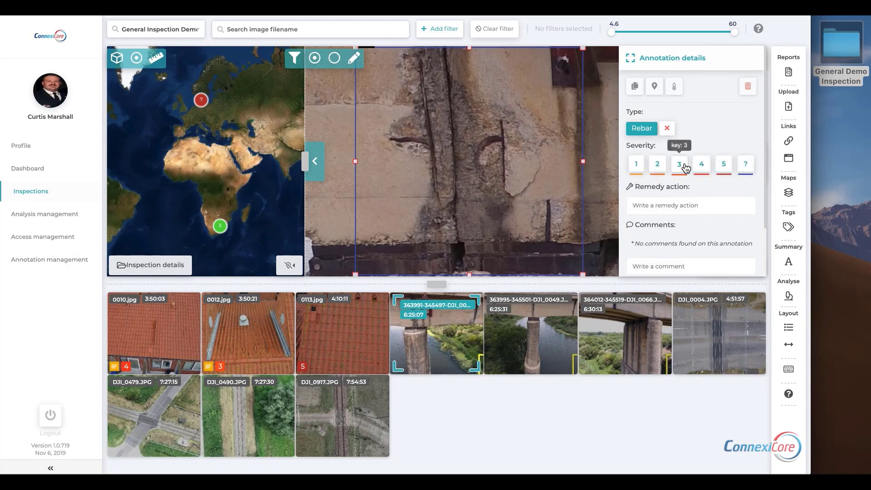
click(679, 164)
scroll(692, 253, down, 3)
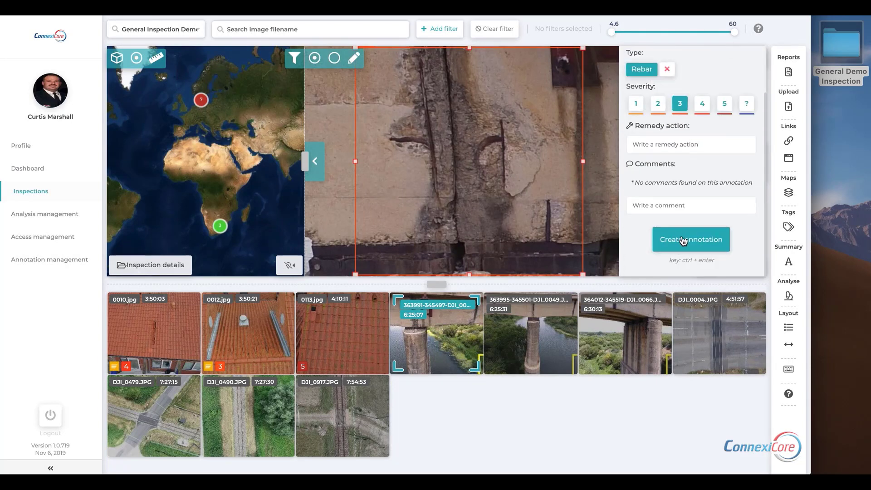
click(682, 236)
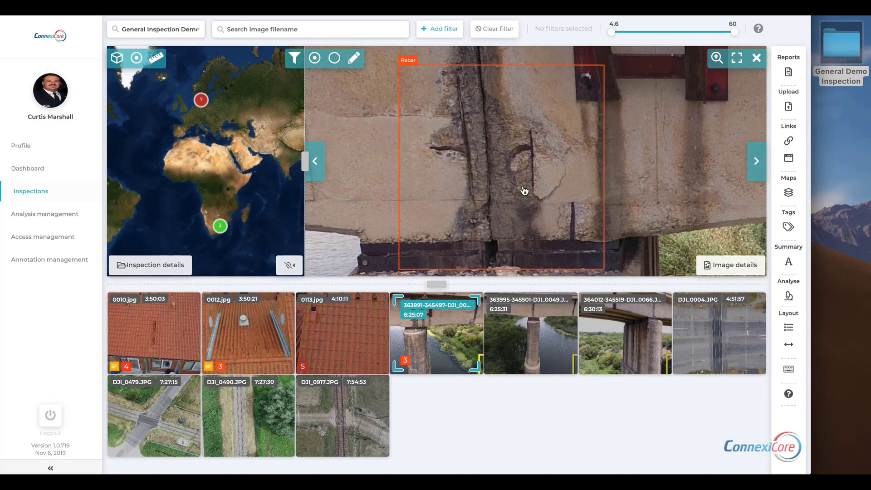
click(355, 60)
Outline the spalled concrete inside the rebar box and create a new Bridge subtype 'Spalding Concrete'
mouse_move(422, 111)
mouse_down()
mouse_move(550, 196)
mouse_move(591, 249)
mouse_up()
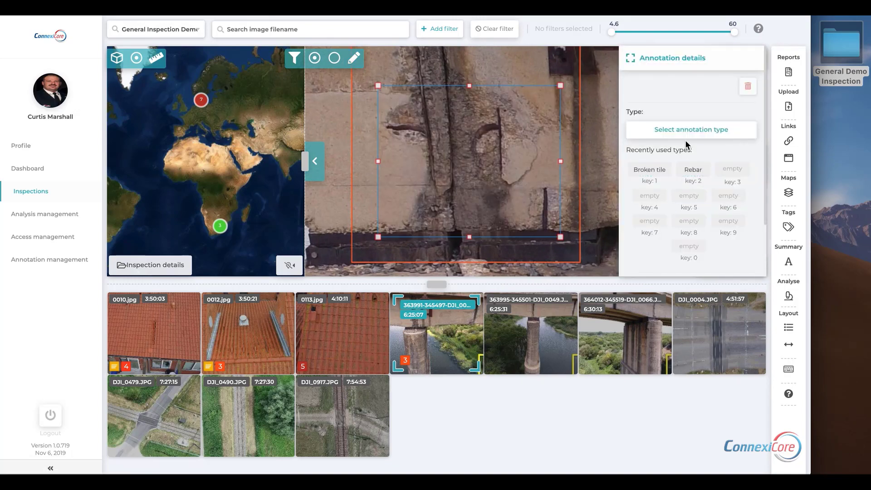
click(732, 169)
click(392, 170)
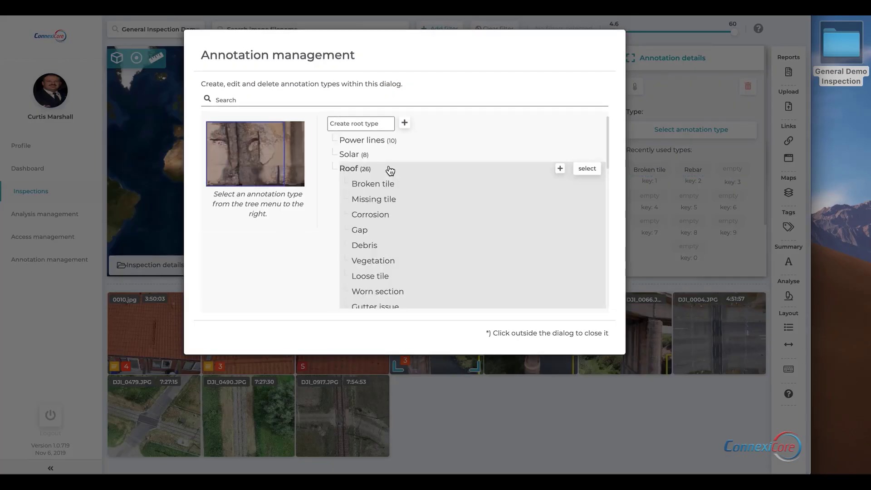
click(386, 173)
click(388, 184)
click(388, 184)
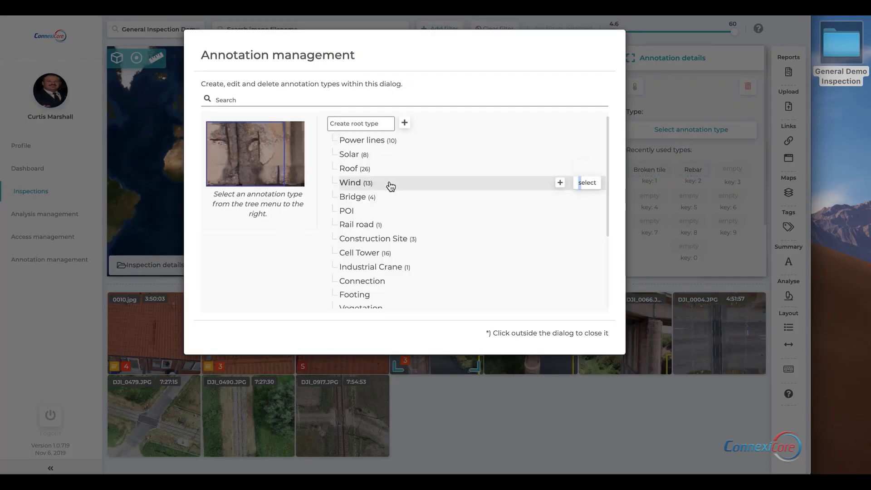
click(394, 199)
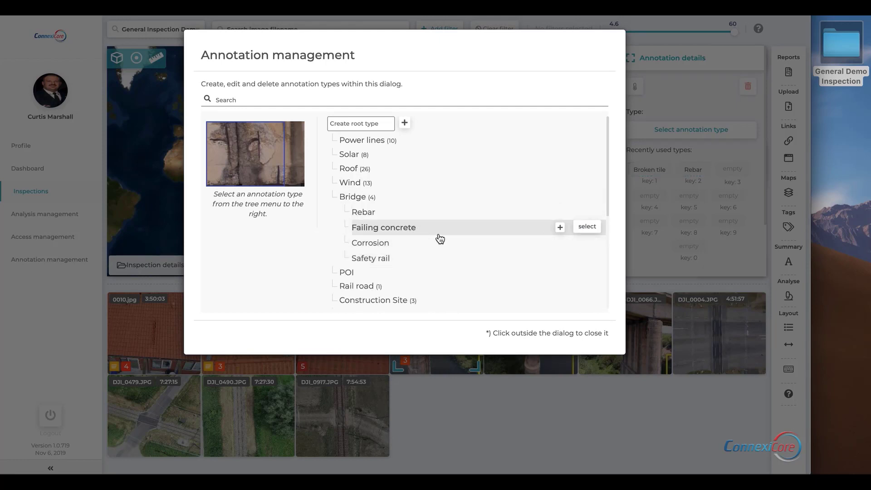
click(559, 196)
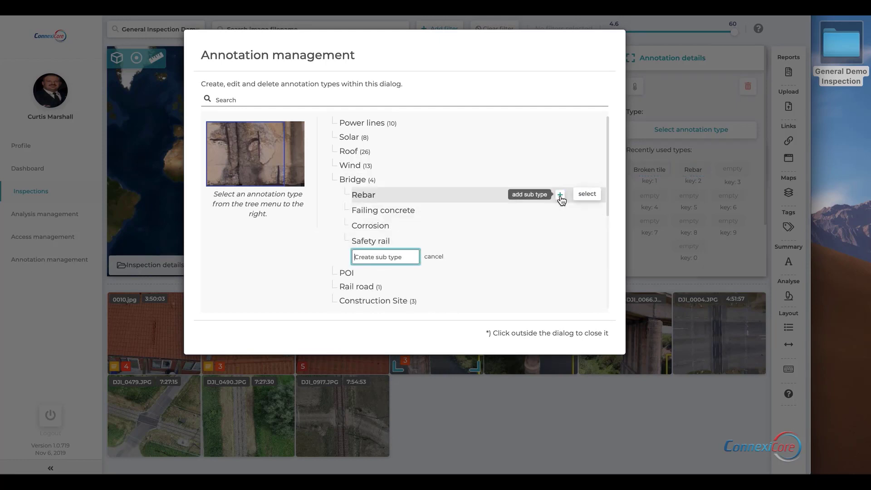
text(Spalding Concrete)
key(Return)
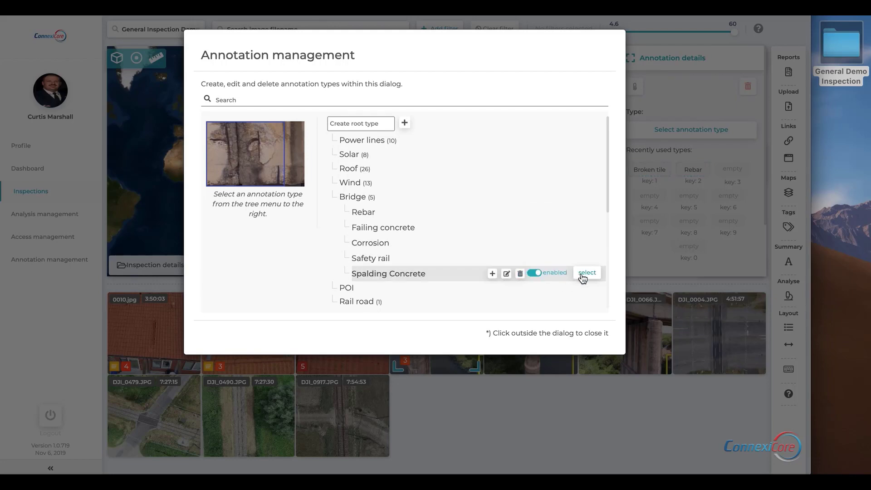
Label the inner box Spalding Concrete with severity 4 and save it
click(582, 273)
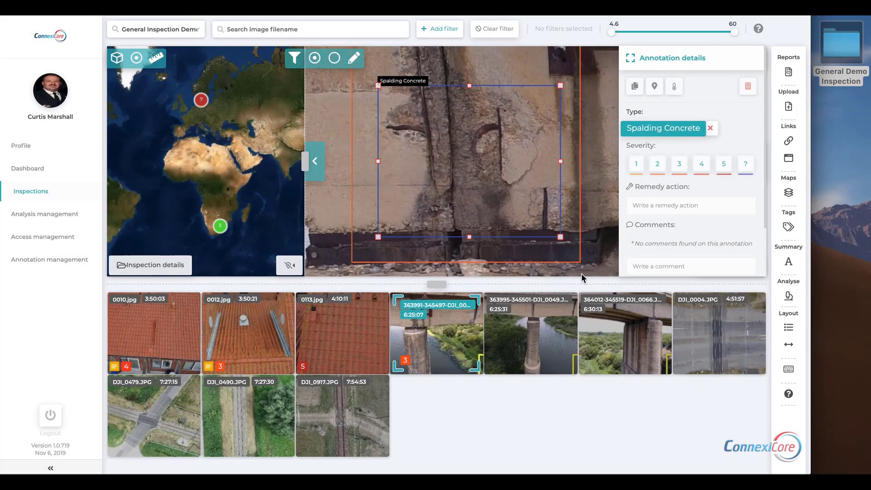
click(703, 170)
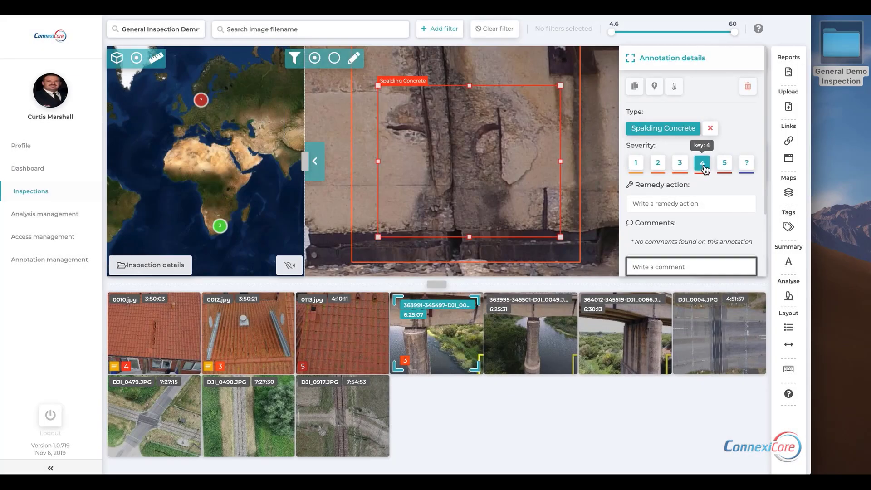
scroll(689, 227, down, 2)
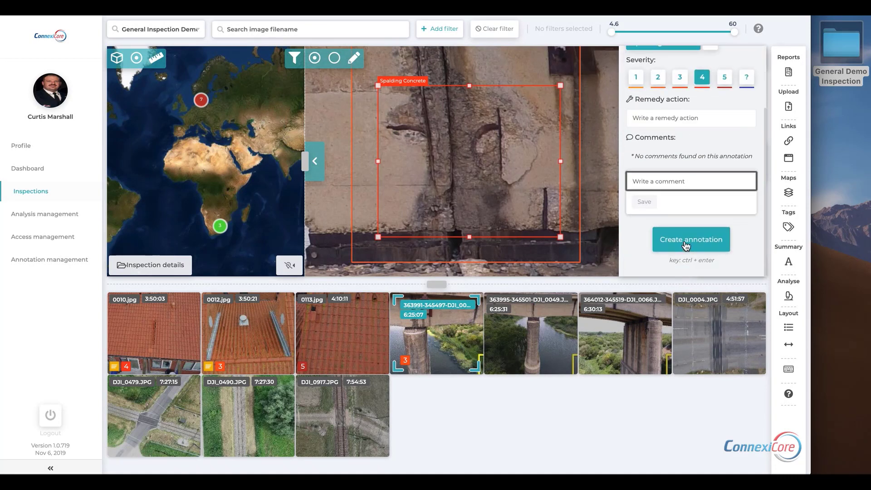
click(685, 244)
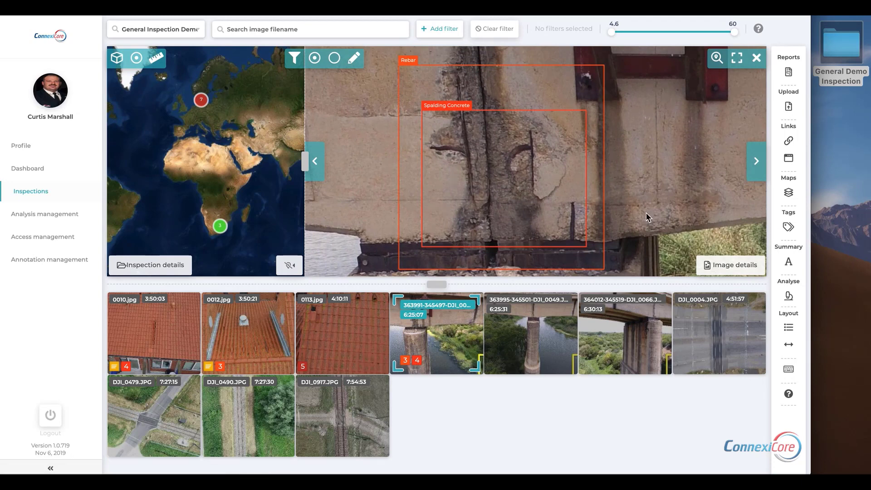
Look through bridge images 363995 and 364012, panning around the pier top
click(527, 339)
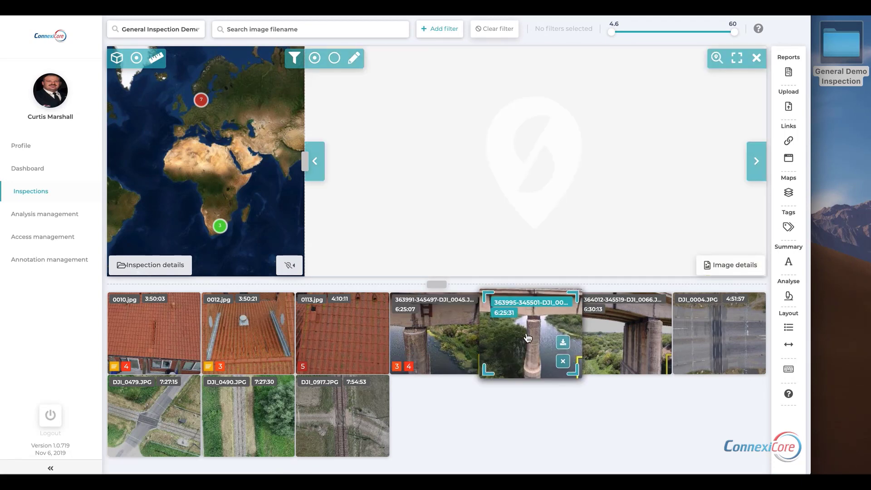
scroll(541, 137, up, 3)
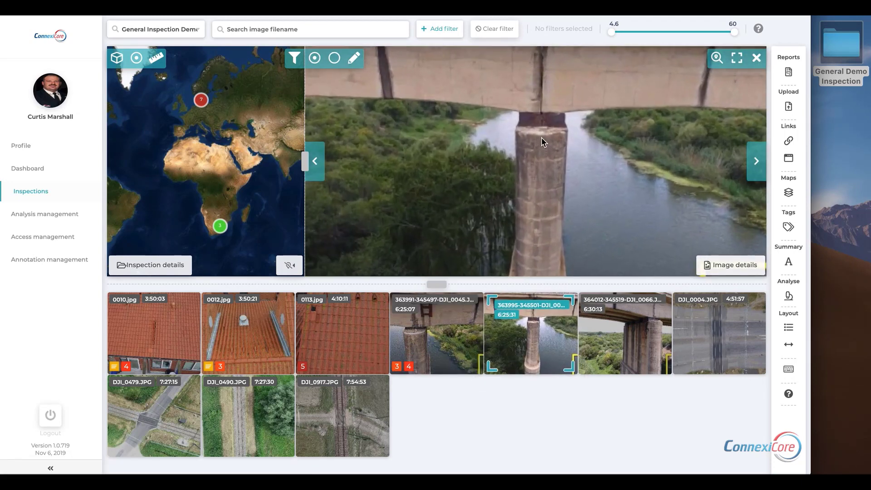
scroll(542, 137, down, 3)
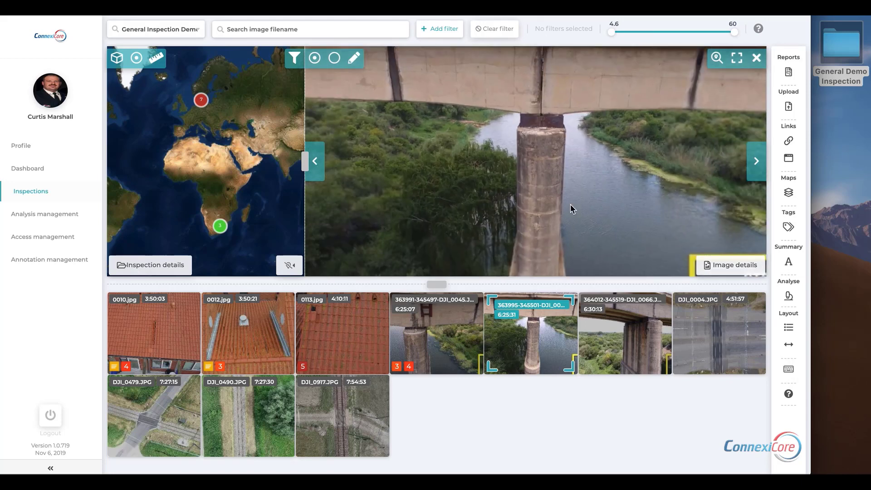
click(622, 335)
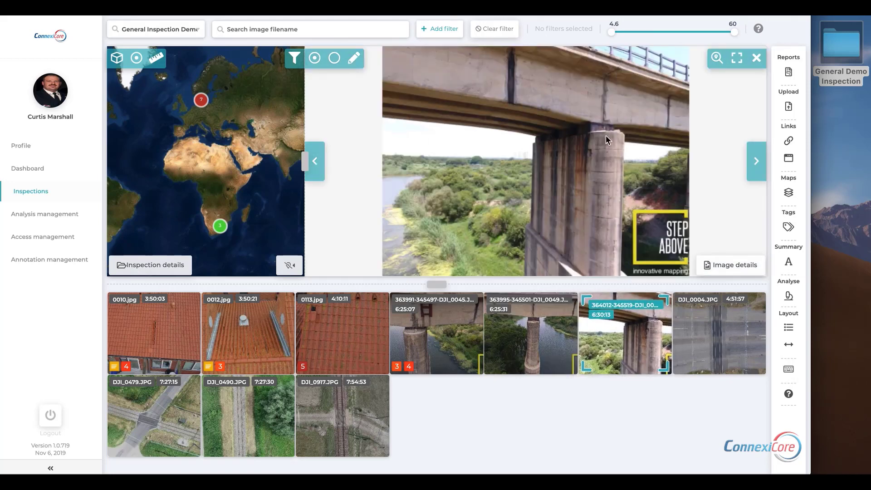
scroll(606, 135, up, 5)
drag(605, 135, 560, 194)
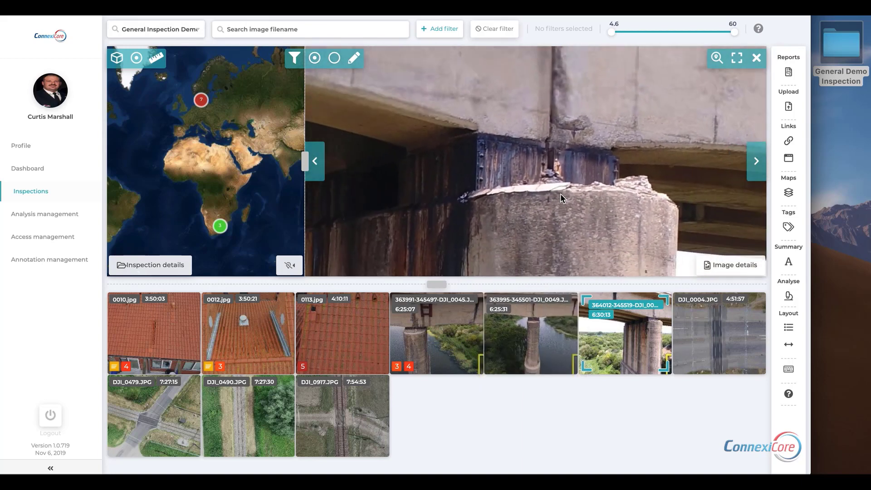
Copy the Spalding Concrete annotation from 363991 onto the 364012 pier top, then open DJI_0004.JPG
click(444, 339)
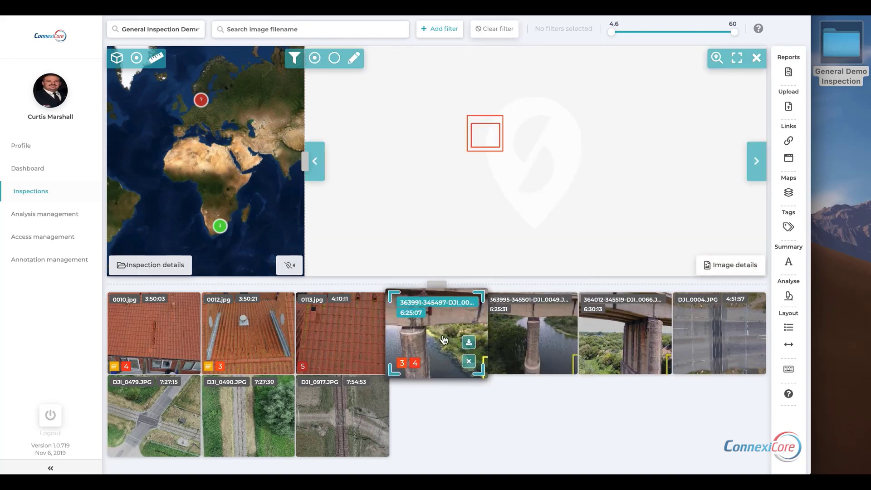
click(488, 140)
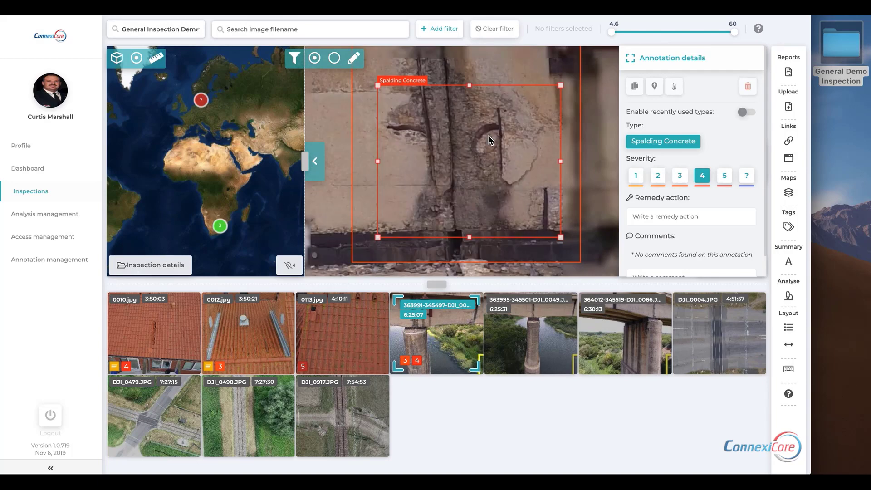
key(super+c)
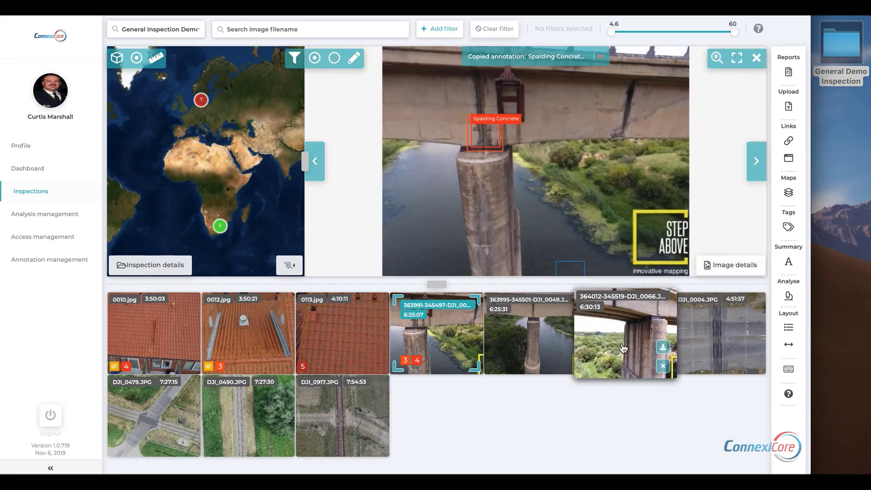
click(623, 348)
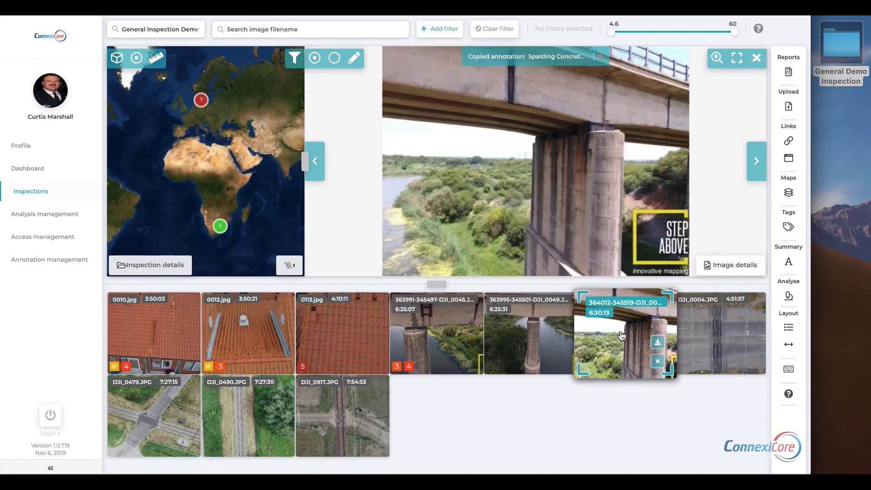
click(605, 137)
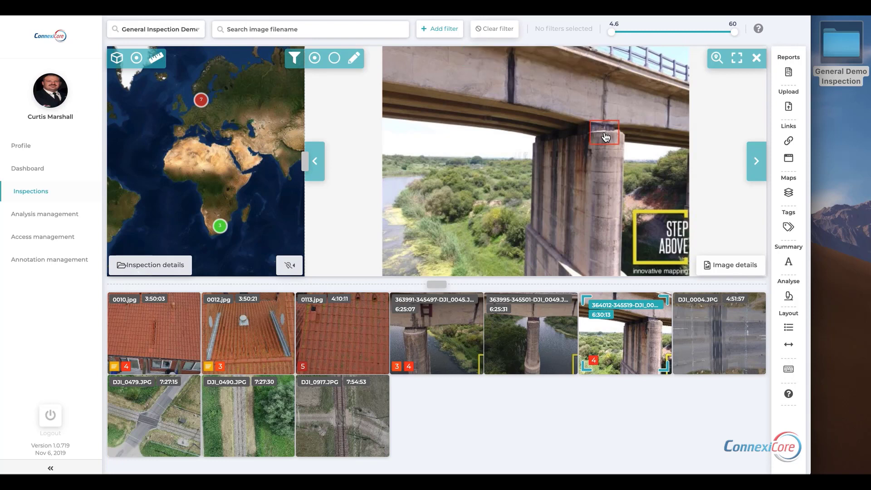
mouse_move(707, 328)
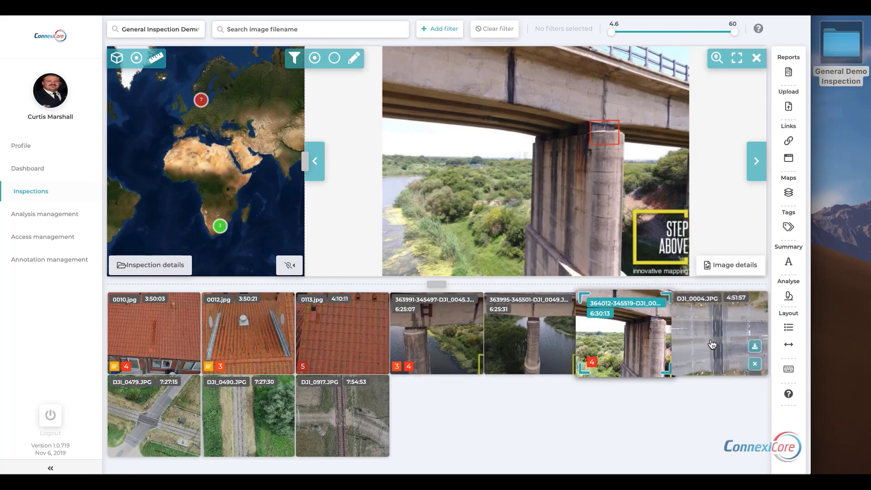
click(711, 344)
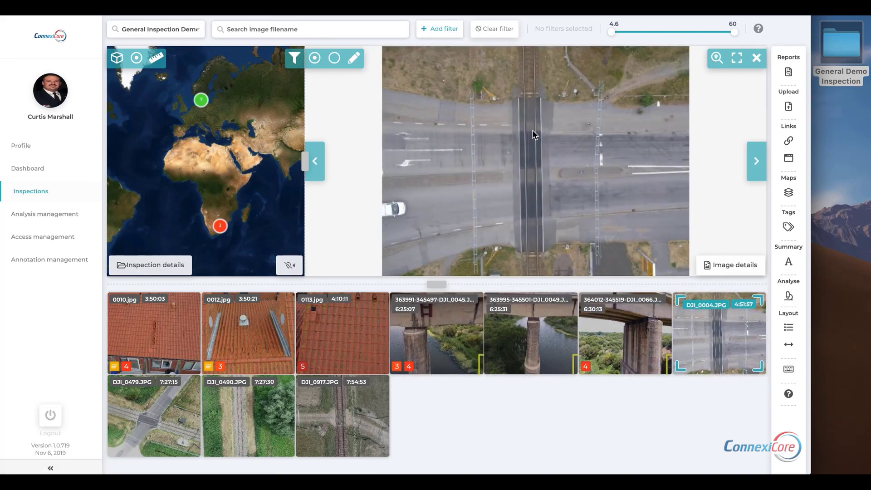
Enlarge the viewer and pan the DJI_0004 road image to its triangle annotation
scroll(536, 226, up, 3)
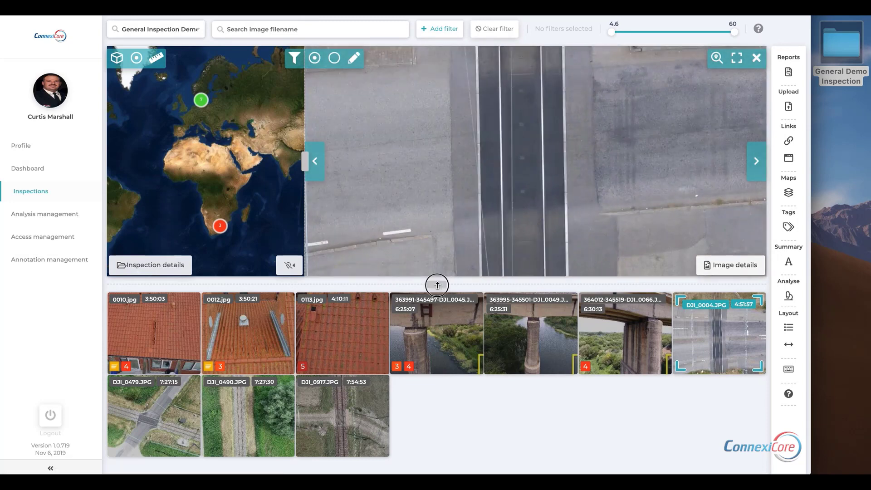
drag(436, 284, 440, 402)
scroll(575, 175, up, 3)
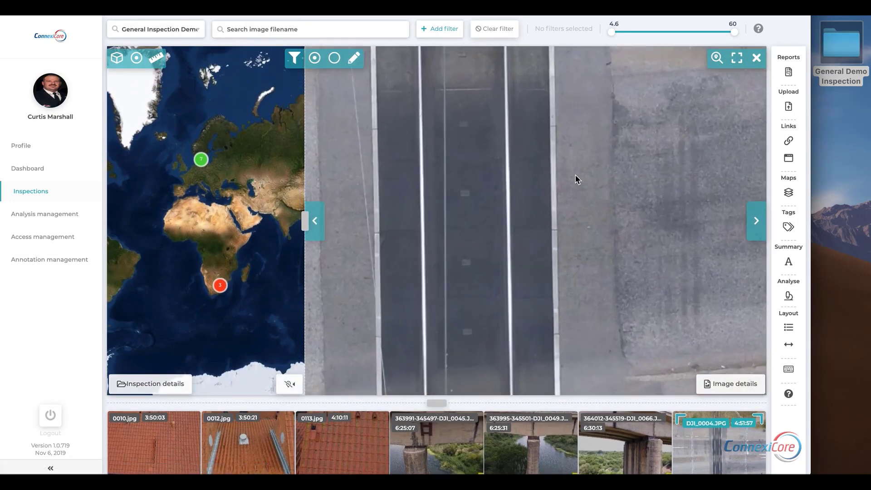
drag(464, 222, 466, 346)
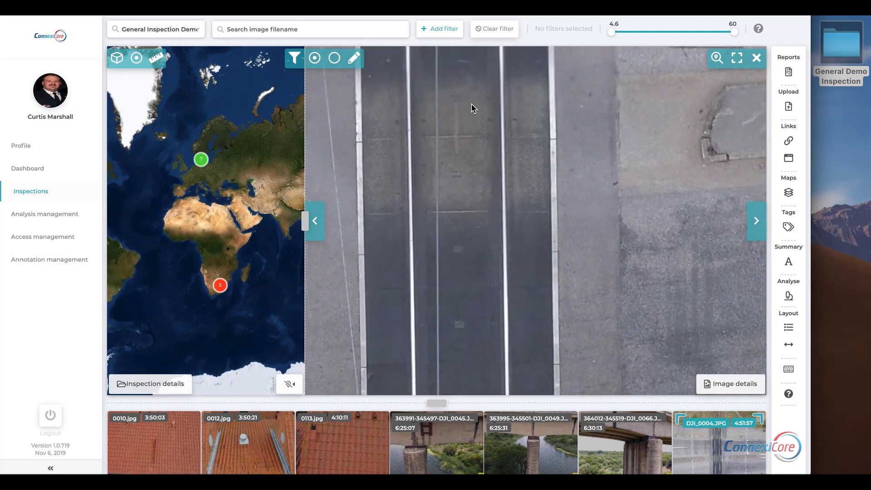
drag(472, 107, 490, 290)
drag(502, 196, 505, 346)
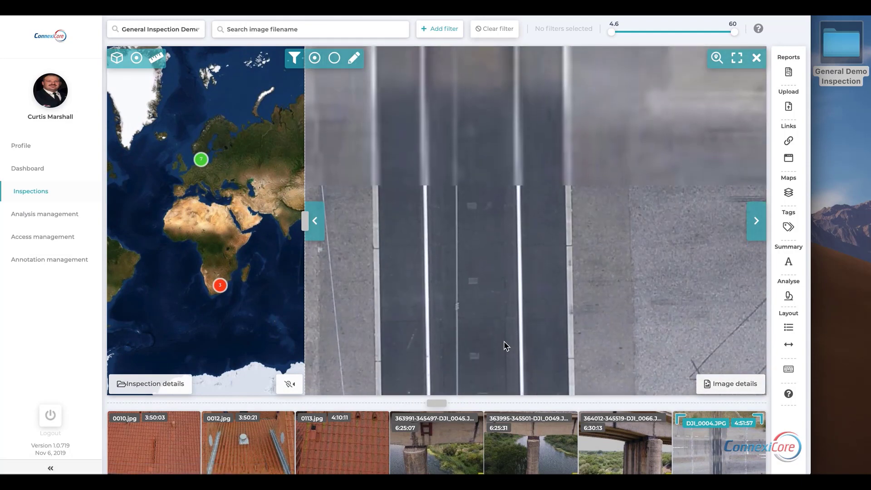
scroll(511, 225, down, 3)
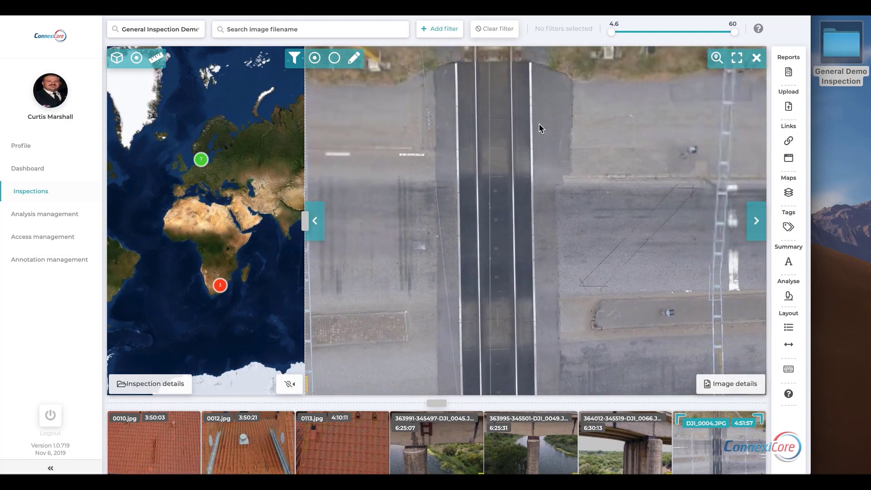
drag(521, 117, 531, 89)
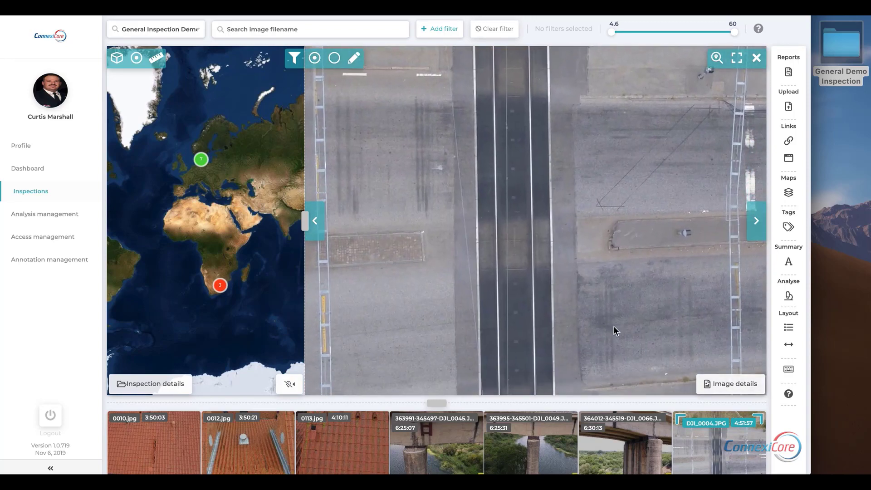
mouse_move(501, 436)
scroll(500, 436, down, 2)
scroll(499, 433, down, 2)
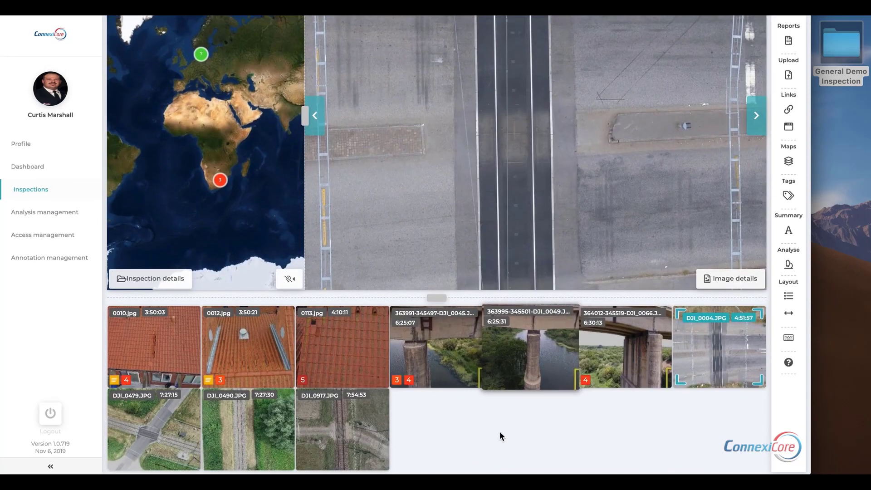
Switch to DJI_0479 and draw a box around the bush beside the railway track
key(Right)
scroll(454, 423, up, 3)
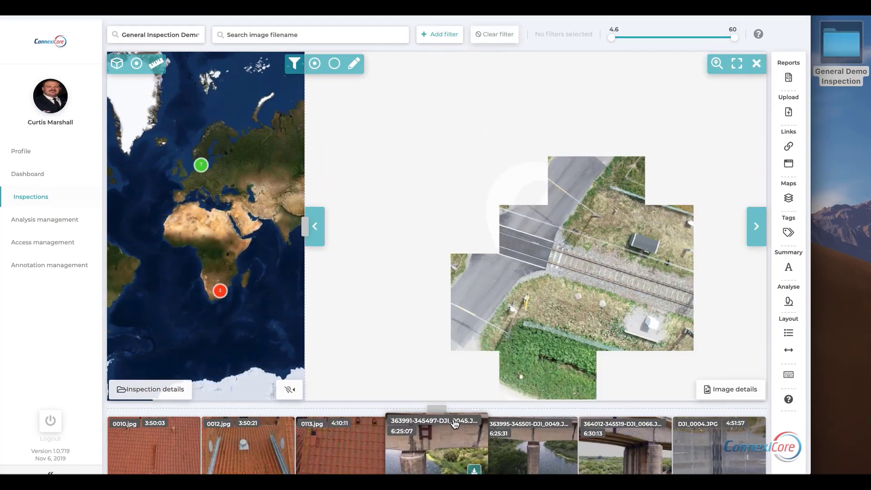
scroll(546, 247, up, 5)
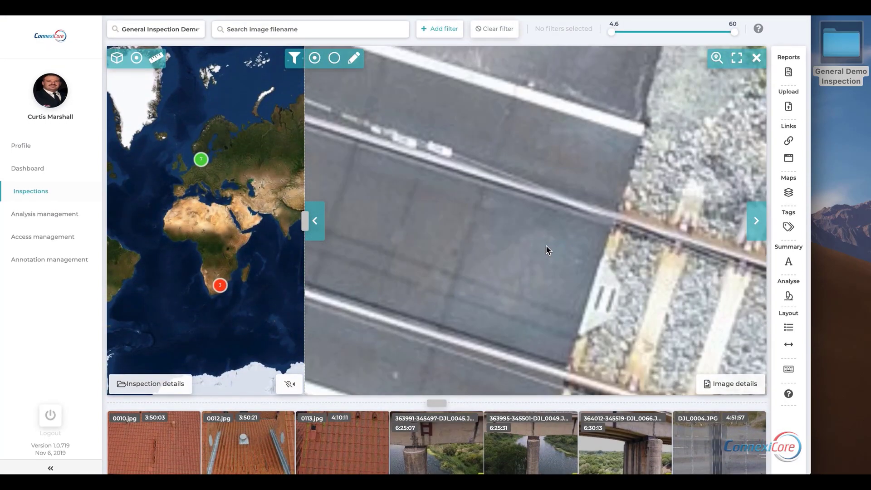
scroll(546, 246, down, 3)
scroll(546, 246, down, 3)
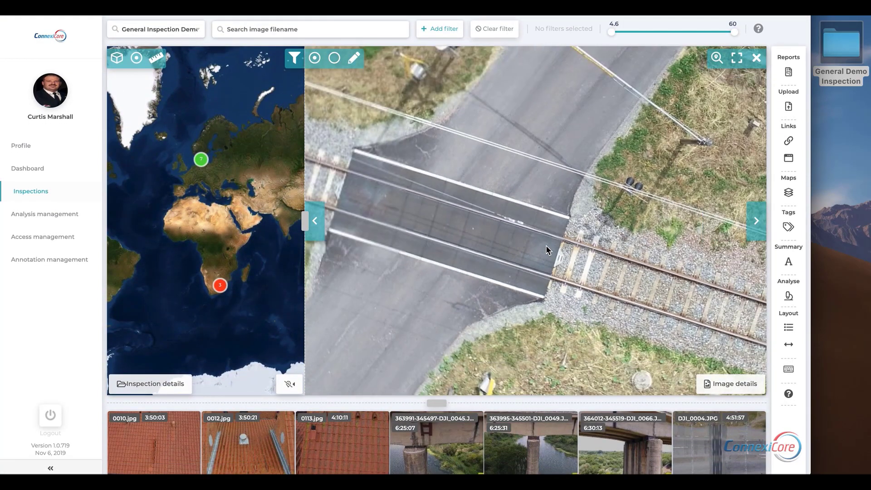
drag(423, 161, 593, 281)
drag(452, 166, 488, 257)
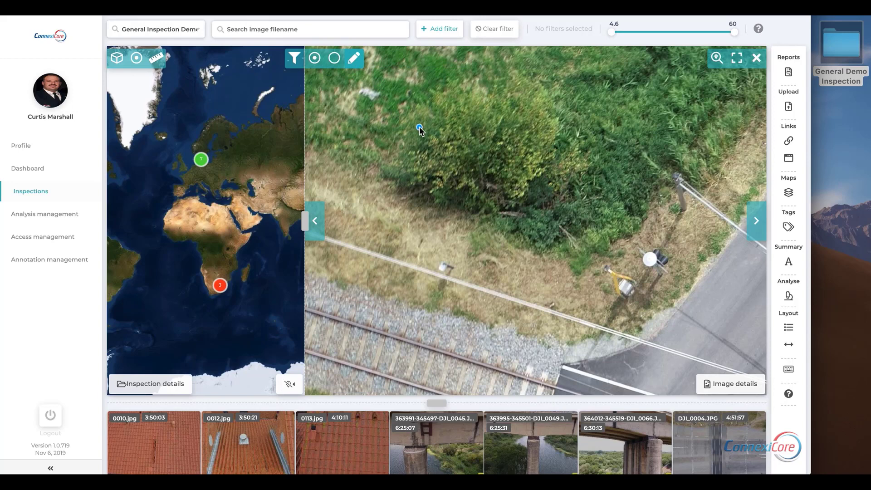
mouse_move(391, 108)
mouse_down()
mouse_move(521, 247)
mouse_move(542, 254)
mouse_move(576, 240)
mouse_move(573, 252)
mouse_up()
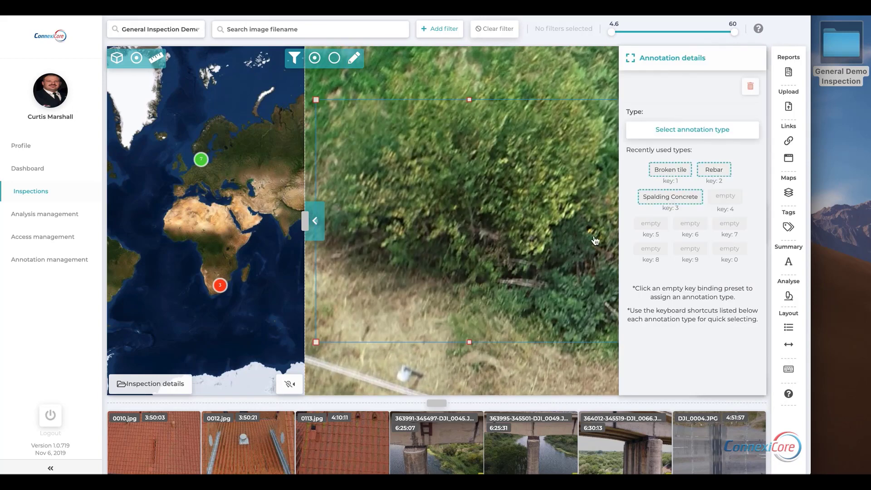
Label the bush box as Rail road > Vegetation with severity 1 and save it
click(725, 201)
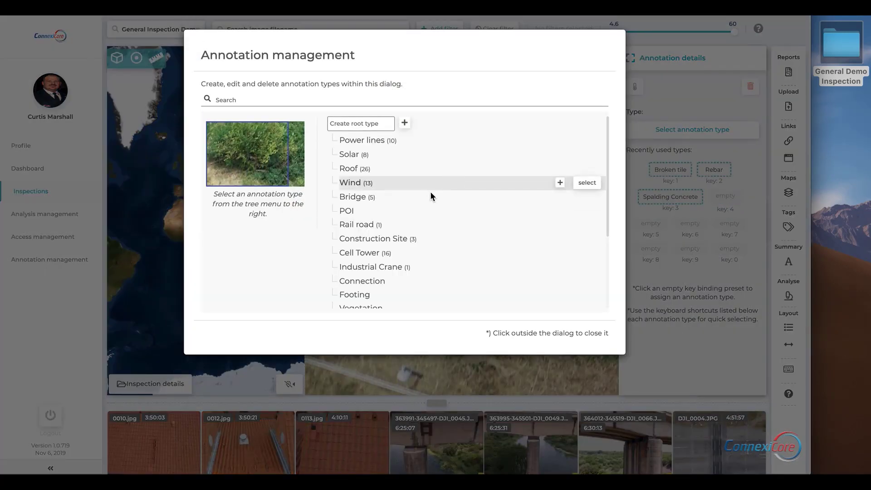
click(427, 226)
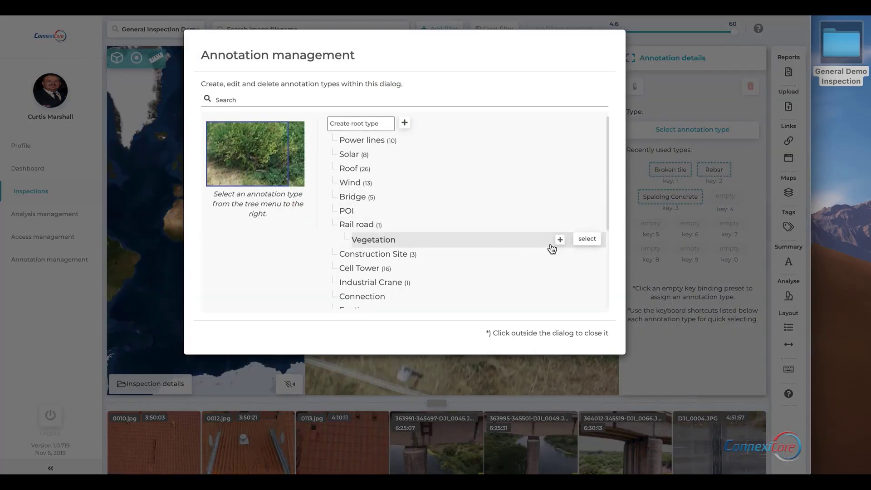
click(586, 239)
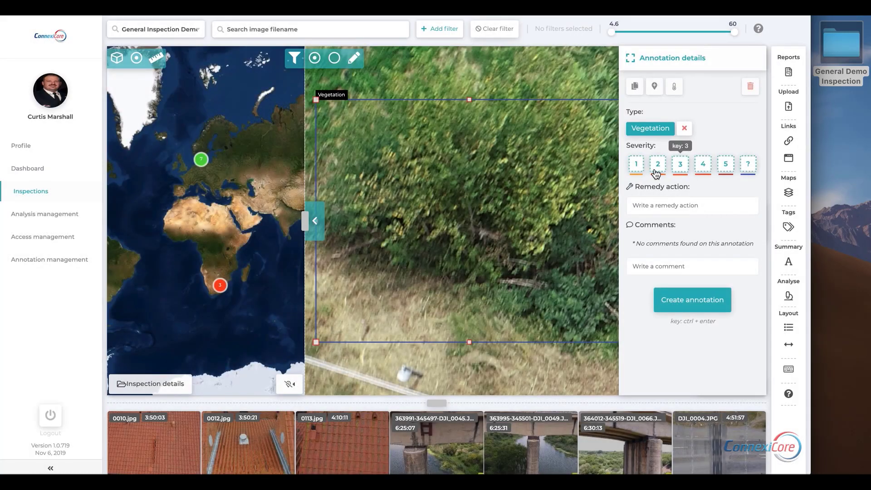
click(636, 164)
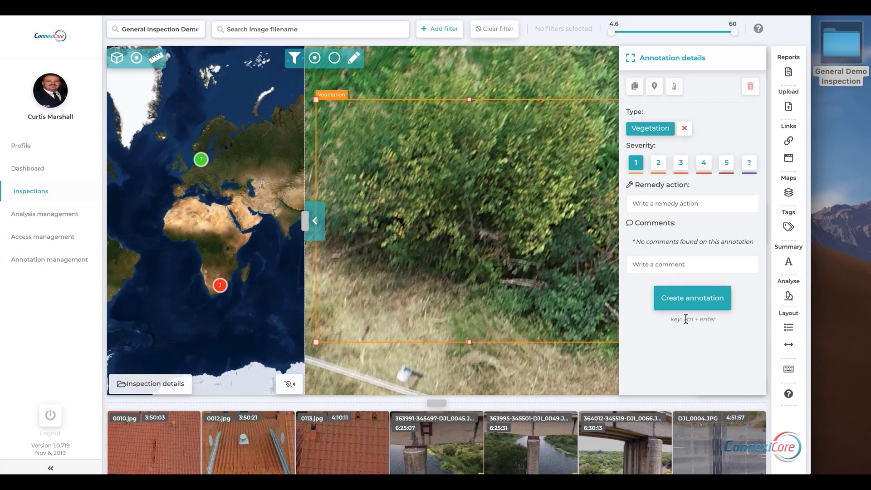
click(684, 300)
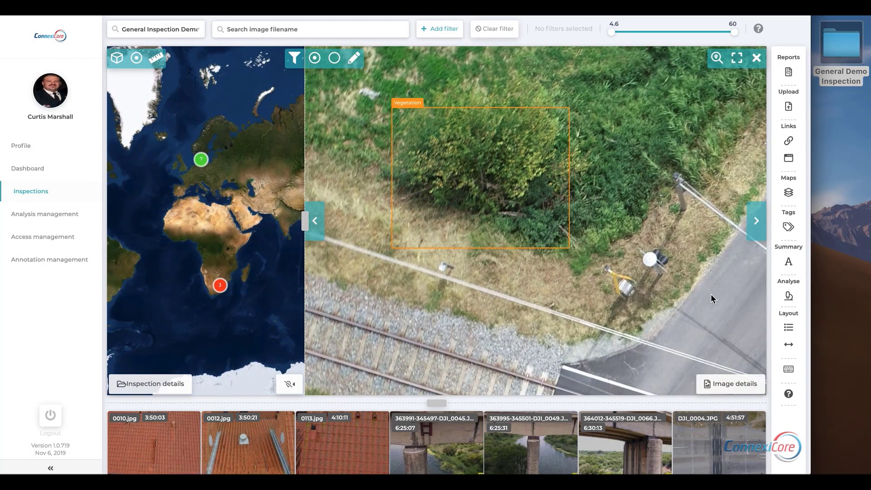
Advance two images to DJI_0917, check its image details, and zoom in on the crossing planks
click(757, 214)
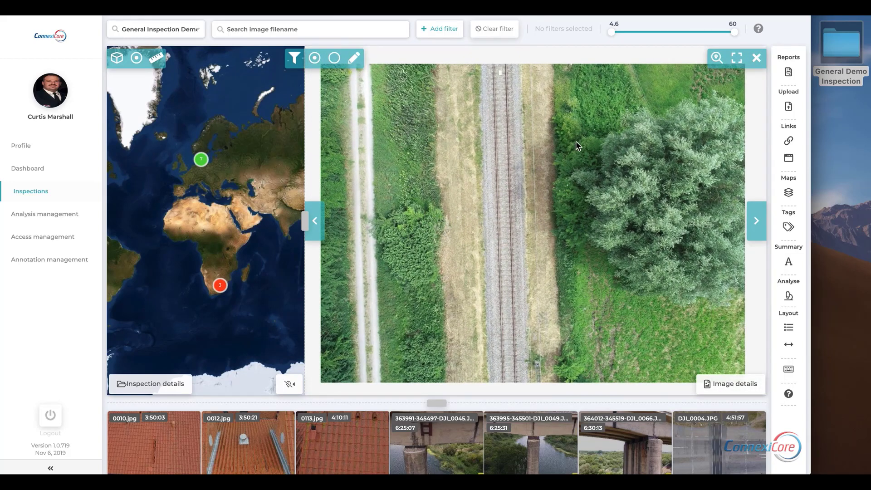
click(756, 220)
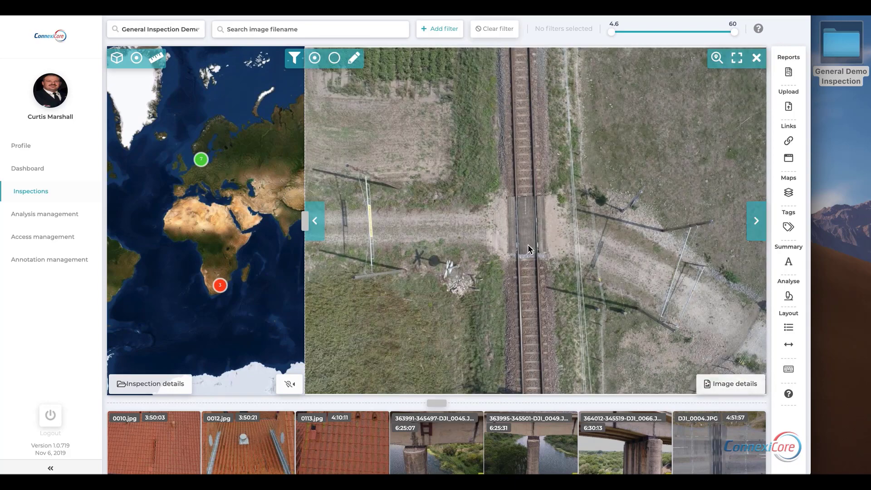
scroll(527, 250, up, 1)
scroll(527, 244, down, 5)
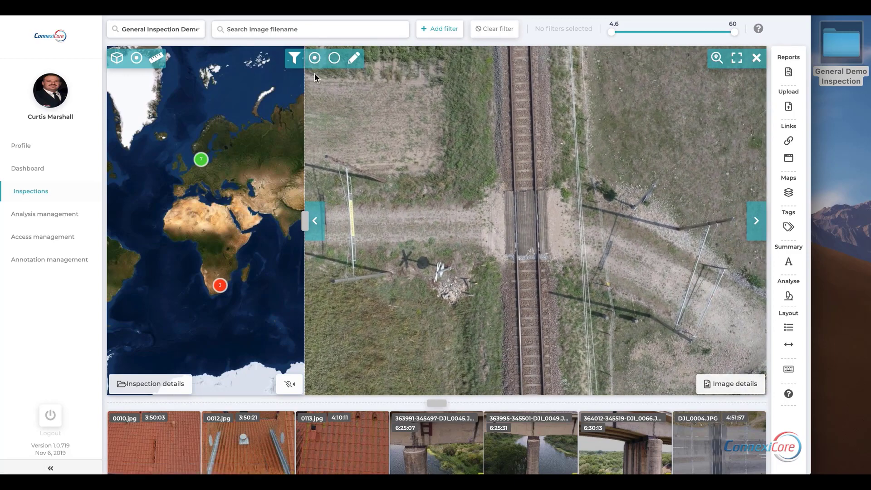
click(721, 386)
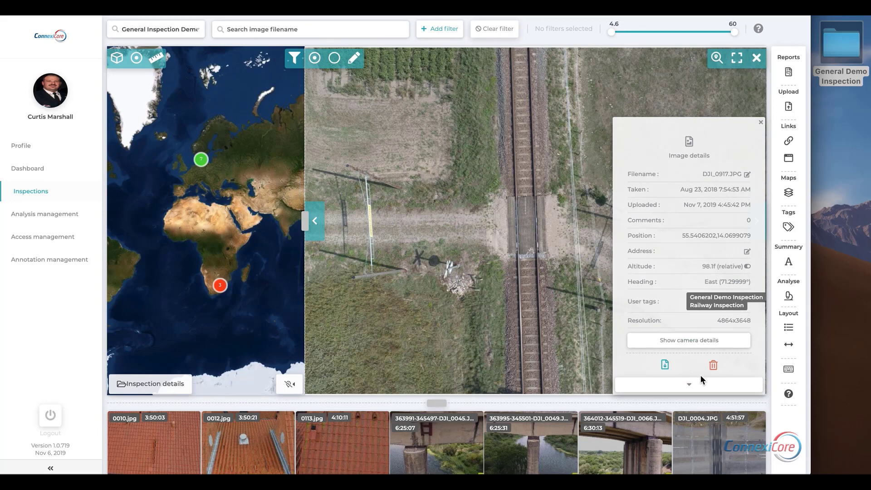
click(695, 386)
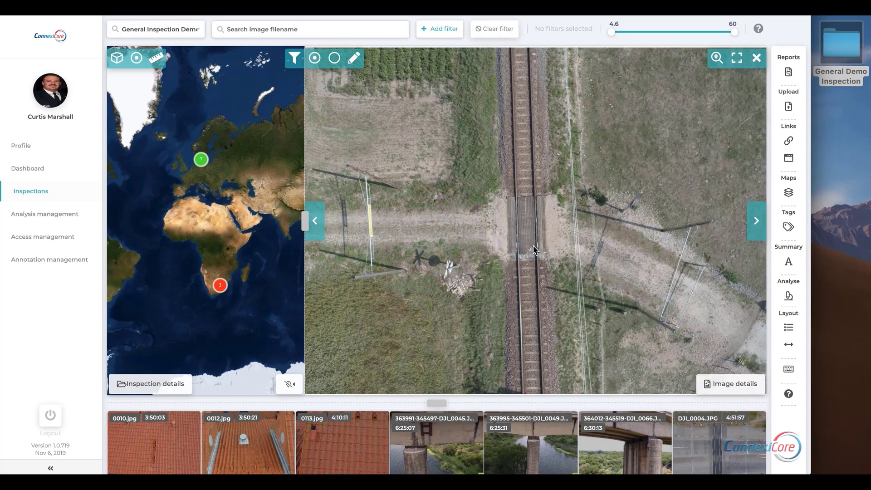
scroll(532, 245, up, 5)
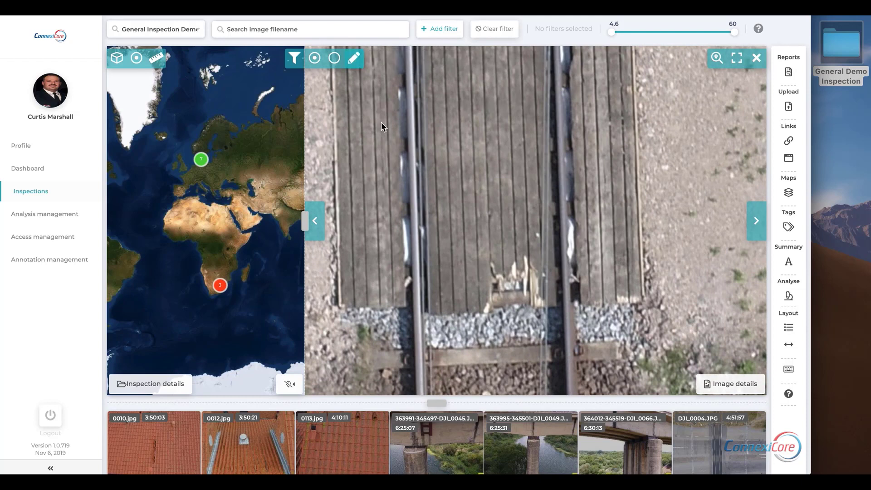
Box the broken planks and create a new Rail road subtype 'Broken Wood Crossing'
drag(438, 231, 572, 336)
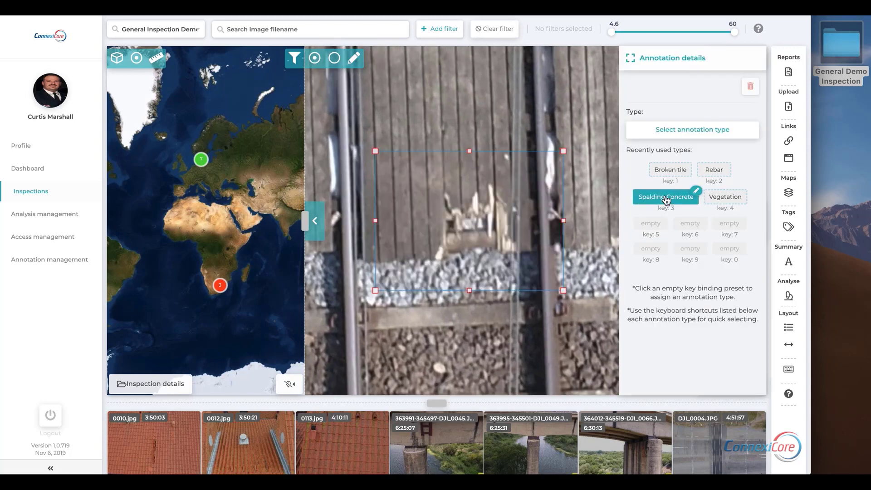
click(706, 135)
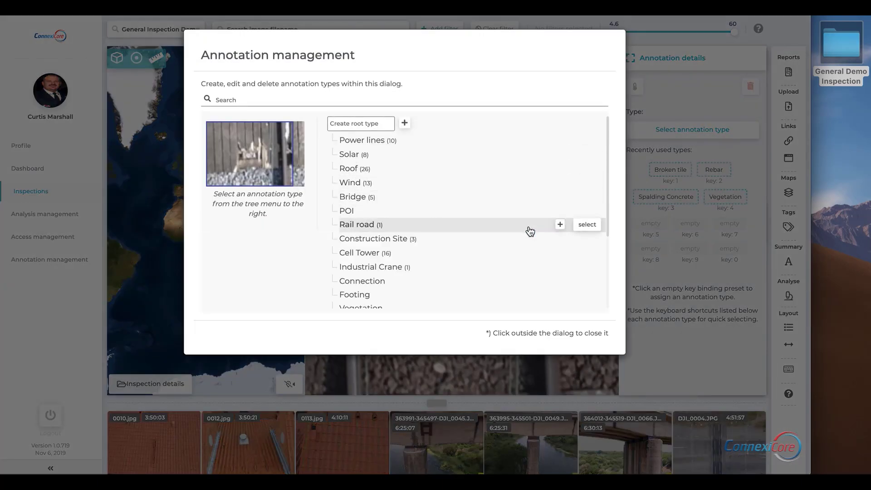
click(524, 228)
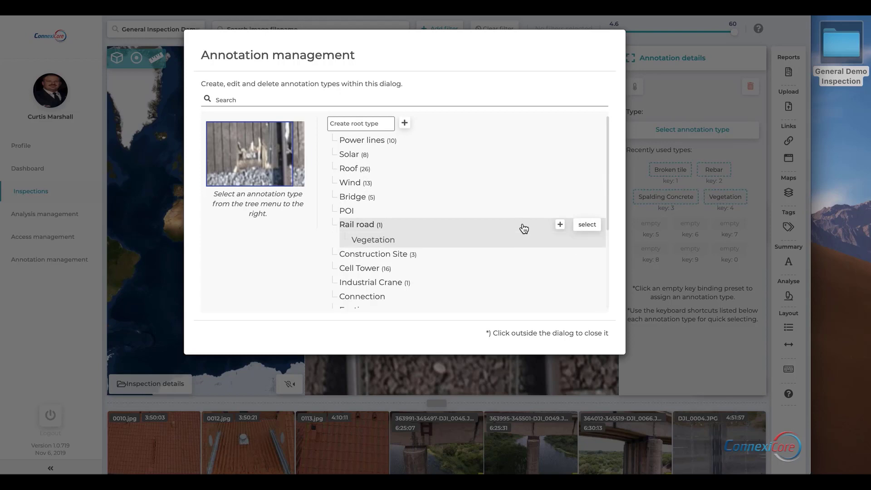
click(559, 226)
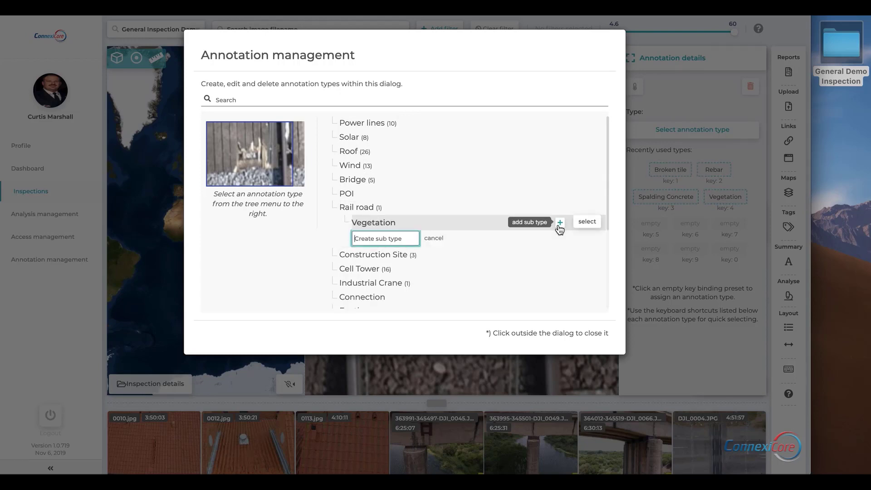
text(Bro)
text(ken Wood Crossing)
key(Return)
Save the box as Broken Wood Crossing with severity 3 and close the image viewer
click(589, 255)
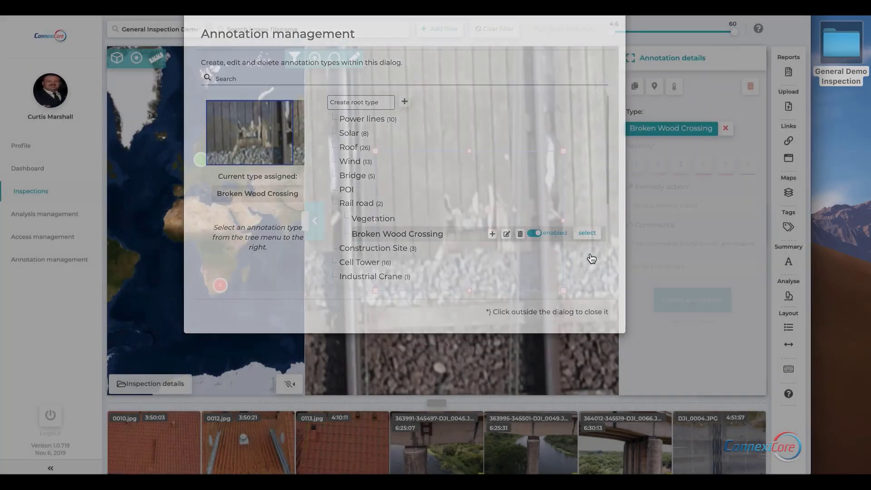
click(680, 163)
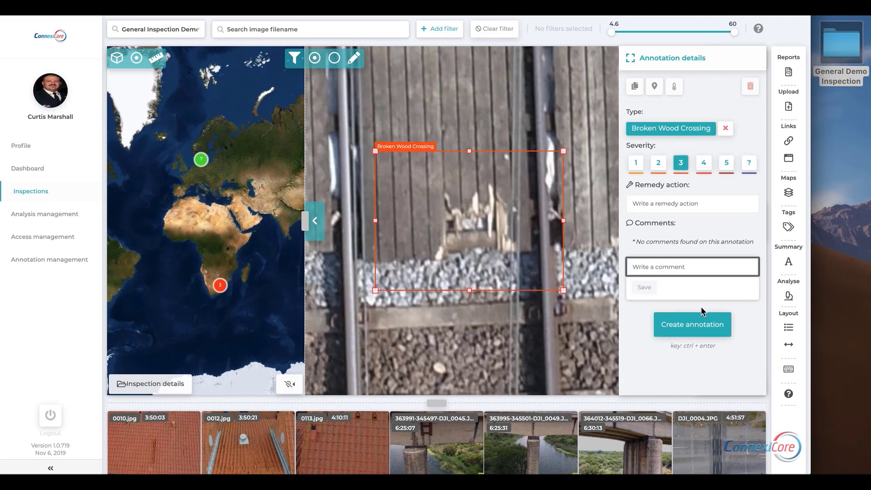
click(695, 328)
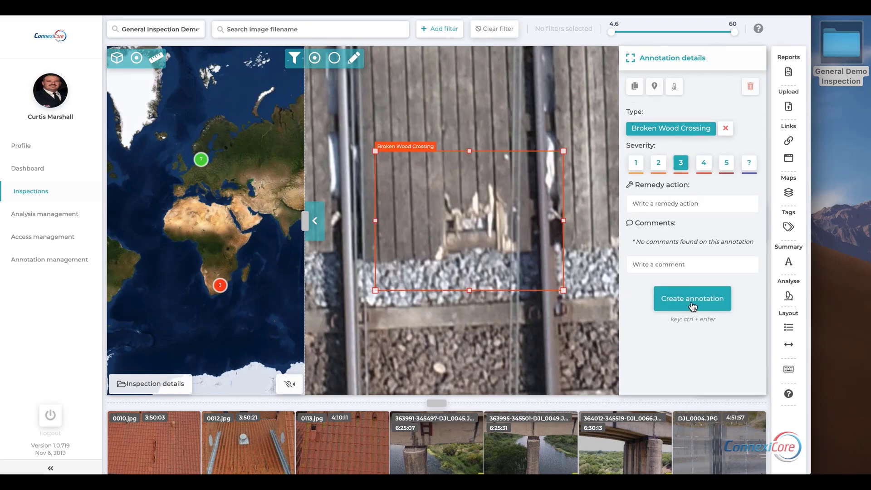
click(692, 299)
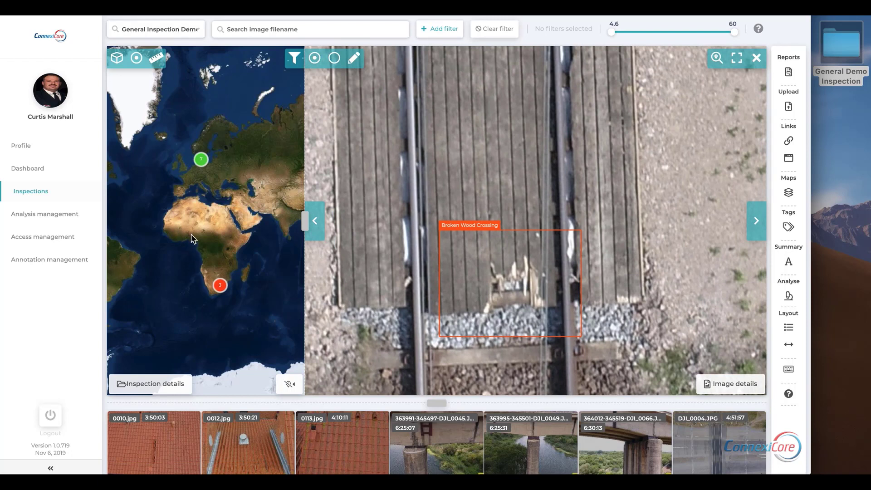
click(756, 57)
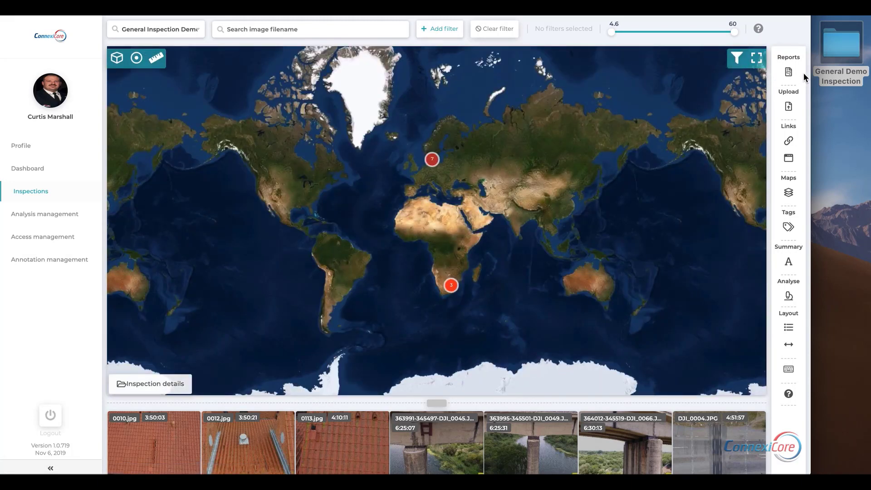
Try filtering by the Bridge Inspection tag plus Rebar with match-all, then clear both
click(440, 28)
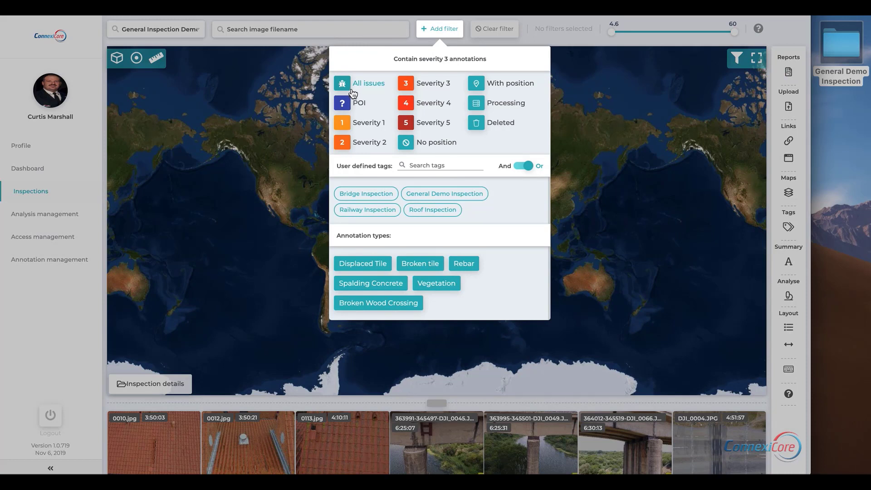
click(374, 195)
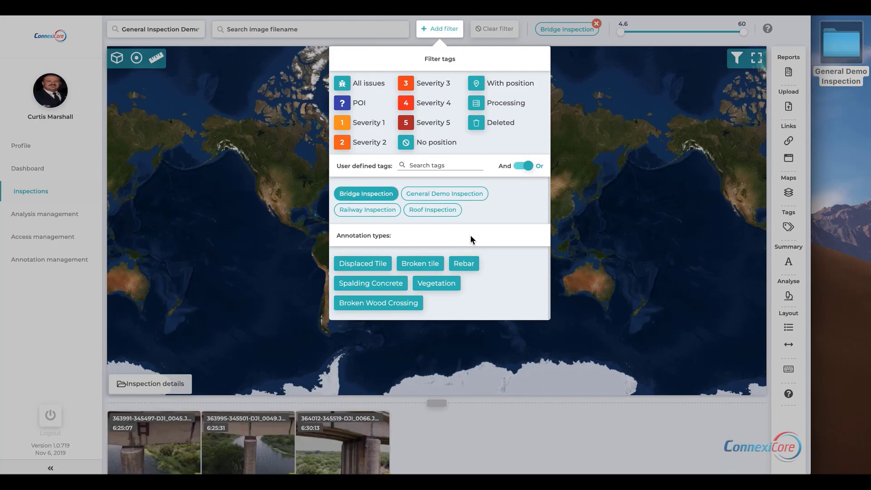
click(462, 267)
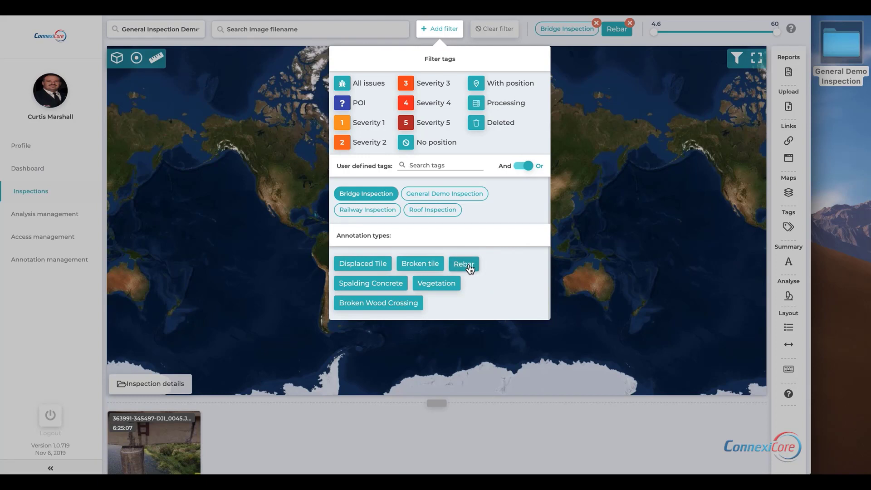
click(522, 166)
click(373, 203)
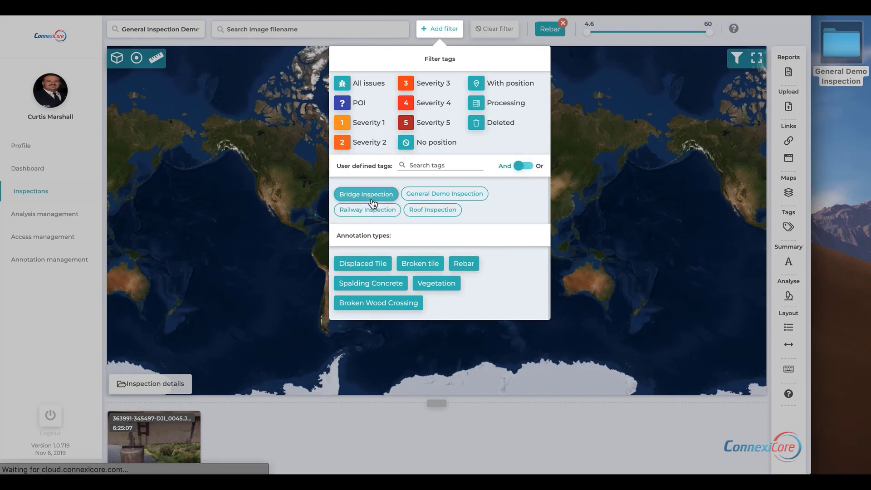
click(467, 265)
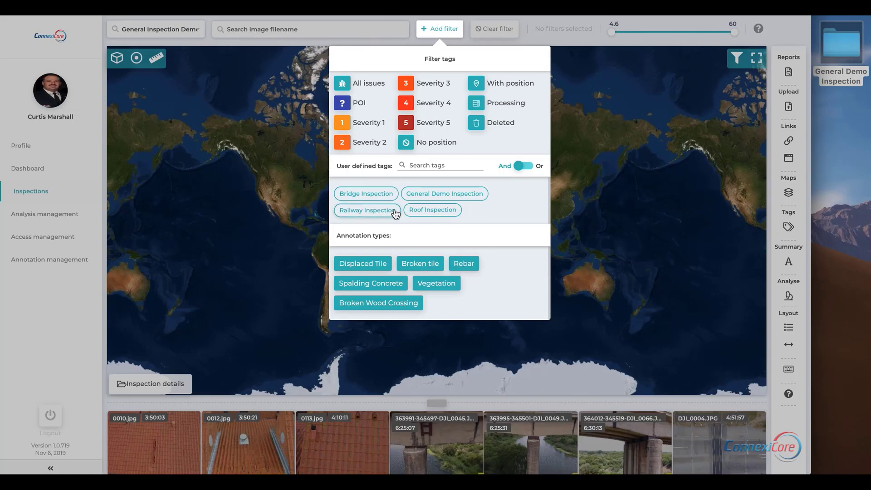
Filter by General Demo Inspection and Rebar, then remove those filter chips
click(444, 194)
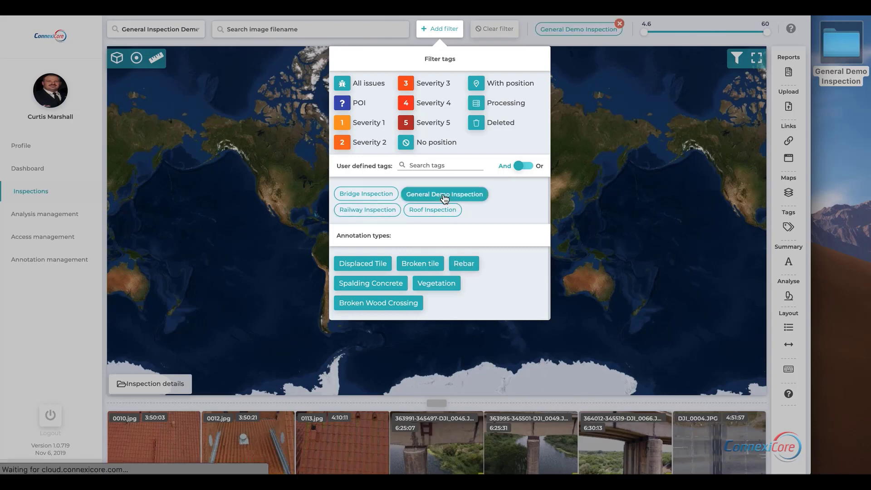
click(465, 264)
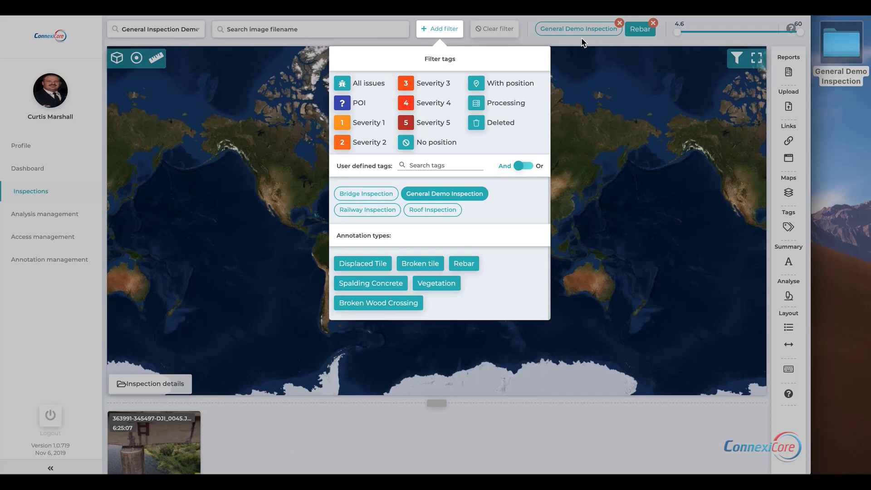
click(618, 24)
click(618, 25)
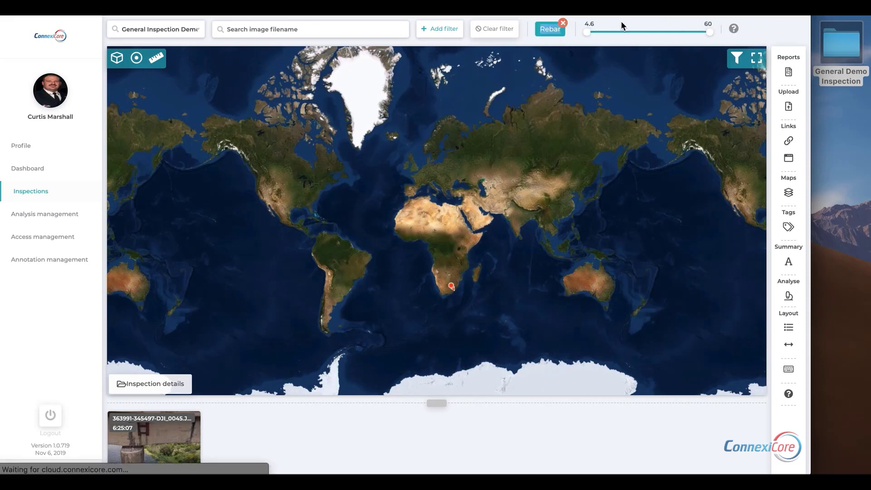
click(561, 23)
Open roof image 0010.jpg and review its filename, position and tags in Image details
click(181, 426)
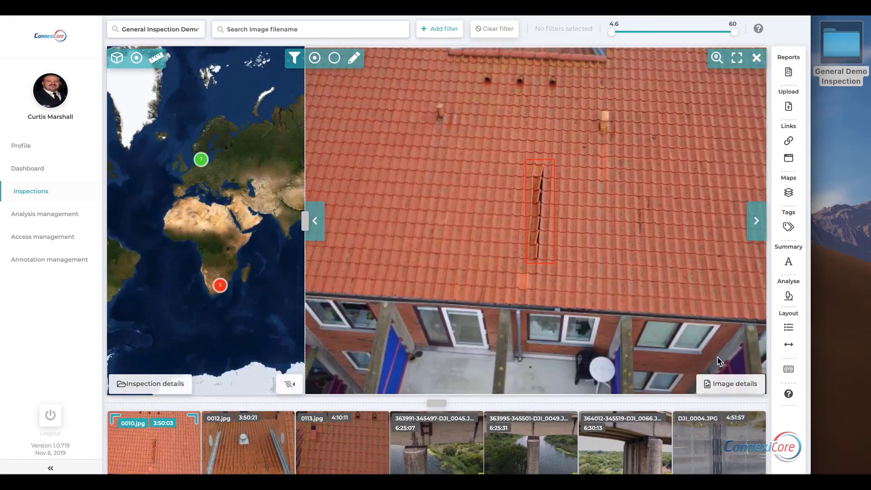
click(728, 383)
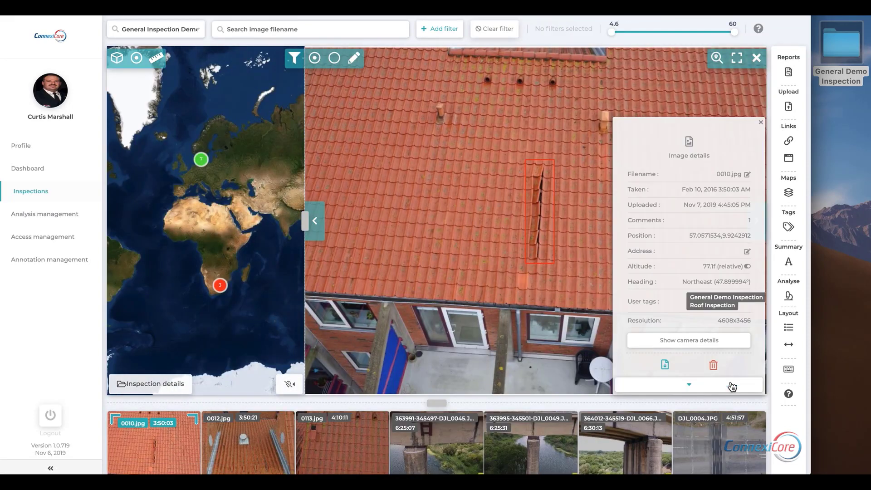
click(708, 387)
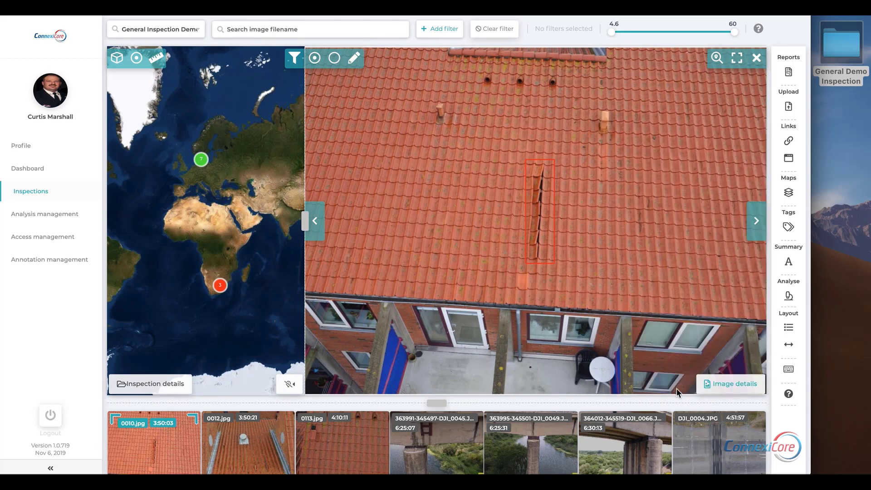
click(739, 389)
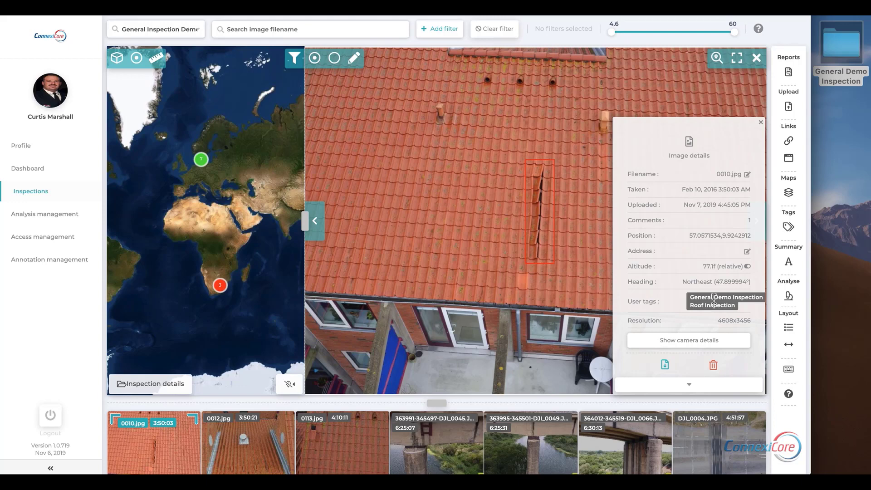
click(687, 389)
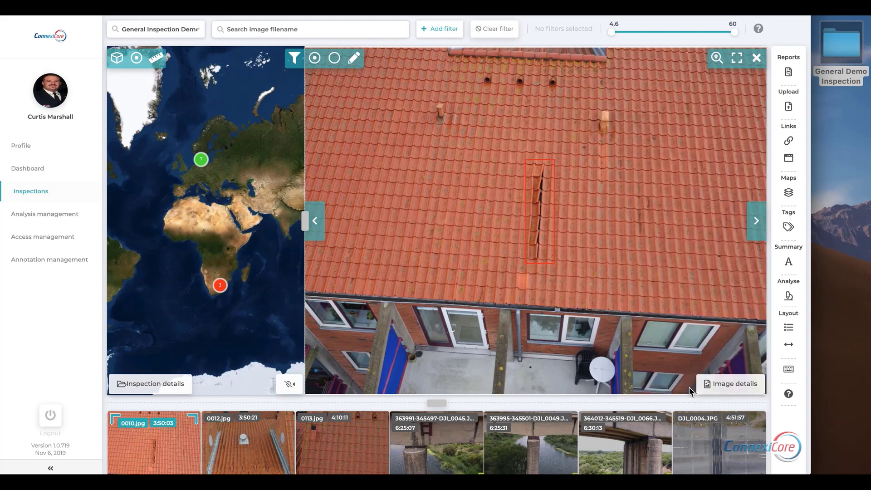
Apply the All issues filter and generate a Standard image report
click(443, 32)
click(365, 84)
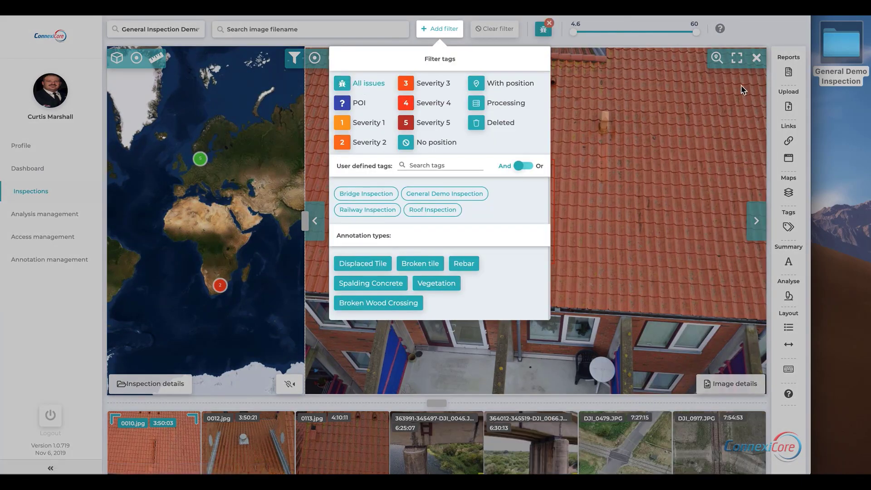
click(787, 74)
click(785, 74)
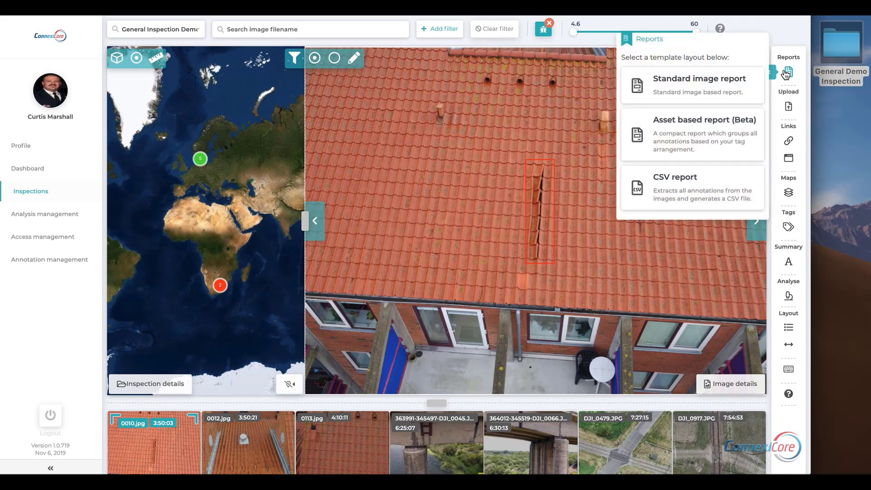
click(709, 83)
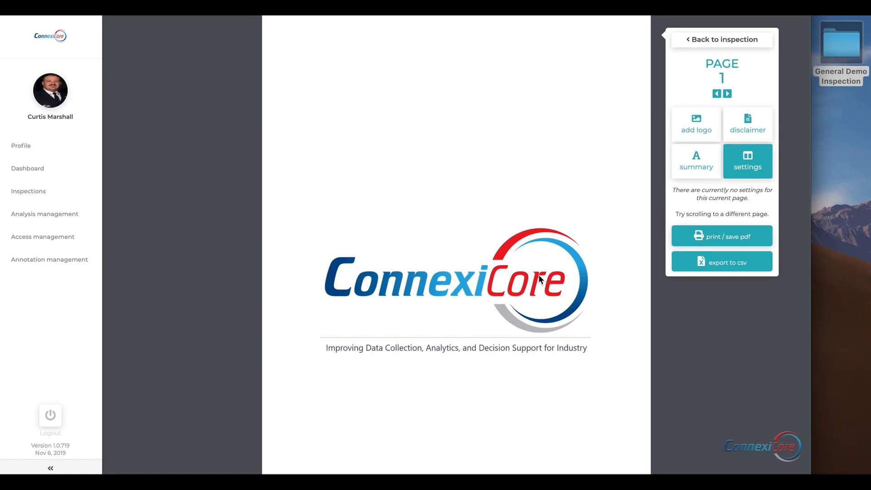
Scroll-zoom the report's overview map in around Africa and Europe
scroll(538, 276, down, 2)
scroll(539, 276, down, 2)
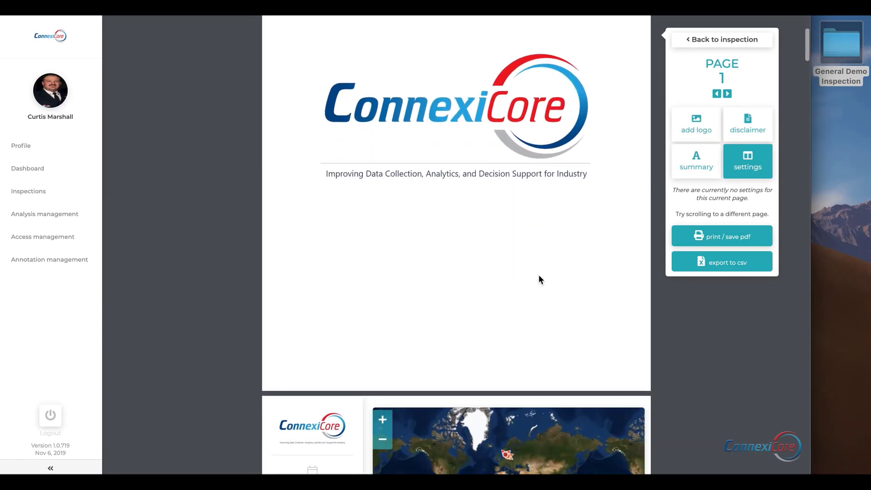
scroll(538, 275, down, 2)
scroll(539, 274, up, 2)
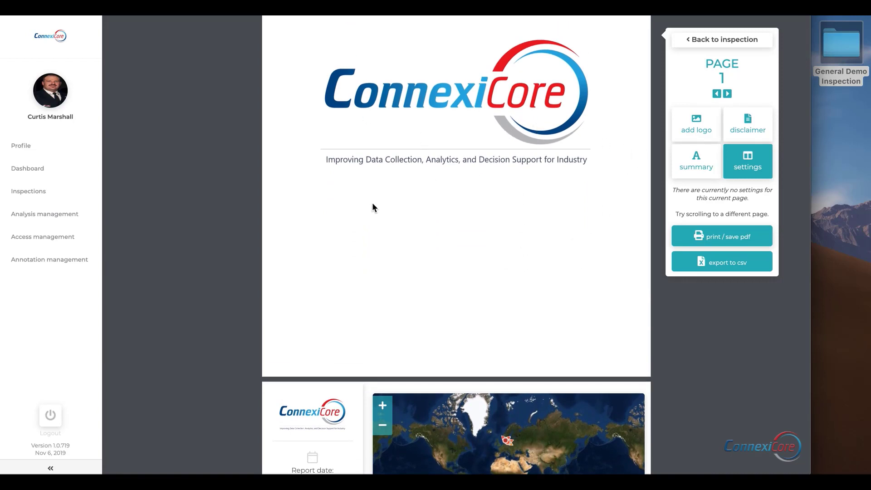
scroll(484, 232, down, 3)
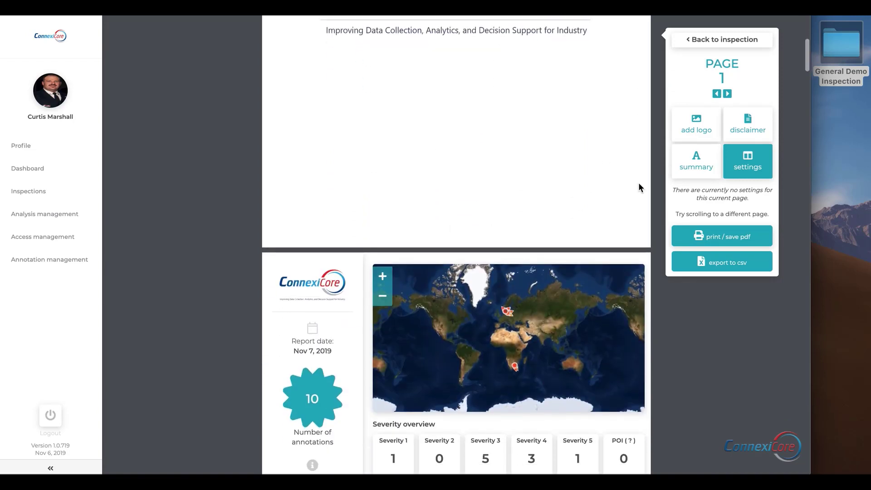
scroll(326, 374, down, 3)
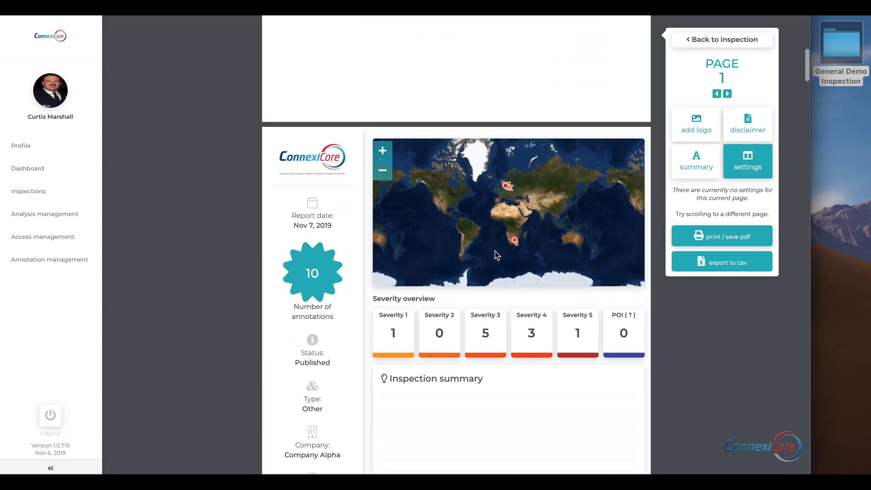
scroll(513, 211, up, 1)
scroll(513, 211, up, 1)
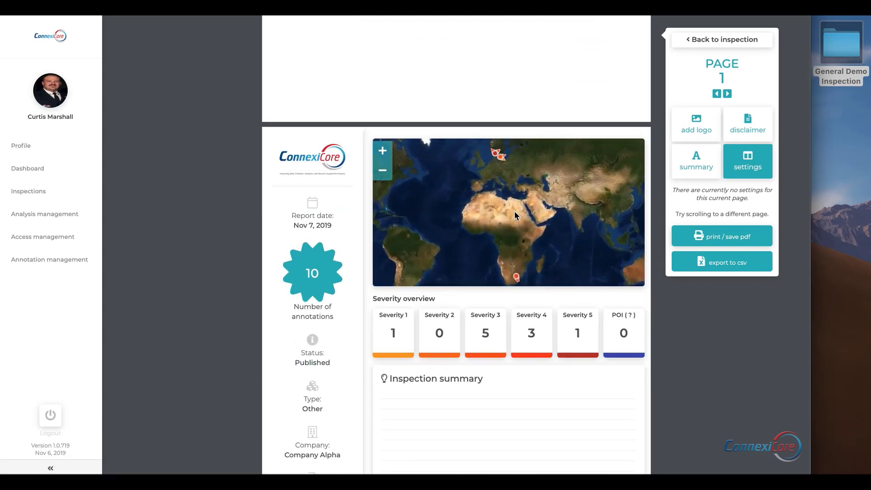
scroll(506, 234, up, 1)
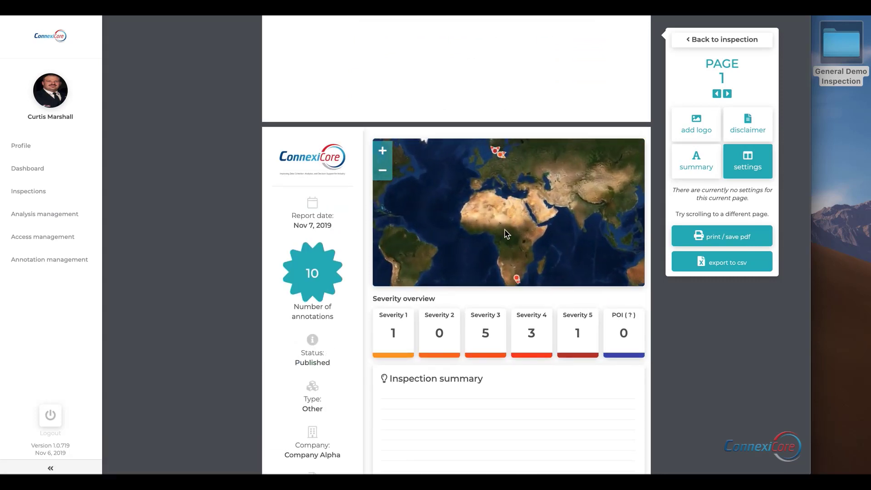
scroll(506, 234, down, 2)
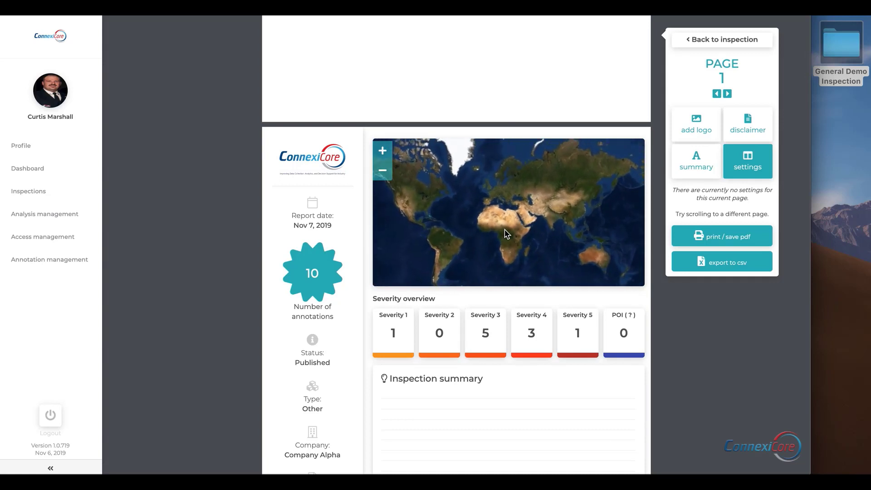
scroll(506, 227, up, 2)
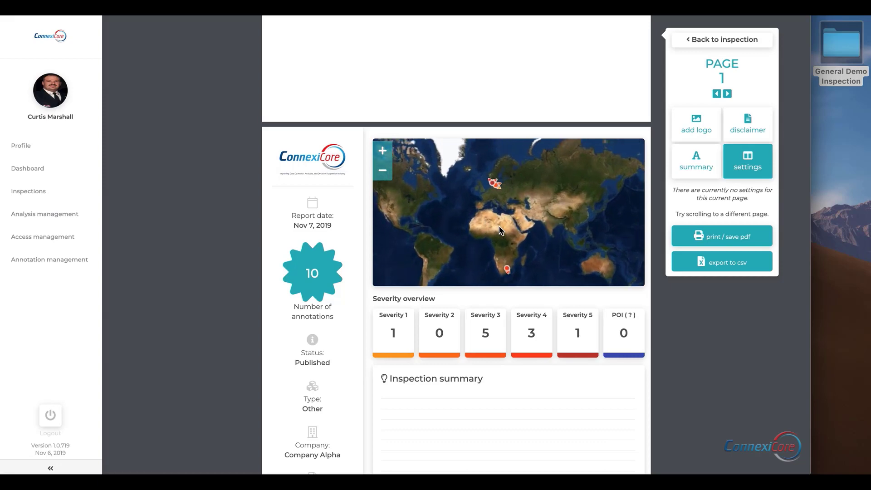
Nudge the map to frame the defect markers and fine-tune the zoom
drag(499, 229, 496, 215)
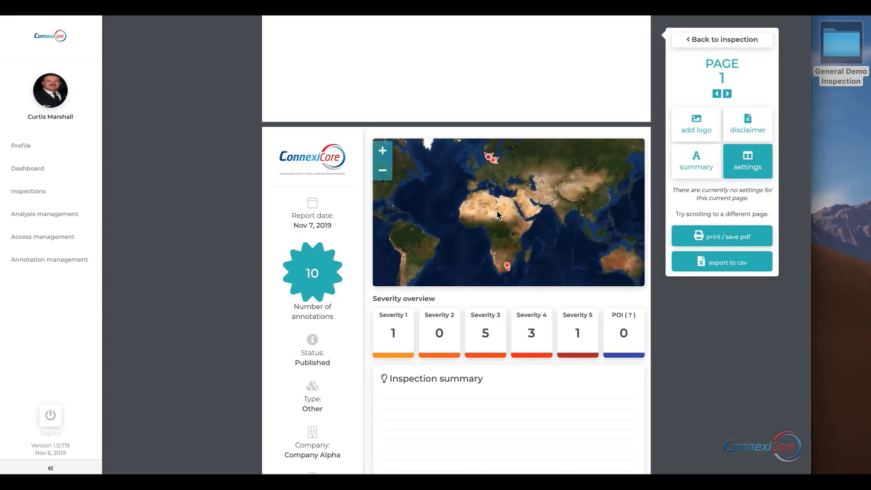
scroll(291, 313, down, 4)
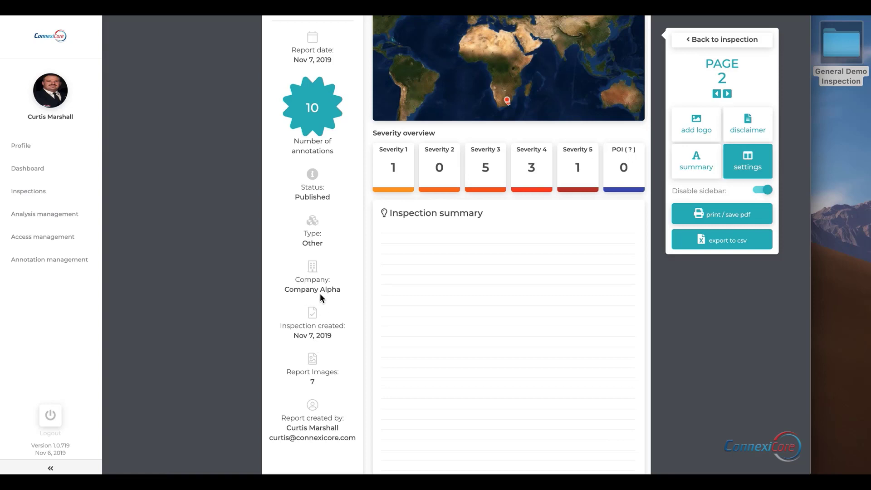
scroll(320, 296, down, 3)
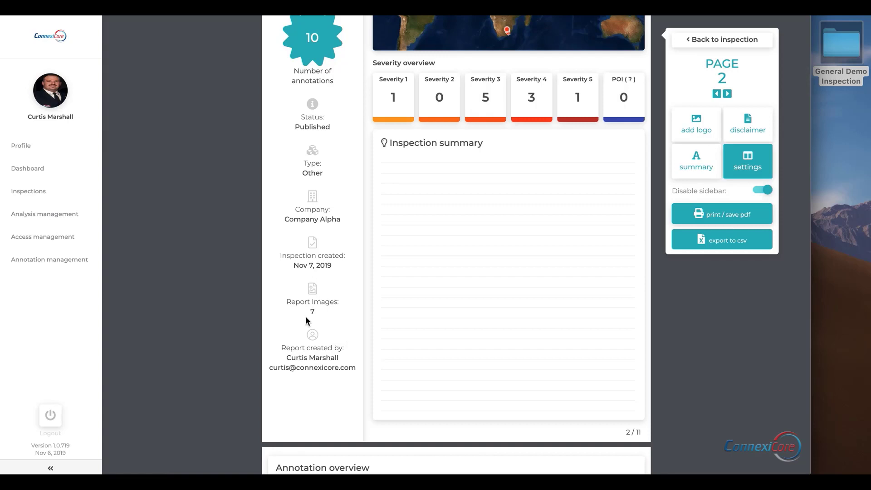
scroll(326, 216, up, 7)
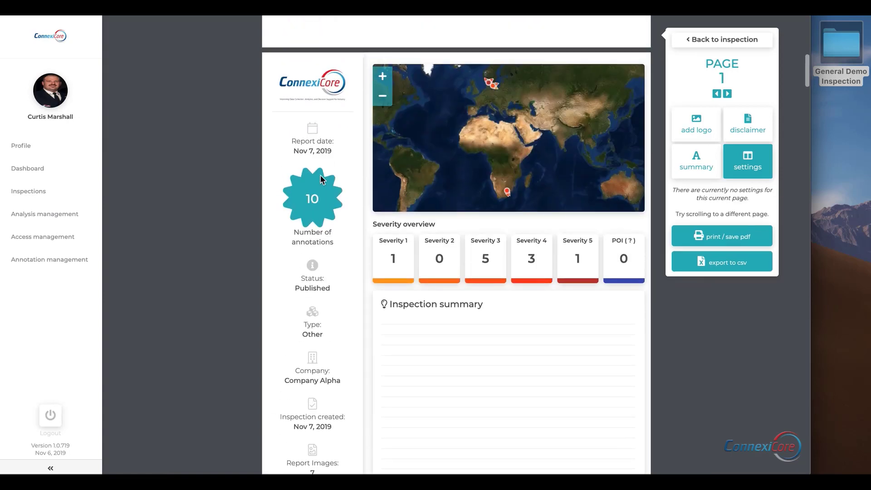
scroll(391, 264, down, 4)
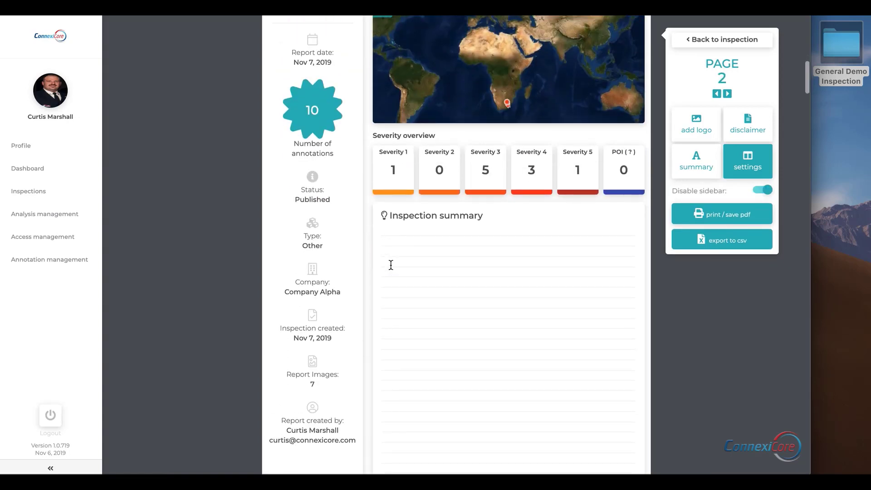
Switch off the Disable sidebar toggle on page 2, then scroll through the Annotation overview table to page 4
click(764, 191)
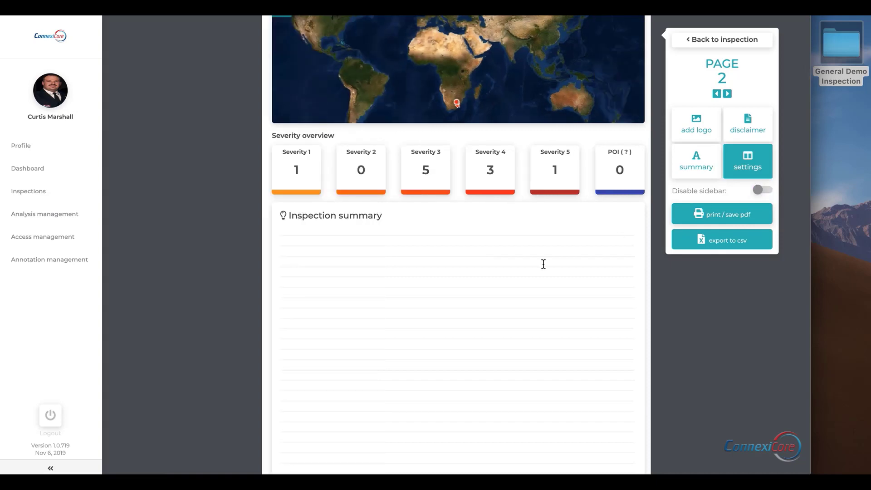
scroll(394, 247, up, 5)
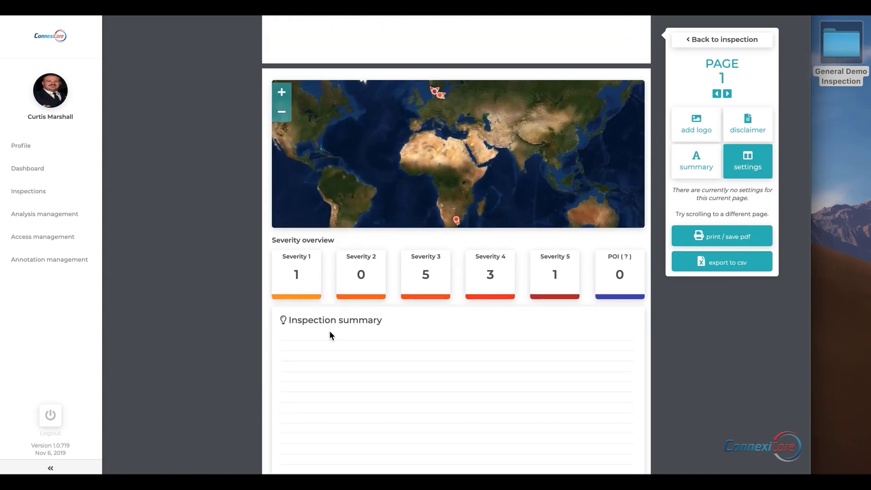
scroll(444, 375, down, 8)
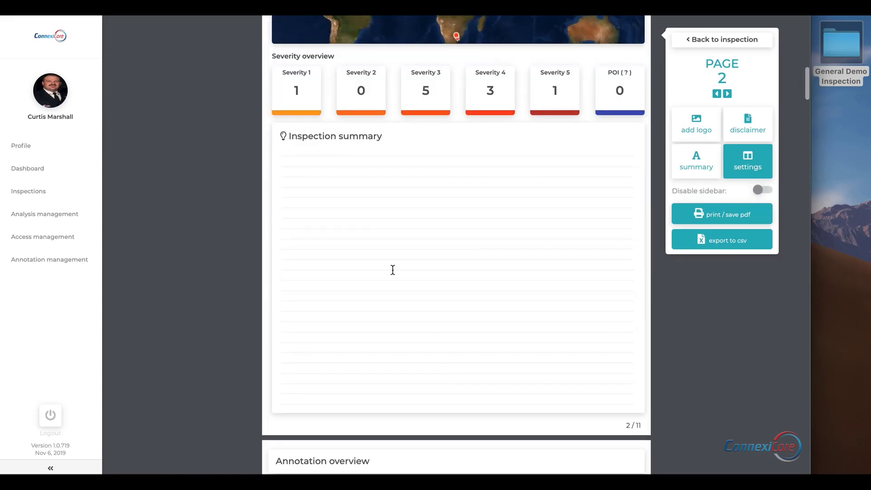
scroll(425, 353, down, 5)
scroll(425, 353, down, 10)
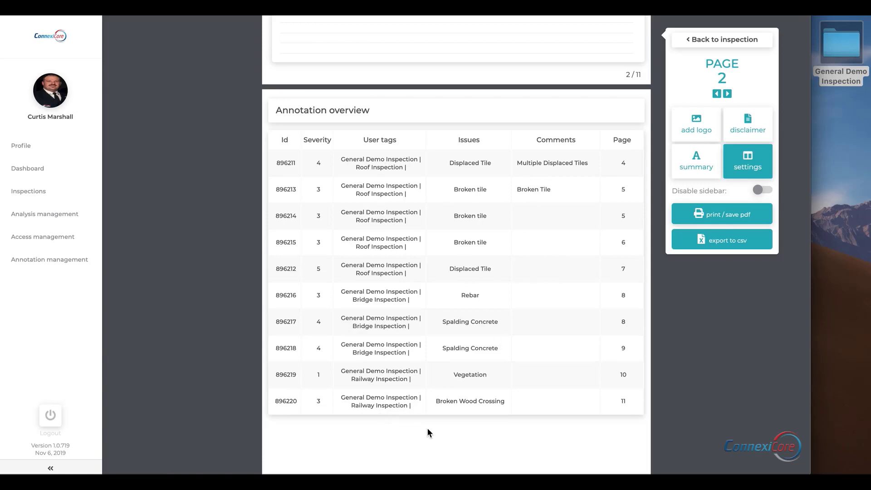
scroll(427, 429, down, 10)
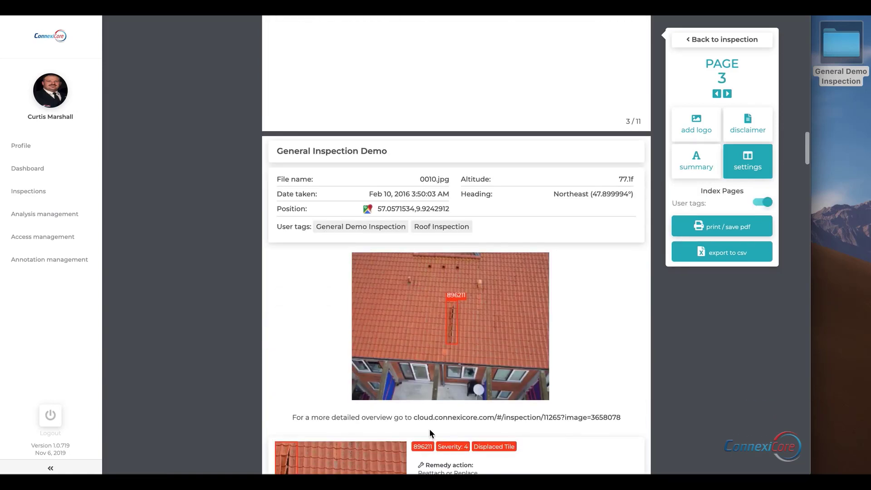
scroll(306, 374, down, 3)
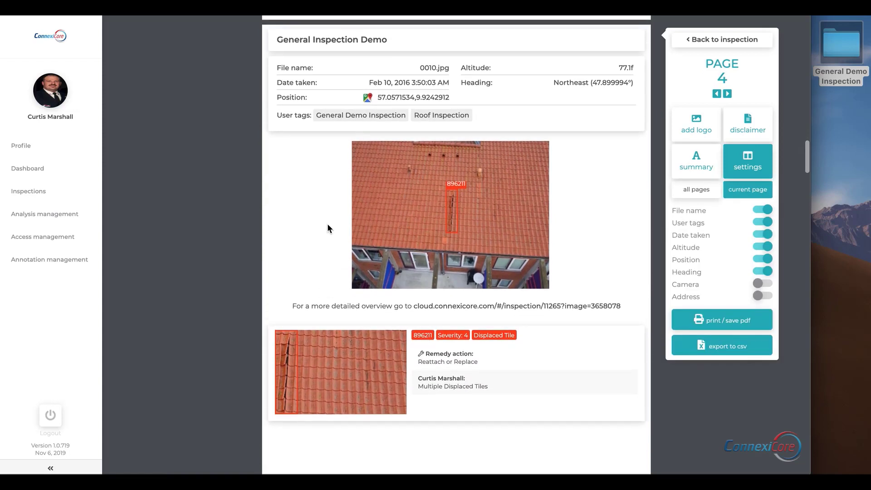
click(368, 99)
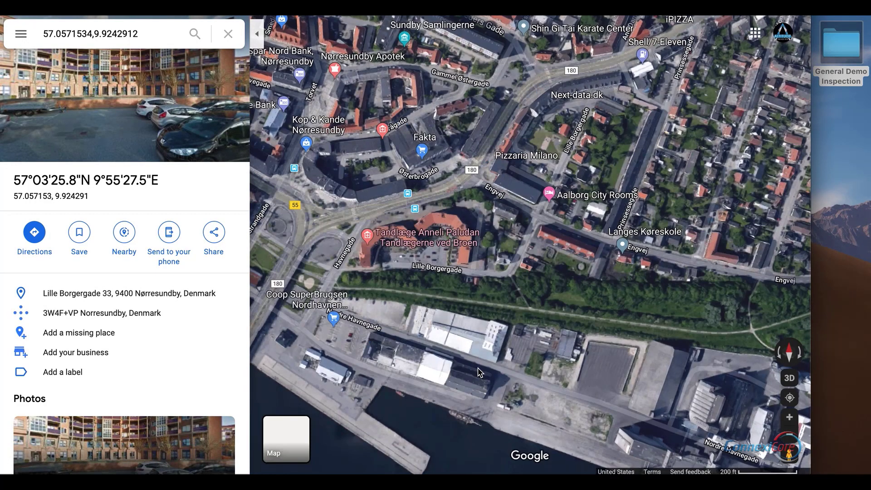
click(789, 371)
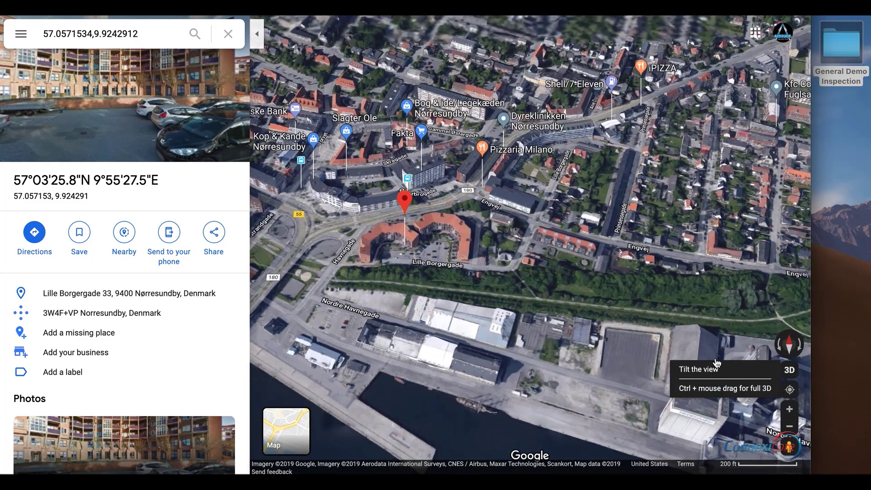
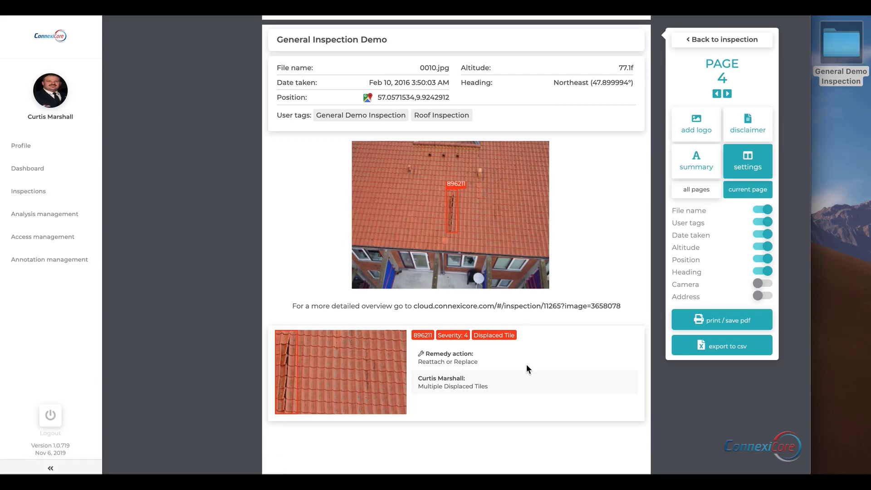
Scroll the report from page 4 to page 5, reviewing broken-tile findings 896213–896215
scroll(526, 368, down, 10)
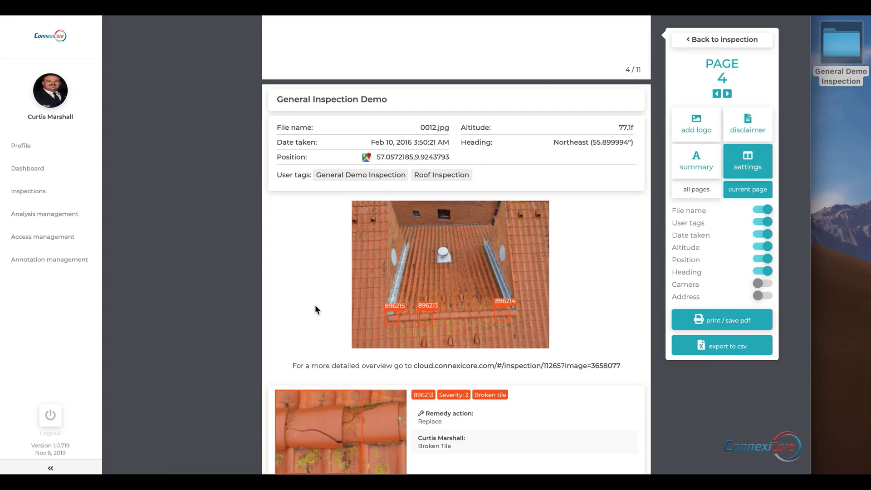
scroll(315, 306, down, 4)
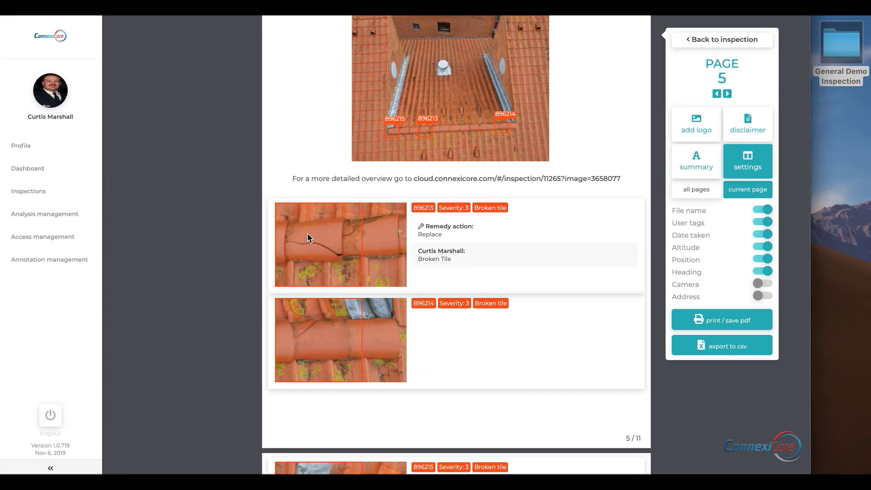
scroll(313, 380, down, 5)
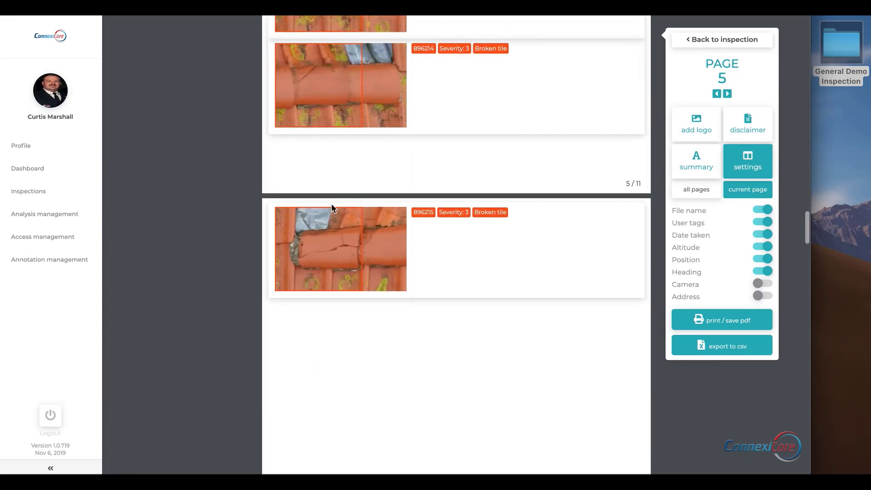
scroll(350, 421, down, 12)
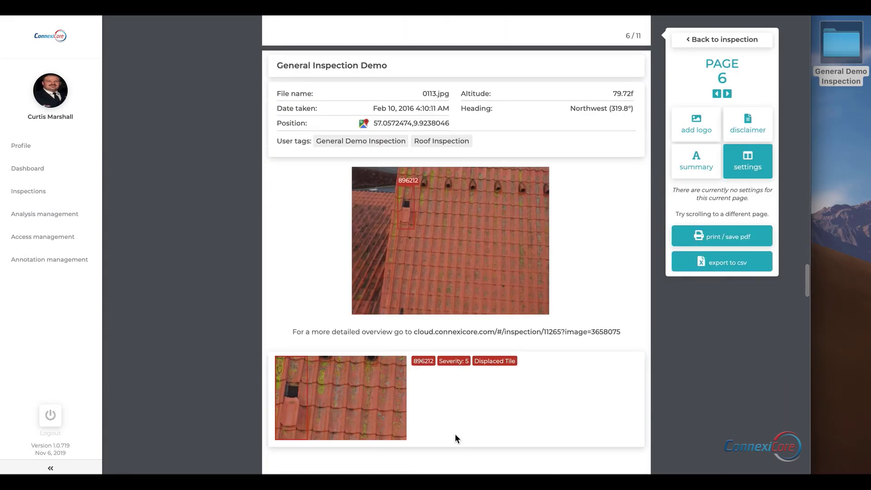
Return to the inspection and start creating an embedded link from the Links menu
click(720, 40)
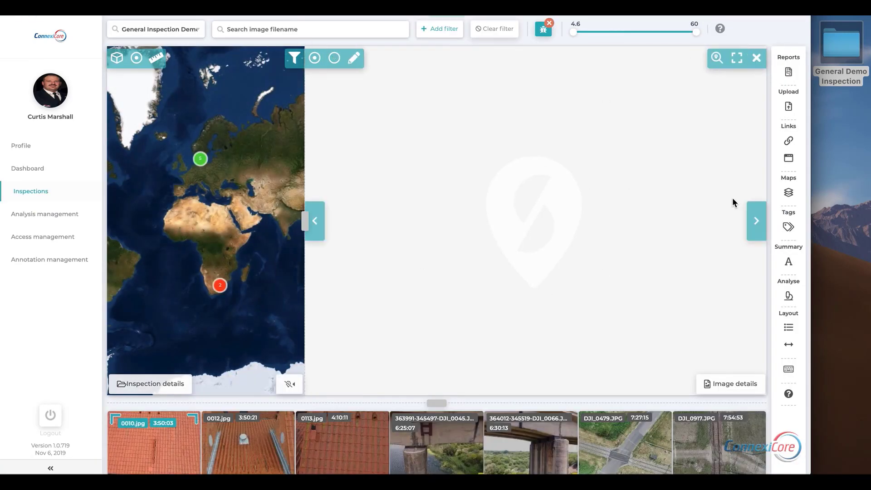
click(789, 143)
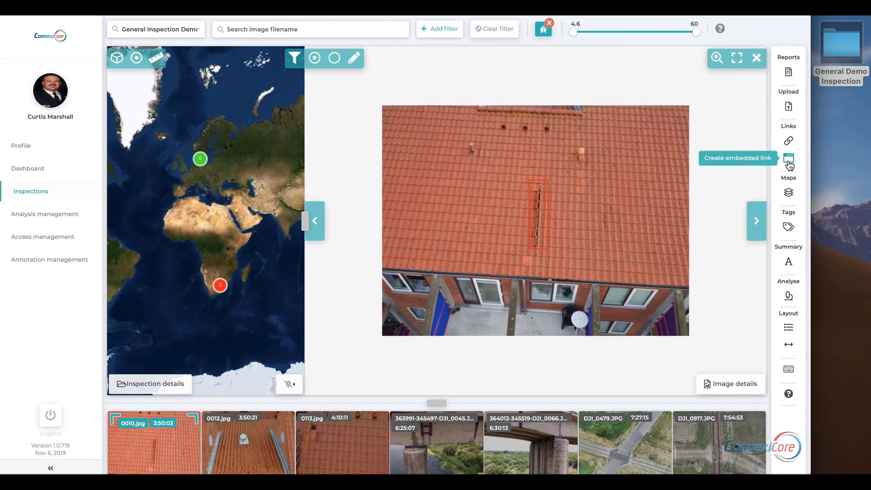
click(788, 157)
Assign the standard ConnexiCore user to the link, leaving the expiration date unset
click(341, 112)
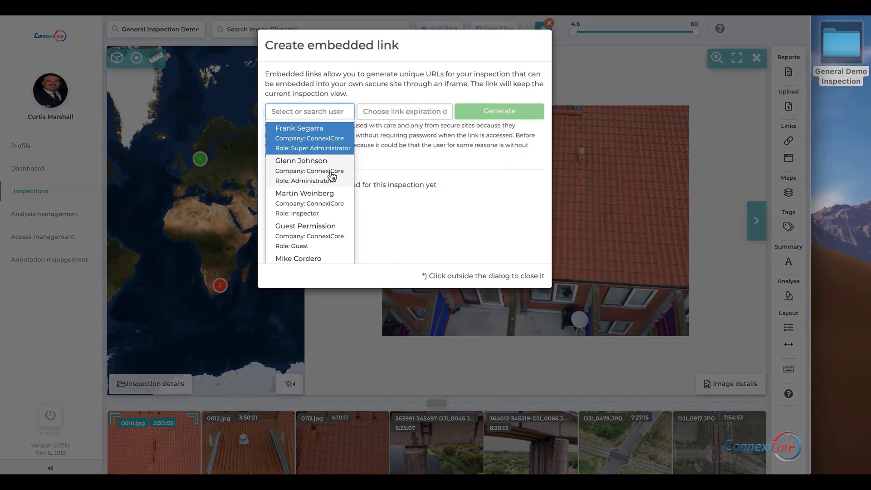
scroll(324, 213, down, 3)
scroll(325, 218, down, 1)
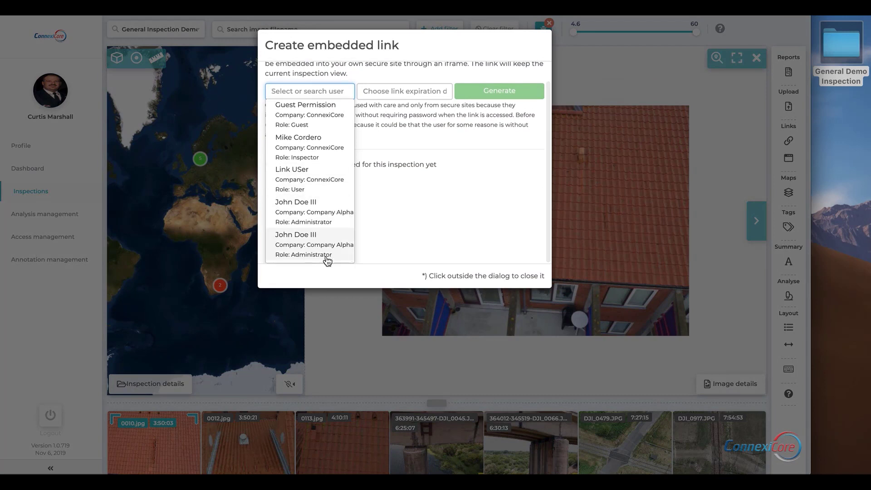
click(302, 180)
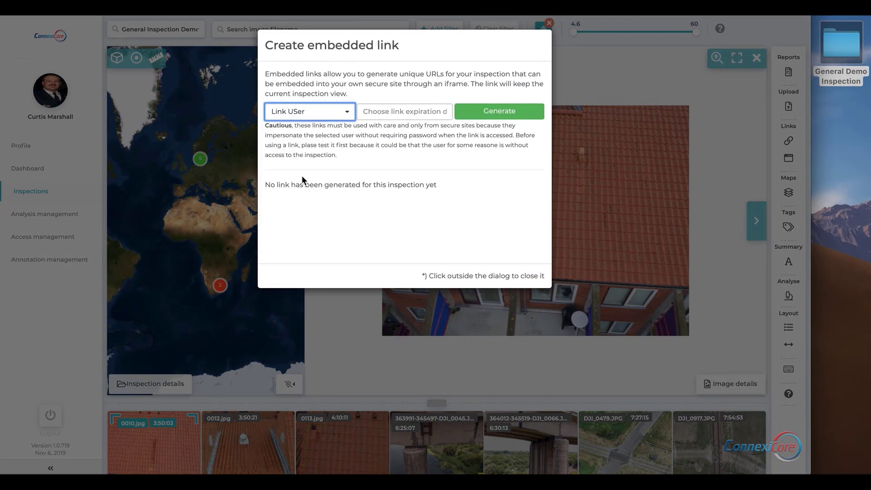
click(350, 115)
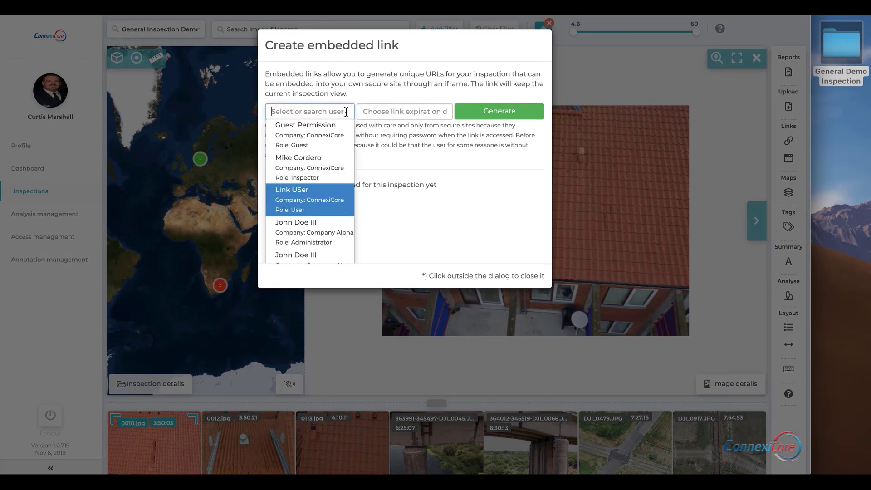
click(320, 208)
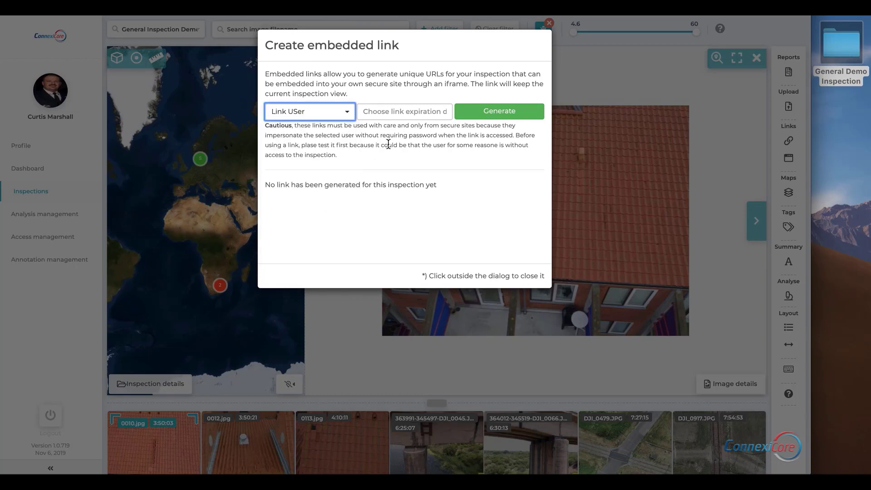
click(411, 109)
click(515, 192)
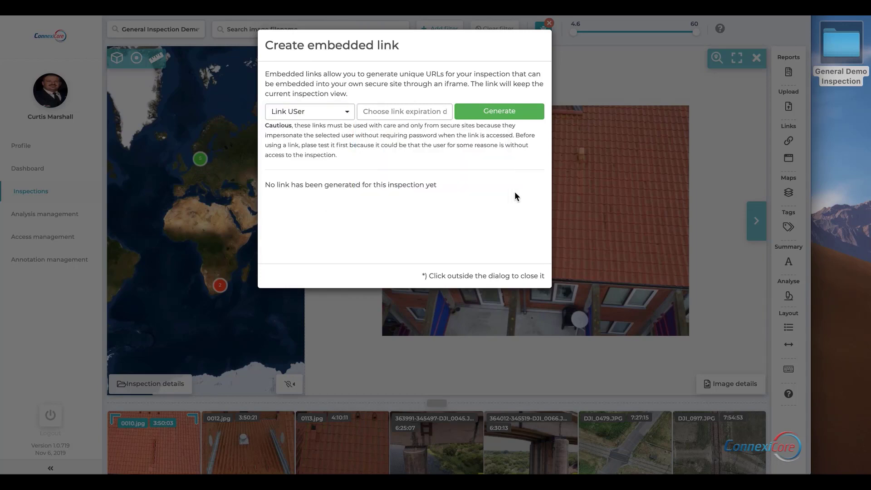
Generate the never-expiring embedded link and copy its address
click(500, 116)
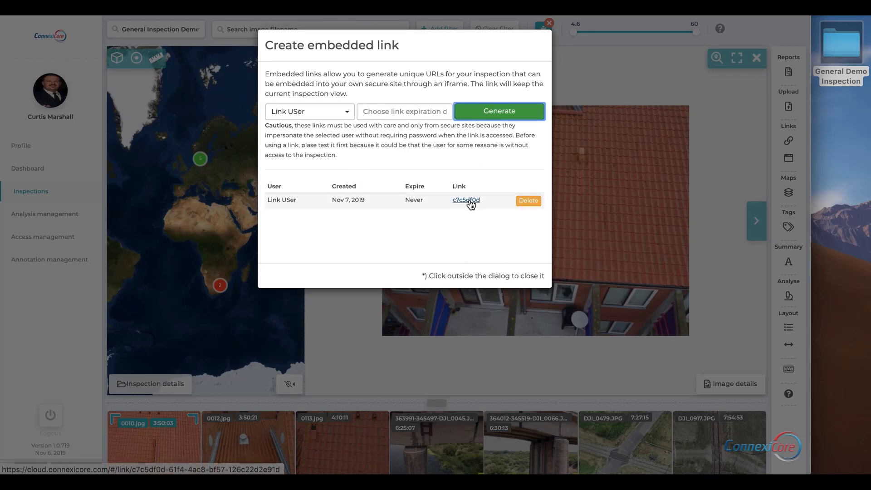
right_click(471, 204)
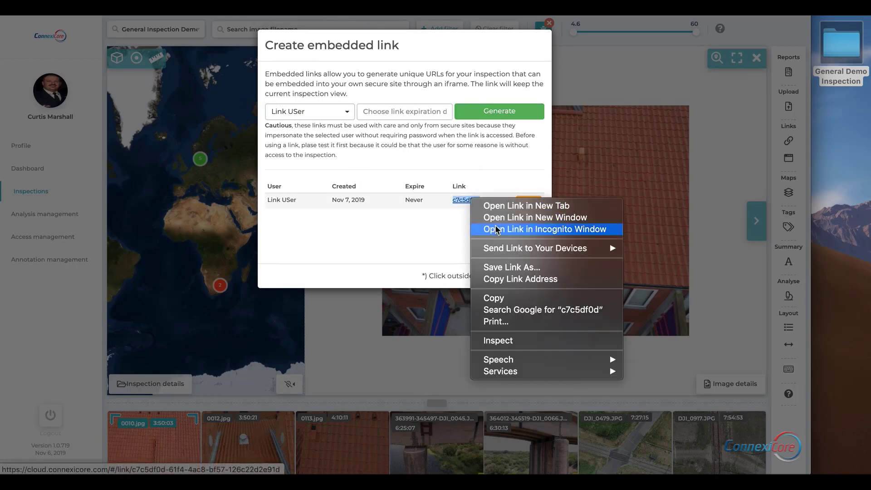
click(516, 279)
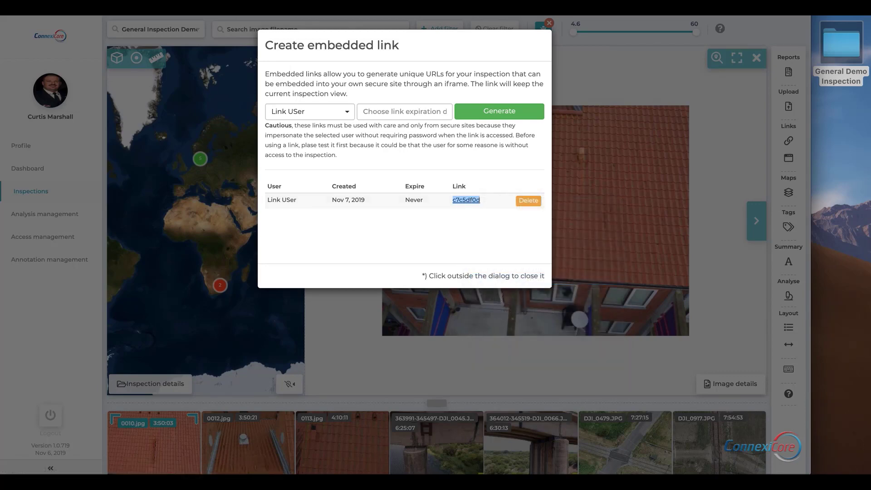
Test the copied link in a new tab, which shows only an access-restriction page
key(super+t)
key(super+v)
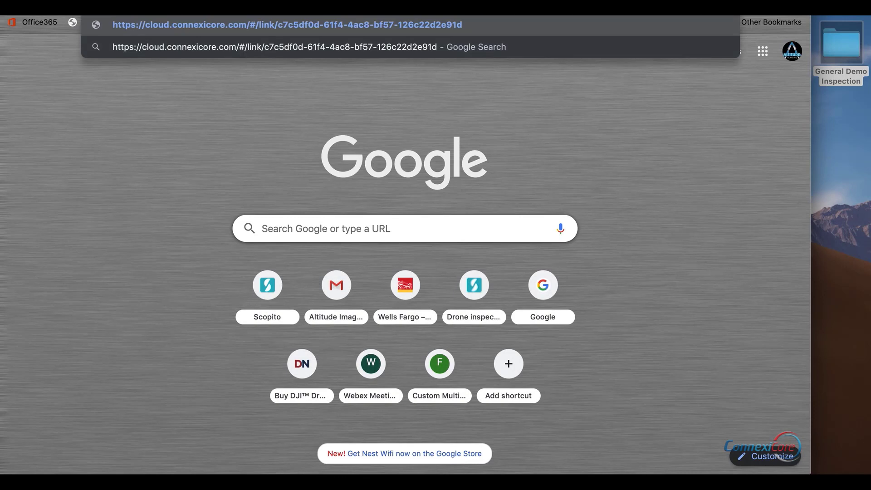
key(Return)
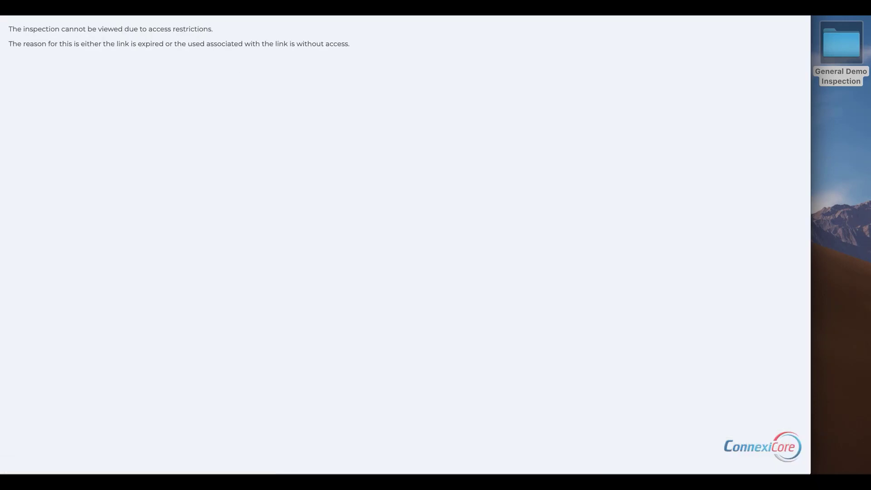
key(super+w)
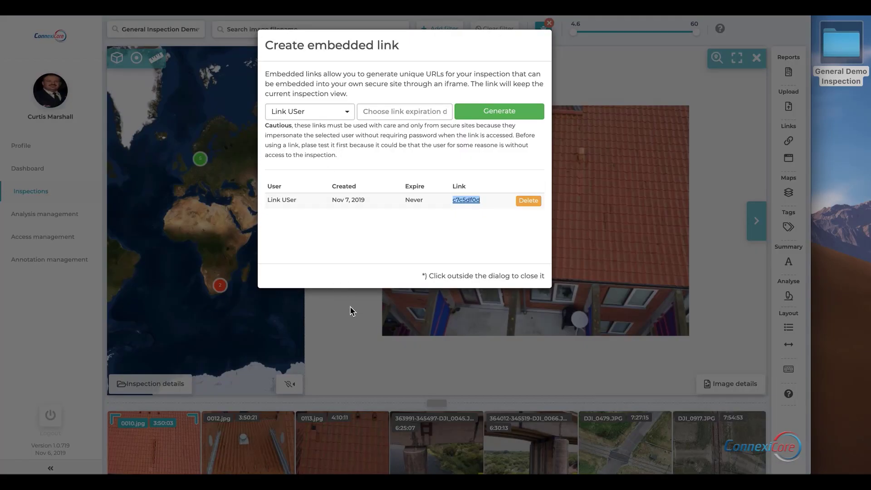
Generate a second embedded link for an administrator user
click(346, 119)
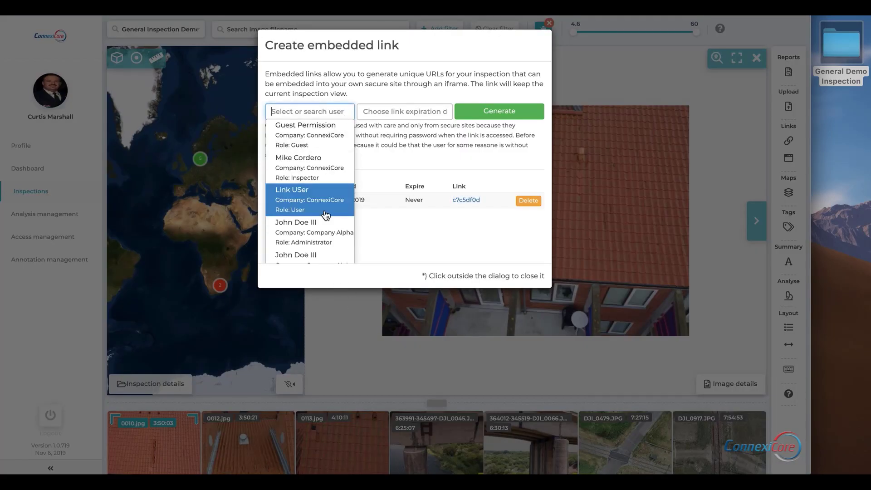
scroll(320, 247, down, 1)
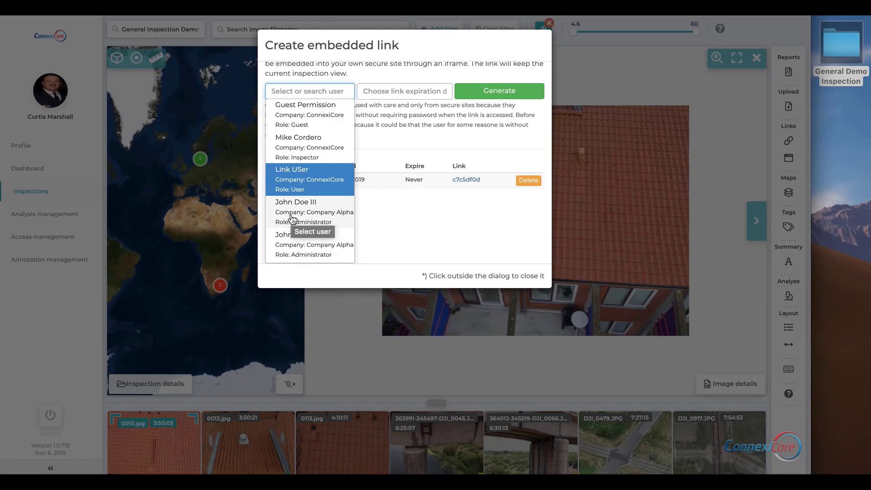
click(310, 211)
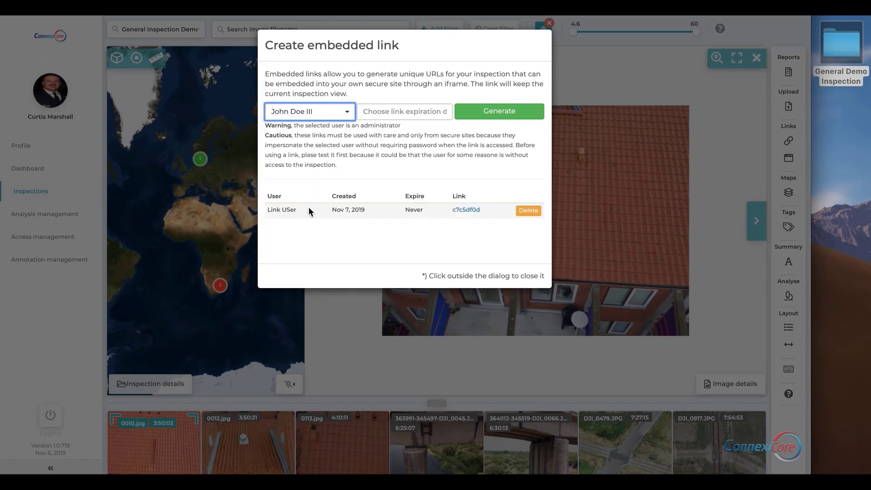
click(499, 113)
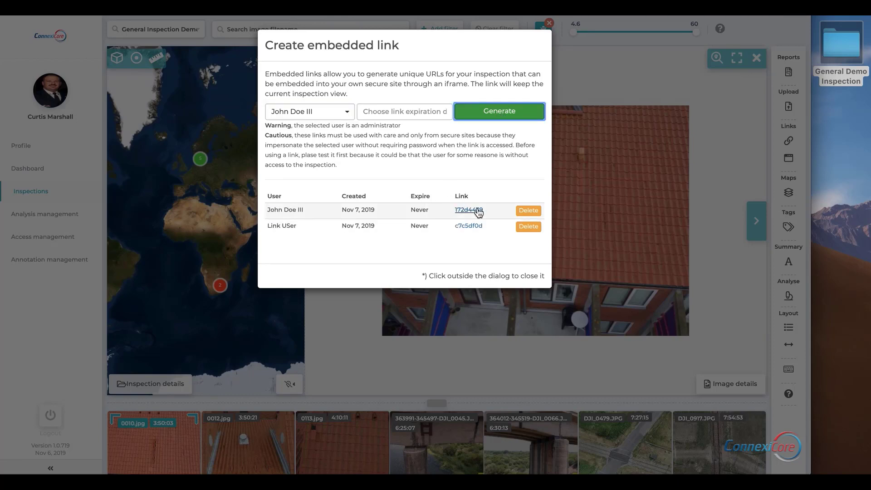
Open the administrator's link in a new tab to view the full inspection
right_click(471, 212)
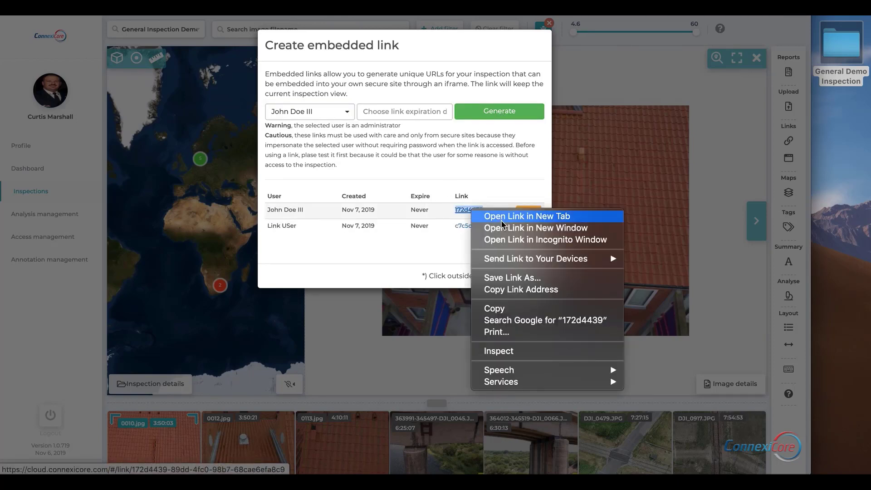
click(501, 220)
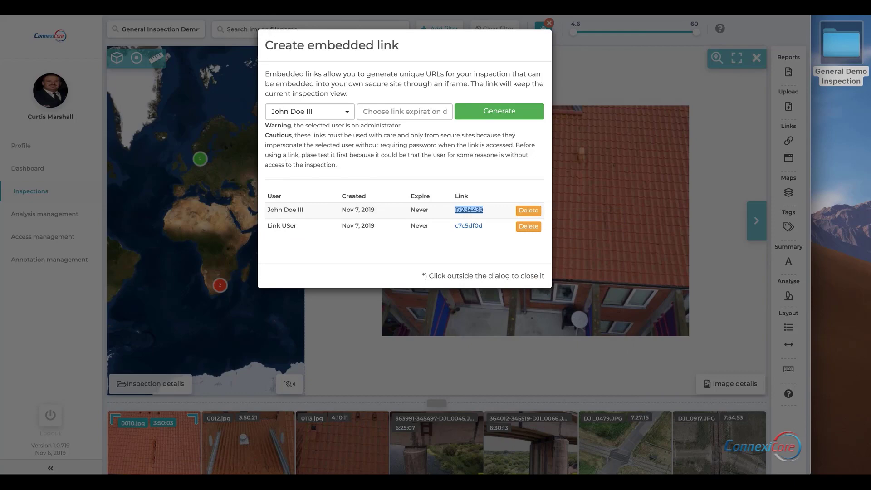
key(ctrl+Tab)
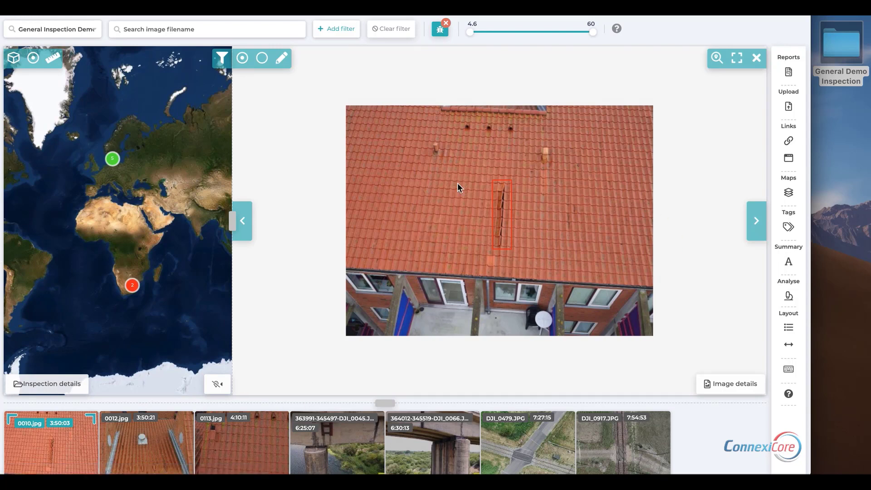
Delete both embedded link rows and close the Create embedded link dialog
scroll(350, 435, down, 1)
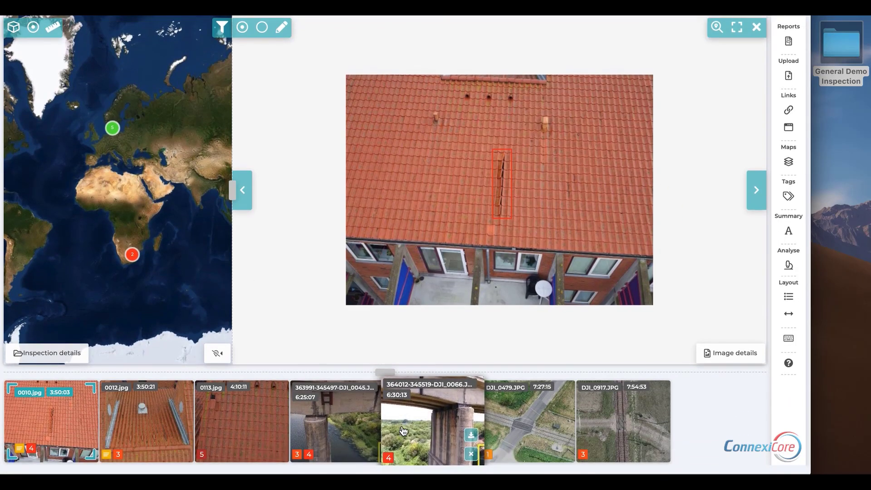
mouse_move(351, 437)
scroll(421, 394, up, 1)
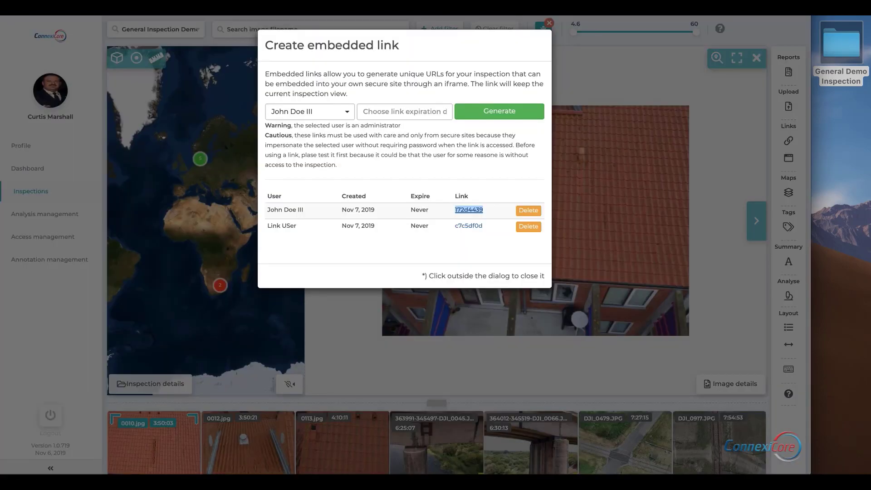
click(525, 227)
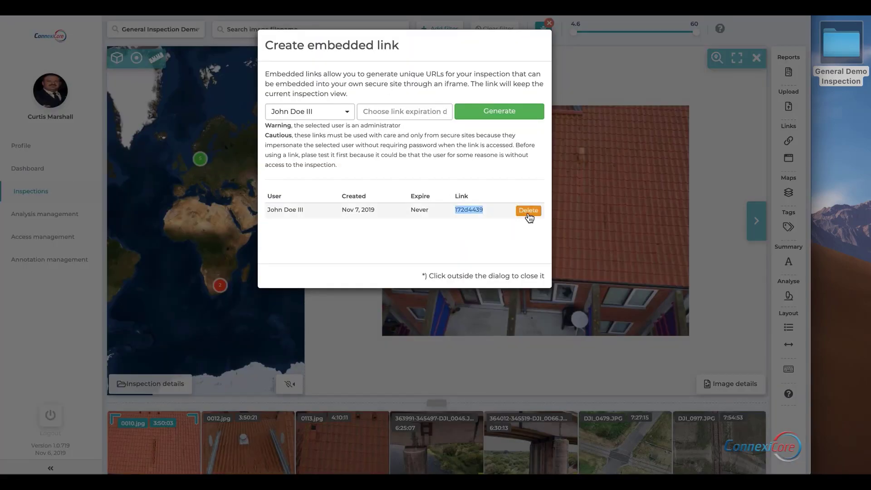
click(527, 211)
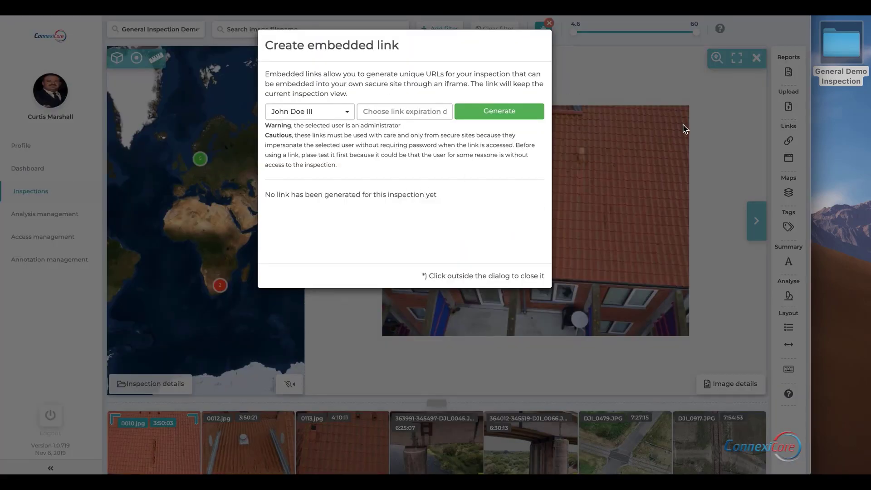
click(648, 73)
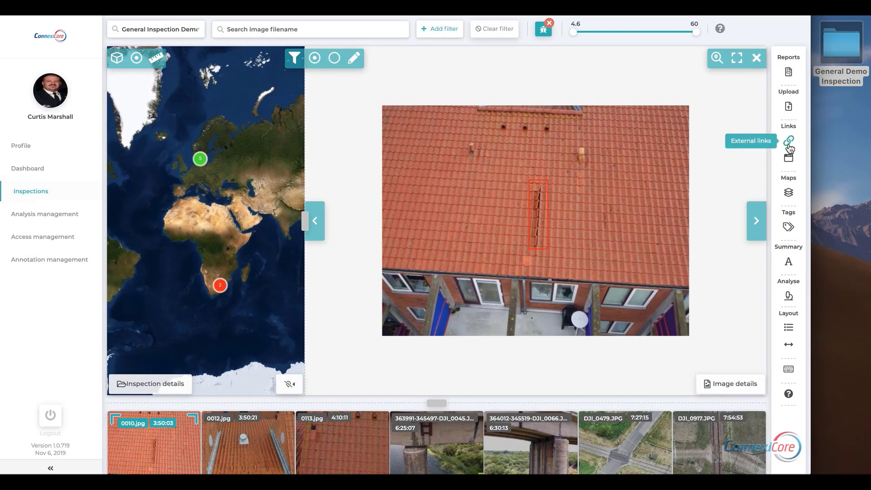
Show the inspection's Links list and try the Link name and Link URL fields
click(789, 141)
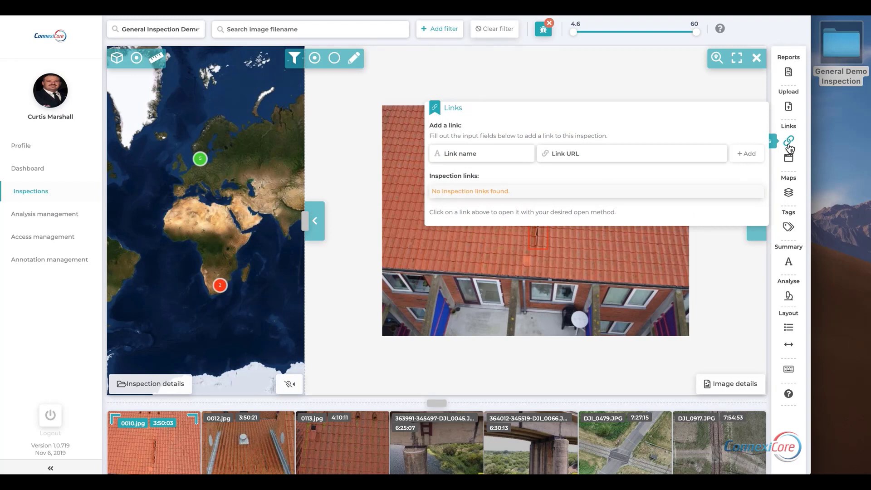
click(489, 157)
click(550, 161)
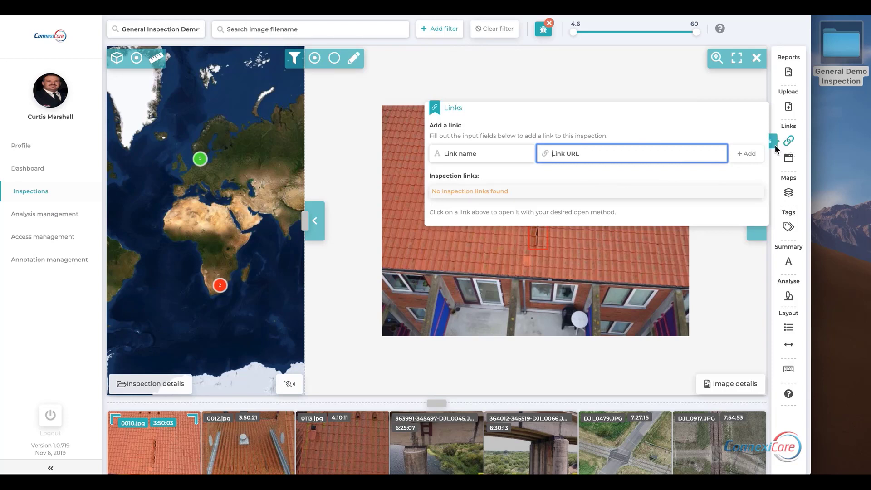
click(705, 260)
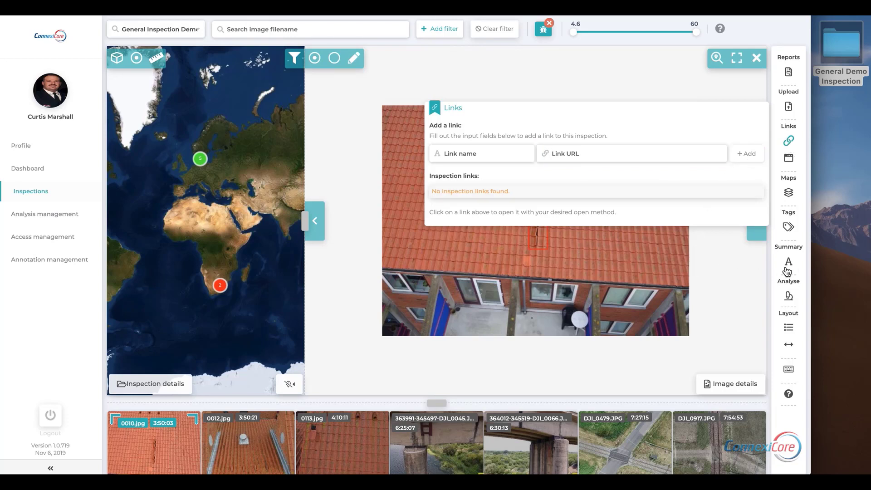
Browse the Analyse options panel, then close it
click(788, 300)
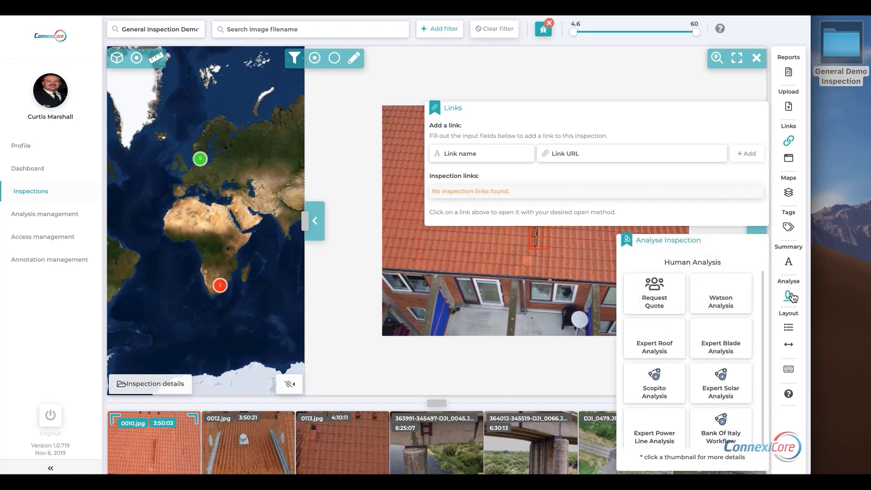
scroll(678, 320, down, 1)
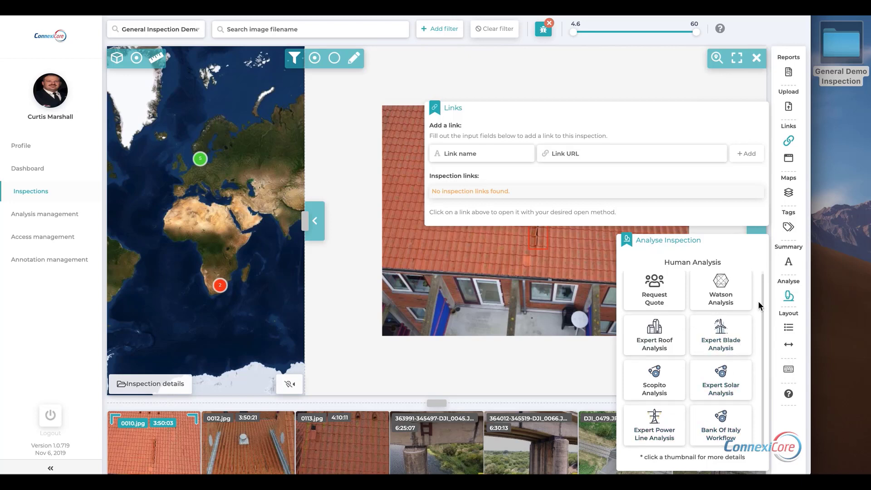
click(788, 297)
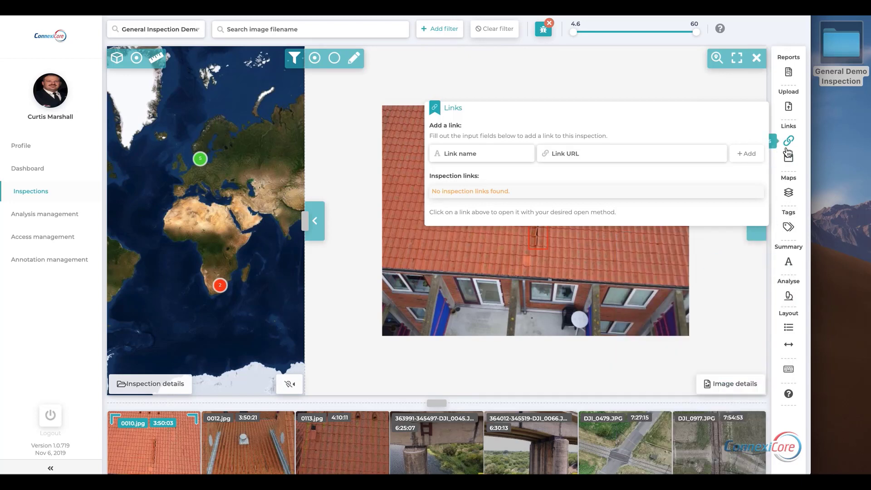
View the Keyboard shortcuts list, then dismiss it
click(787, 375)
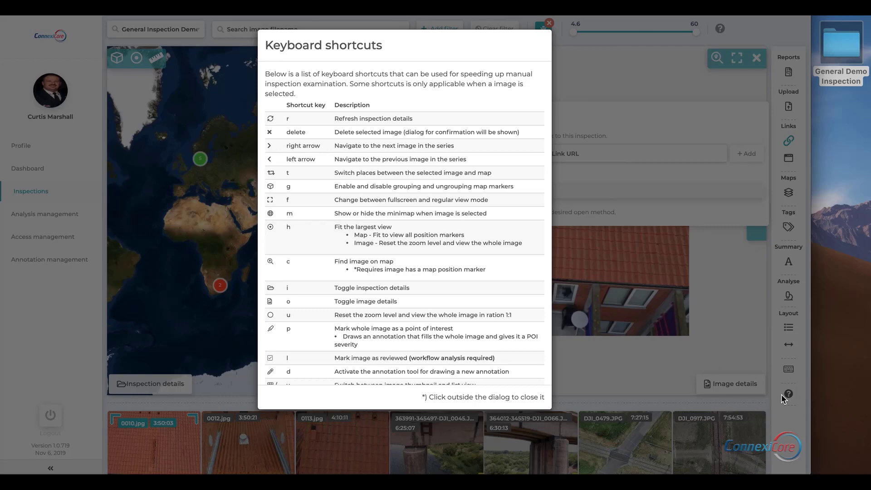
click(729, 341)
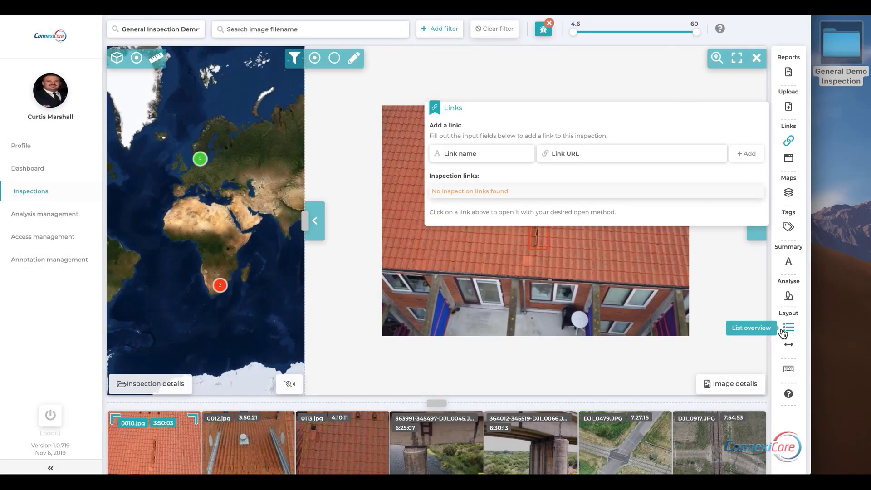
scroll(693, 437, down, 1)
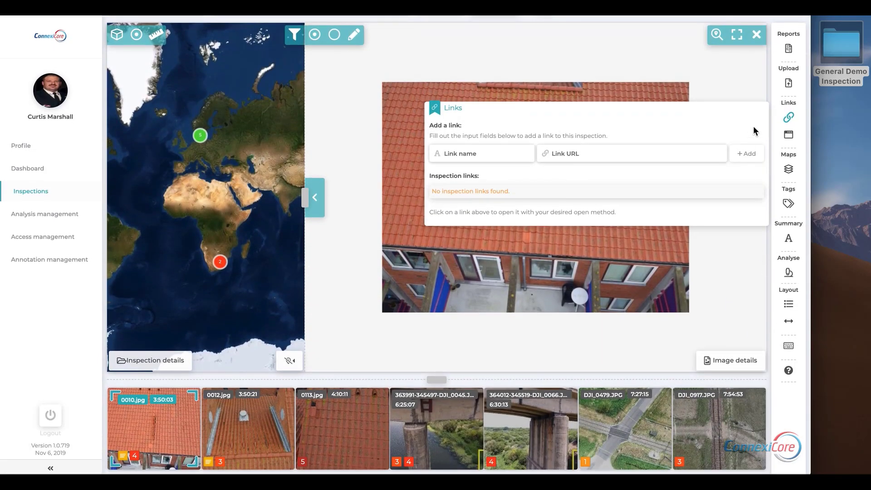
Close the Links panel and toggle the Layout to list overview and back to thumbnails
click(789, 118)
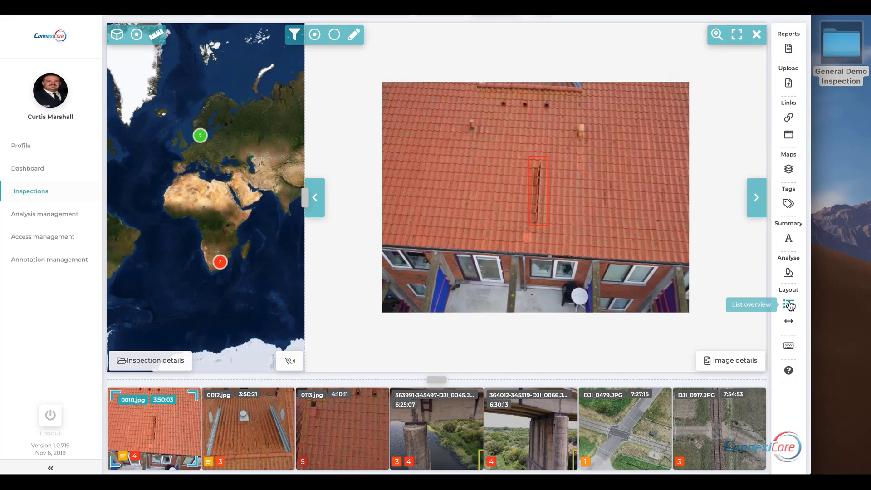
click(788, 304)
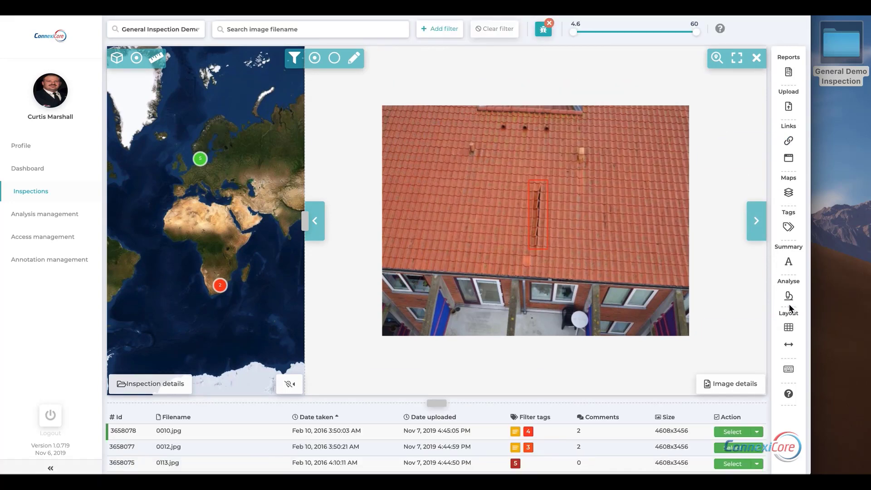
click(795, 323)
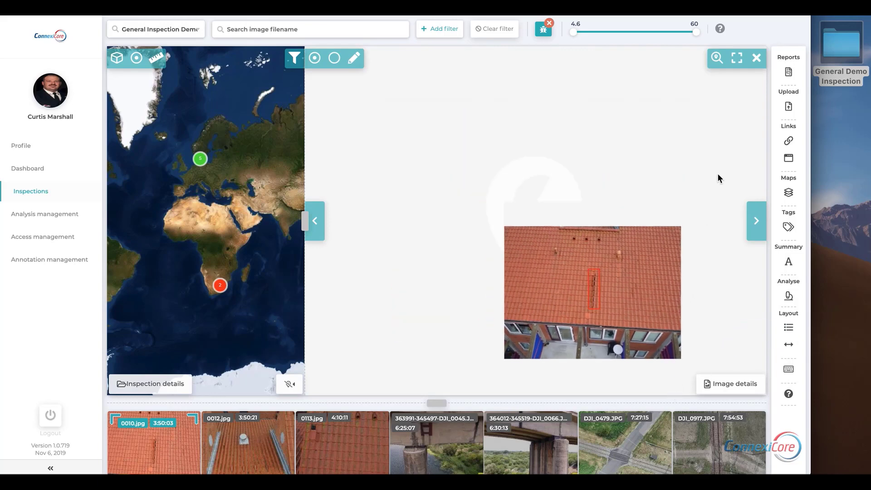
Close the image viewer, shrink the map, and clear the image filter
click(757, 60)
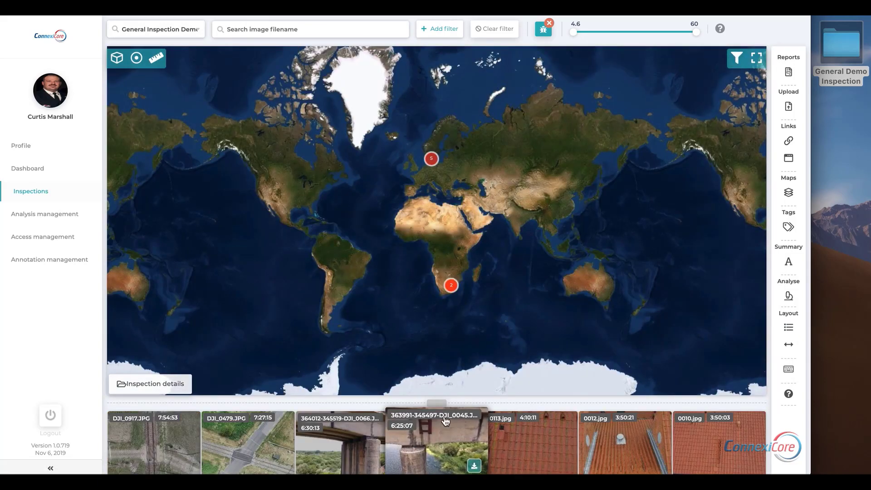
drag(439, 401, 457, 246)
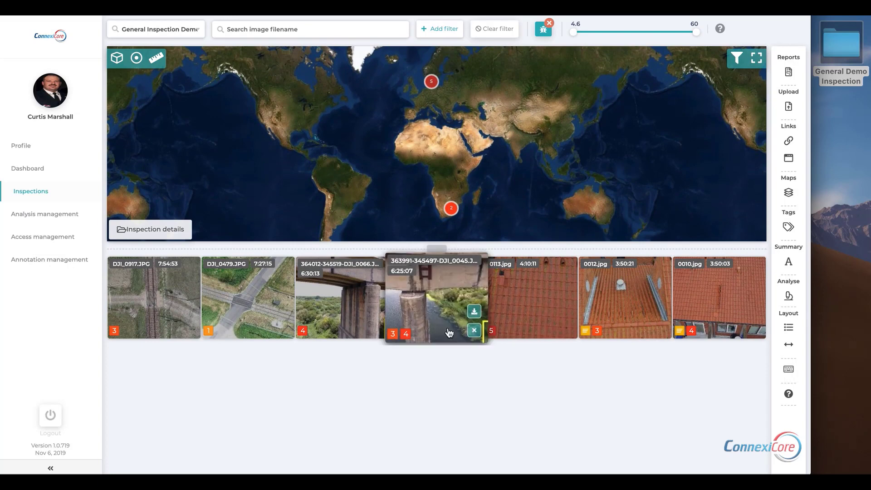
mouse_move(760, 332)
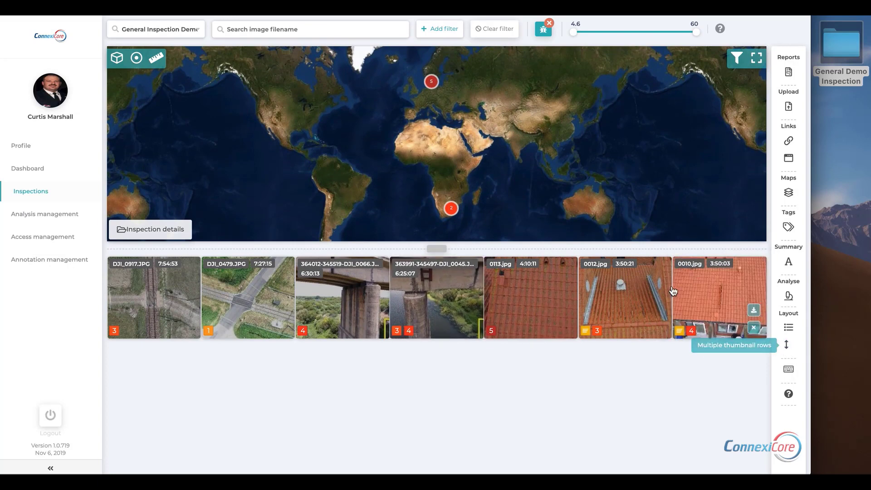
click(551, 26)
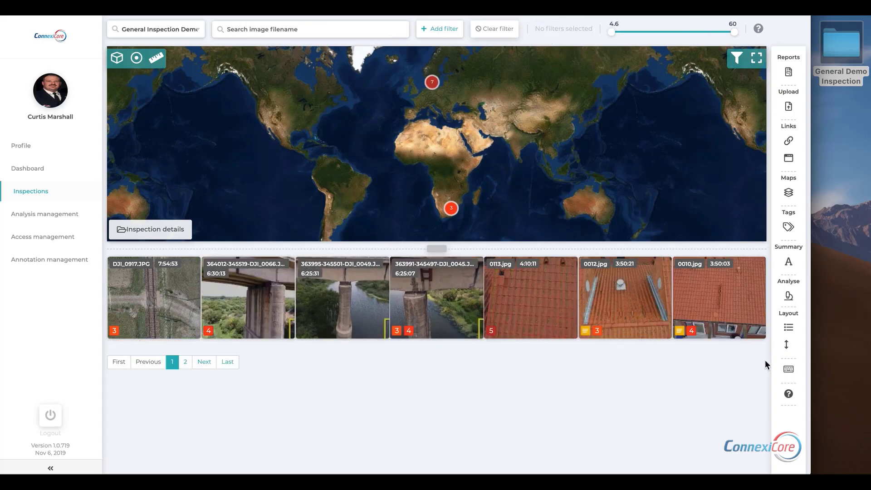
Turn on Multiple thumbnail rows so all ten images wrap across two rows
click(788, 344)
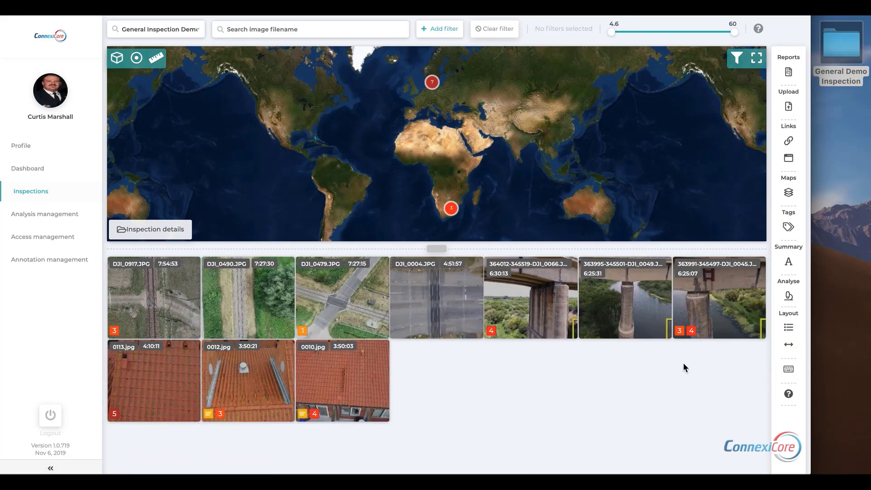
click(788, 344)
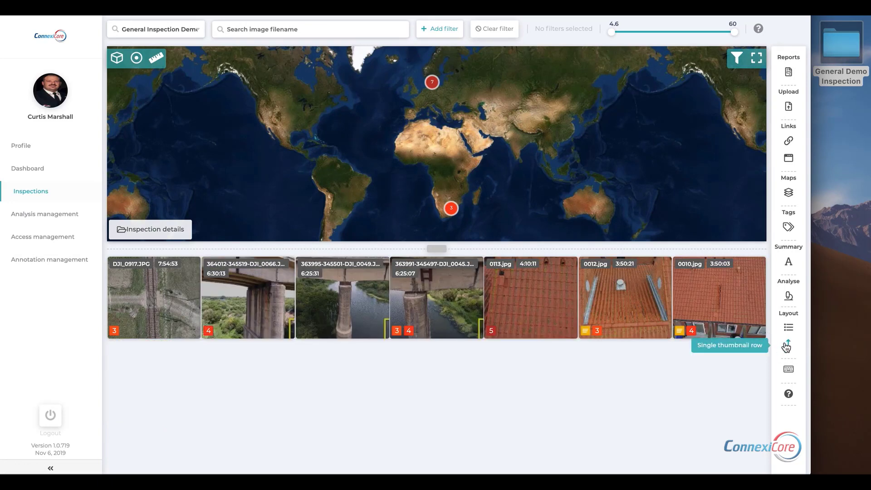
click(788, 344)
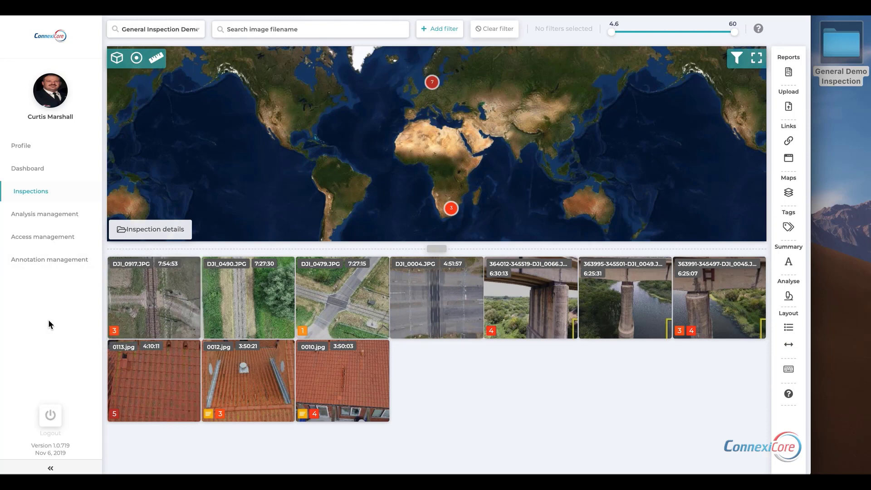
mouse_move(196, 372)
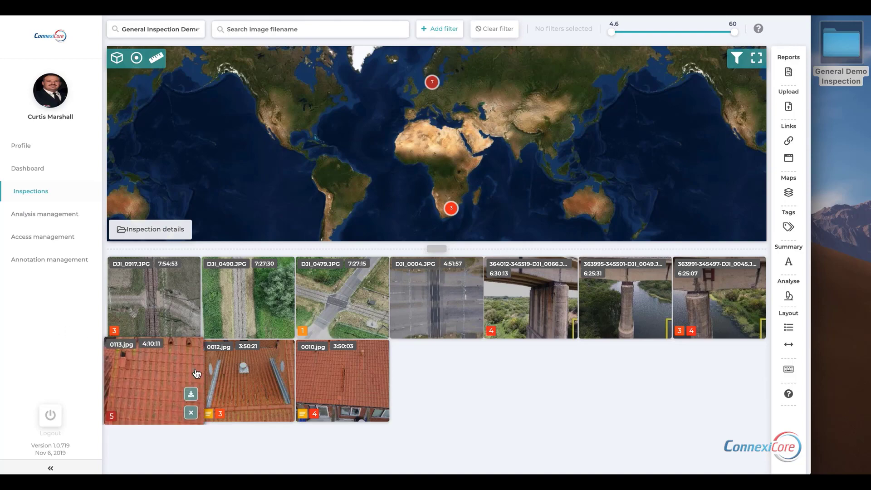